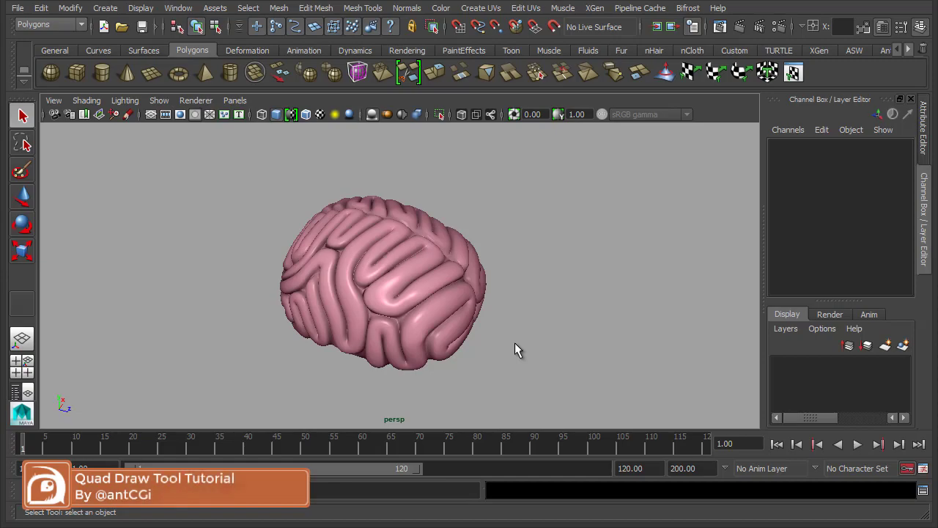
Turn off the smooth preview on the brain mesh and examine its low-poly topology
{"action": "left_click_drag", "start_coordinate": [591, 313], "coordinate": [472, 320], "text": "alt"}
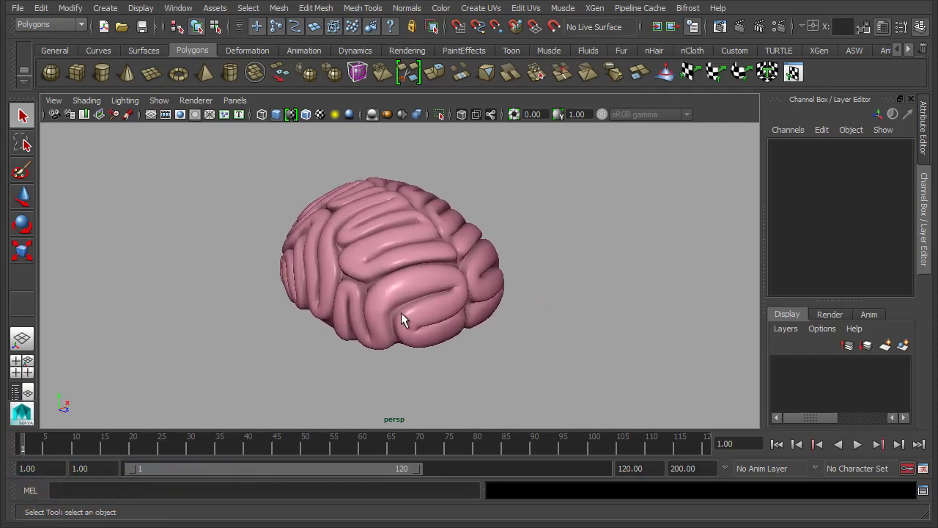
{"action": "left_click_drag", "start_coordinate": [516, 364], "coordinate": [544, 349], "text": "alt"}
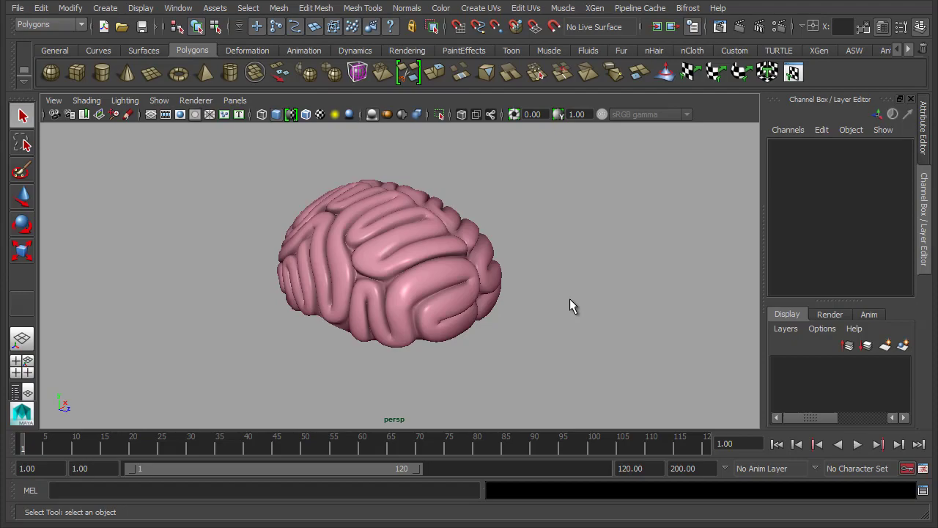
{"action": "left_click_drag", "start_coordinate": [469, 255], "coordinate": [495, 266], "text": "alt"}
{"action": "left_click", "coordinate": [398, 260]}
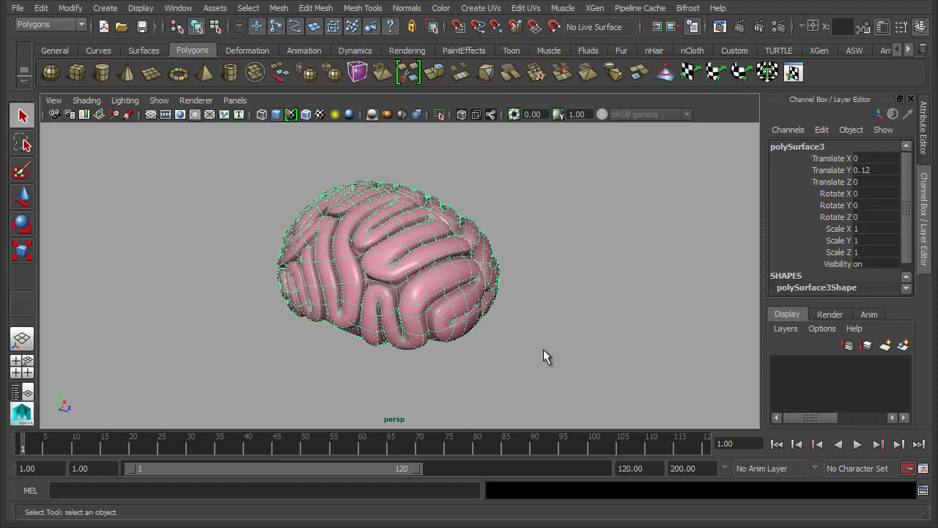
{"action": "key", "text": "1"}
{"action": "left_click", "coordinate": [566, 317]}
{"action": "left_click_drag", "start_coordinate": [356, 215], "coordinate": [228, 239], "text": "alt"}
{"action": "right_click_drag", "start_coordinate": [228, 239], "coordinate": [390, 261], "text": "alt"}
{"action": "left_click", "coordinate": [509, 310]}
{"action": "mouse_move", "coordinate": [511, 315]}
{"action": "left_mouse_down", "text": "alt"}
{"action": "mouse_move", "coordinate": [436, 303]}
{"action": "mouse_move", "coordinate": [512, 299]}
{"action": "left_mouse_up", "text": "alt"}
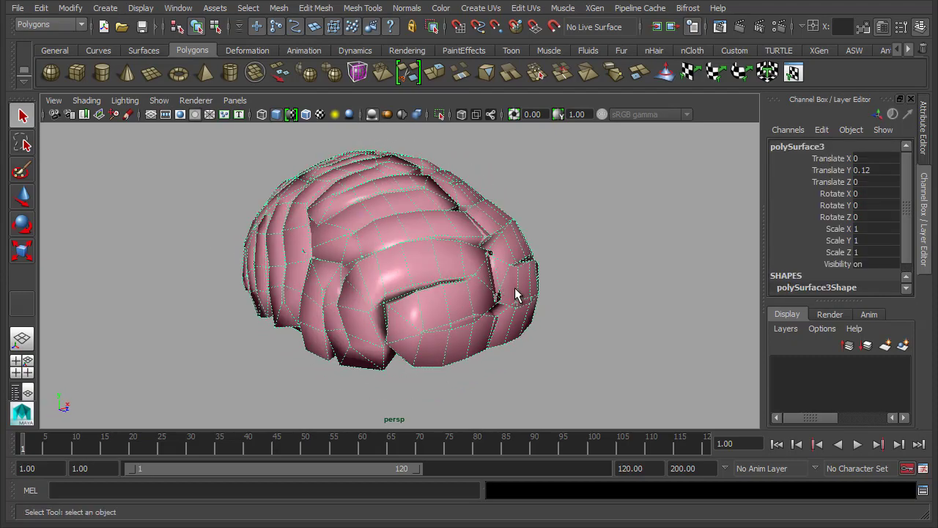
Restore the smooth preview on the brain mesh, deselect it and inspect its folds
{"action": "key", "text": "3"}
{"action": "left_click", "coordinate": [591, 356]}
{"action": "mouse_move", "coordinate": [398, 289]}
{"action": "left_mouse_down", "text": "alt"}
{"action": "mouse_move", "coordinate": [638, 280]}
{"action": "mouse_move", "coordinate": [461, 289]}
{"action": "mouse_move", "coordinate": [407, 273]}
{"action": "left_mouse_up", "text": "alt"}
{"action": "left_click_drag", "start_coordinate": [312, 245], "coordinate": [415, 294], "text": "alt"}
{"action": "left_click_drag", "start_coordinate": [296, 285], "coordinate": [414, 295], "text": "alt"}
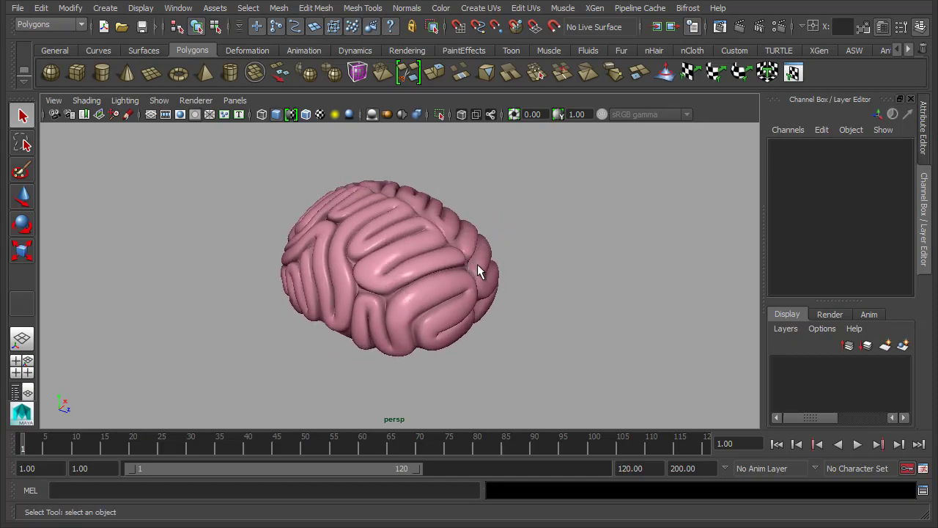
{"action": "mouse_move", "coordinate": [530, 308]}
{"action": "left_mouse_down", "text": "alt"}
{"action": "mouse_move", "coordinate": [494, 300]}
{"action": "mouse_move", "coordinate": [541, 302]}
{"action": "left_mouse_up", "text": "alt"}
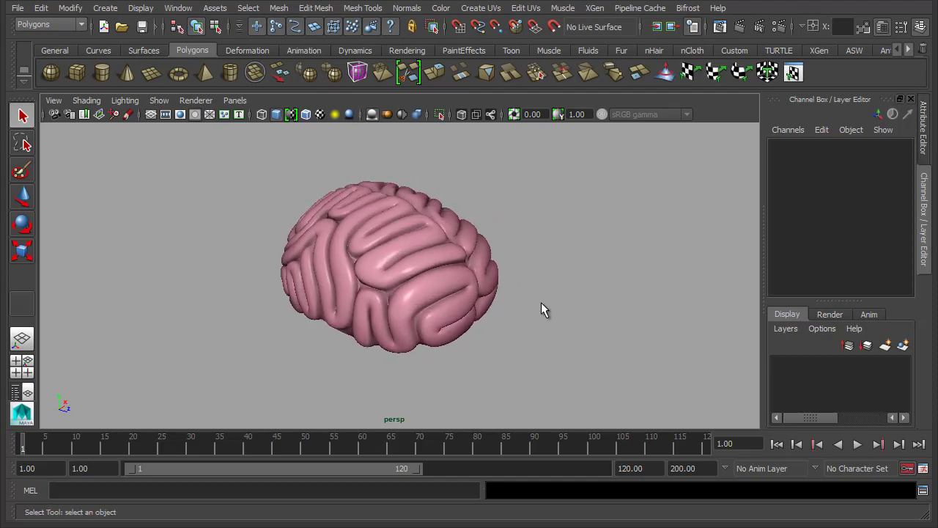
{"action": "left_click_drag", "start_coordinate": [518, 306], "coordinate": [437, 299], "text": "alt"}
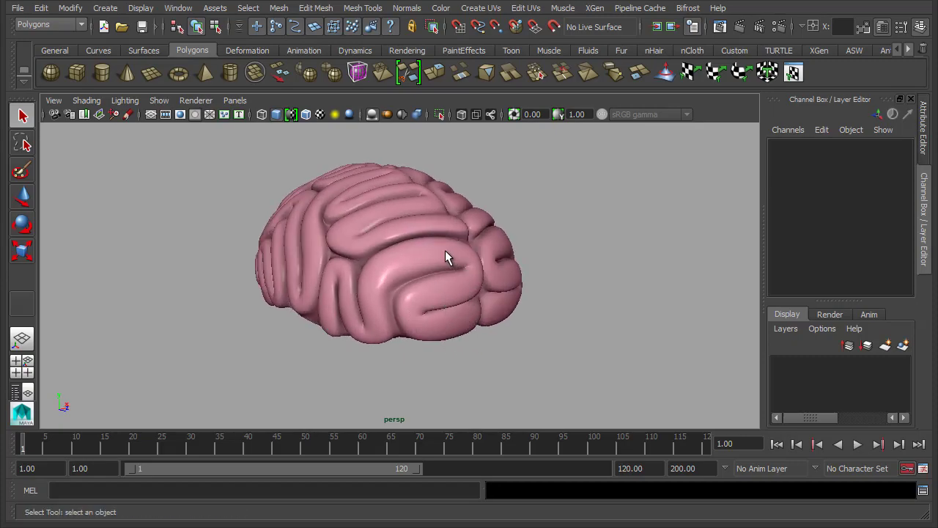
{"action": "left_click_drag", "start_coordinate": [521, 279], "coordinate": [546, 308], "text": "alt"}
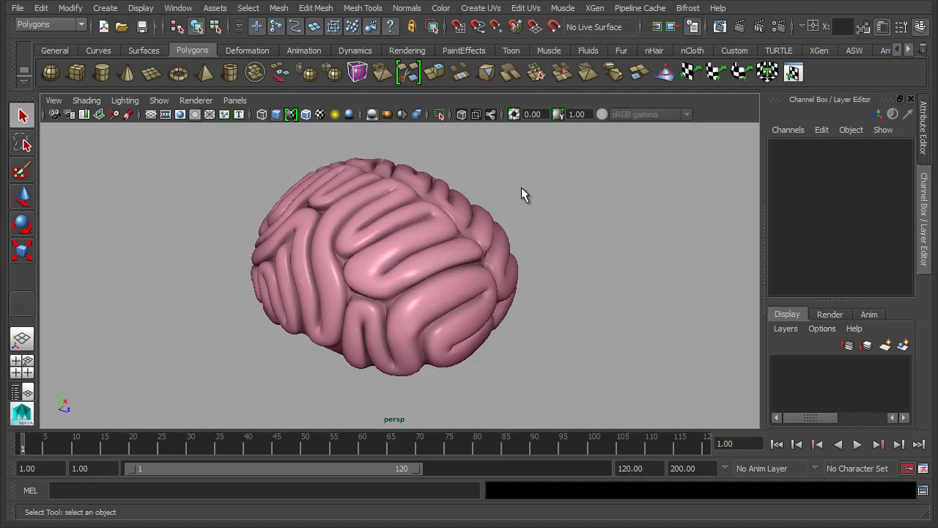
{"action": "right_click", "coordinate": [506, 173]}
{"action": "right_click", "coordinate": [506, 173], "text": "shift"}
{"action": "left_click", "coordinate": [511, 286]}
{"action": "left_click_drag", "start_coordinate": [515, 312], "coordinate": [446, 302], "text": "alt"}
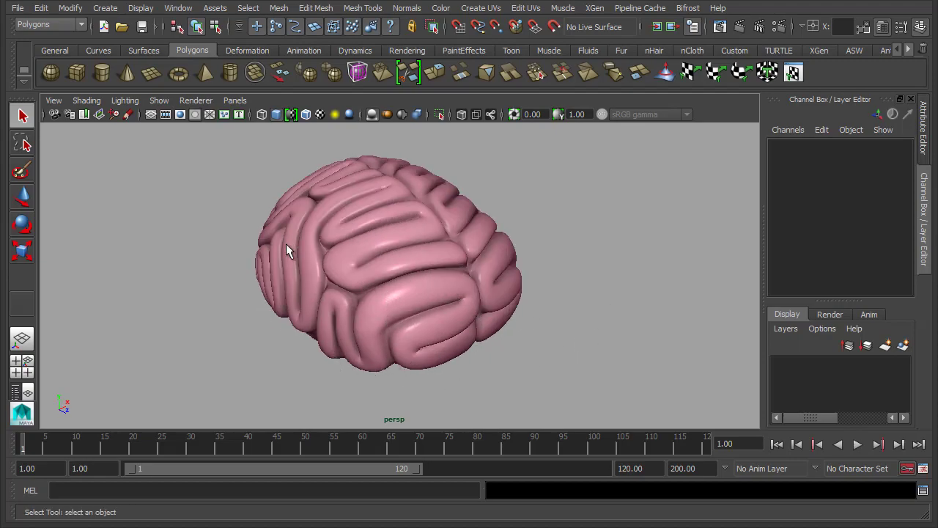
{"action": "left_click_drag", "start_coordinate": [584, 310], "coordinate": [546, 301], "text": "alt"}
{"action": "right_click_drag", "start_coordinate": [546, 300], "coordinate": [427, 295], "text": "alt"}
{"action": "left_click_drag", "start_coordinate": [427, 295], "coordinate": [472, 295], "text": "alt"}
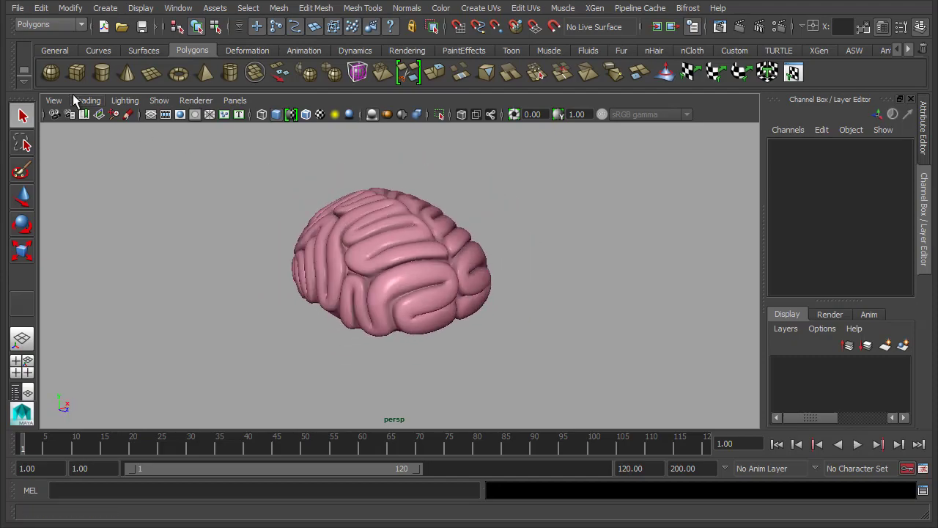
Start a new empty scene and show the grid in the perspective view
{"action": "left_click", "coordinate": [104, 27]}
{"action": "left_click", "coordinate": [437, 331]}
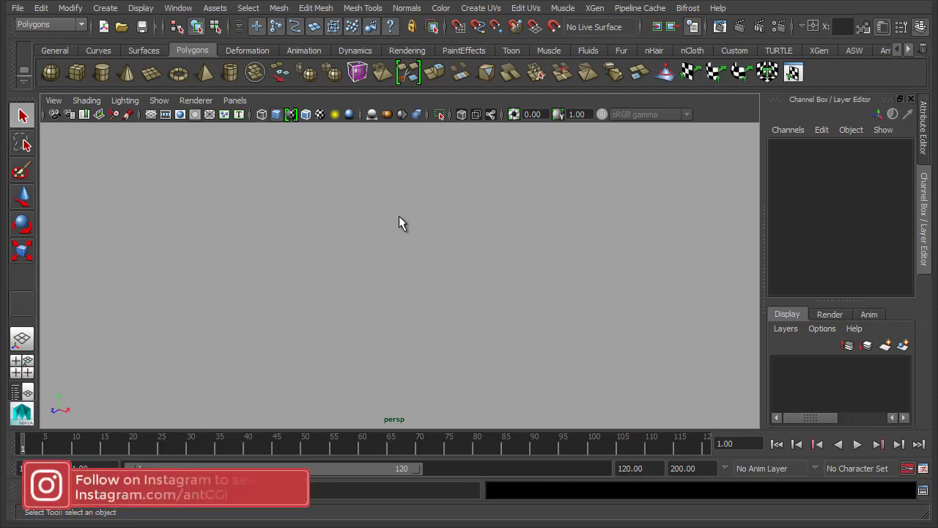
{"action": "left_click", "coordinate": [159, 100]}
{"action": "left_click", "coordinate": [183, 527]}
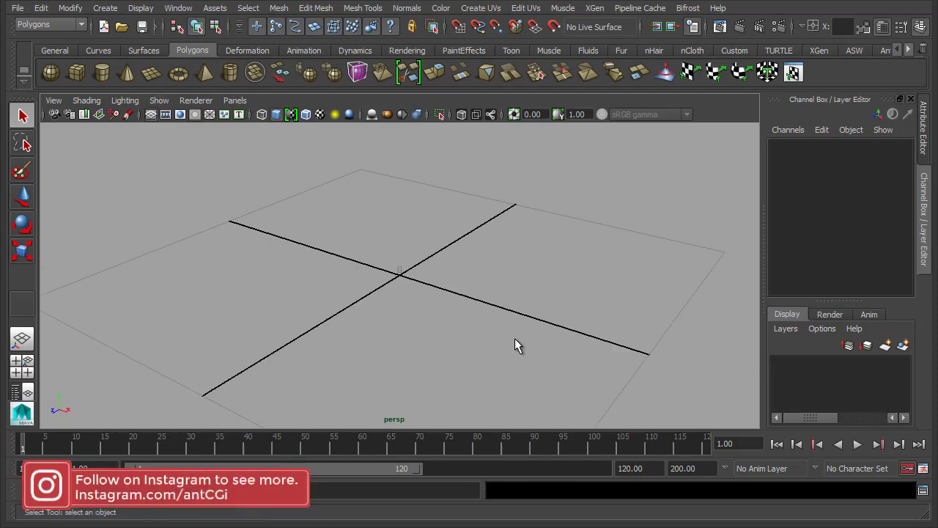
{"action": "scroll", "coordinate": [584, 289], "scroll_direction": "down", "scroll_amount": 4}
{"action": "left_click_drag", "start_coordinate": [584, 289], "coordinate": [442, 199], "text": "alt"}
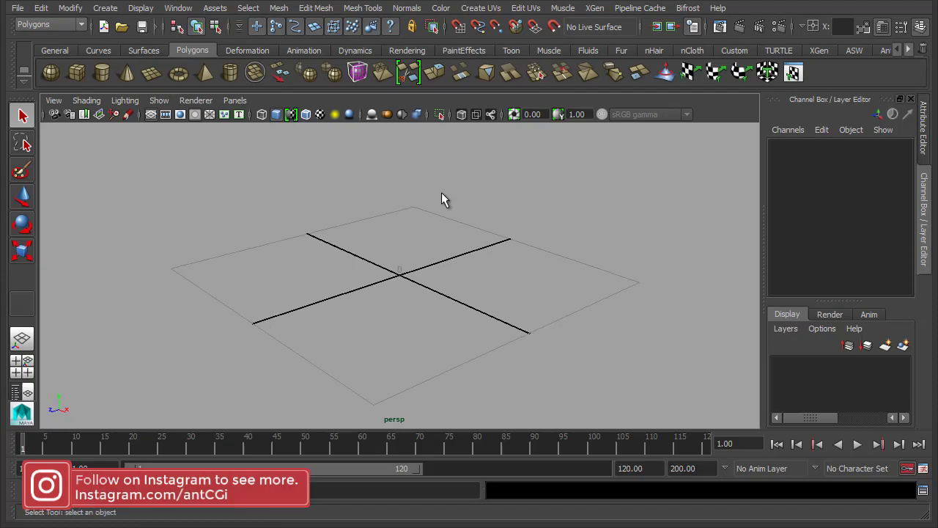
Create a polygon cube at the centre of the grid
{"action": "right_click", "coordinate": [442, 193], "text": "shift"}
{"action": "left_click", "coordinate": [442, 227]}
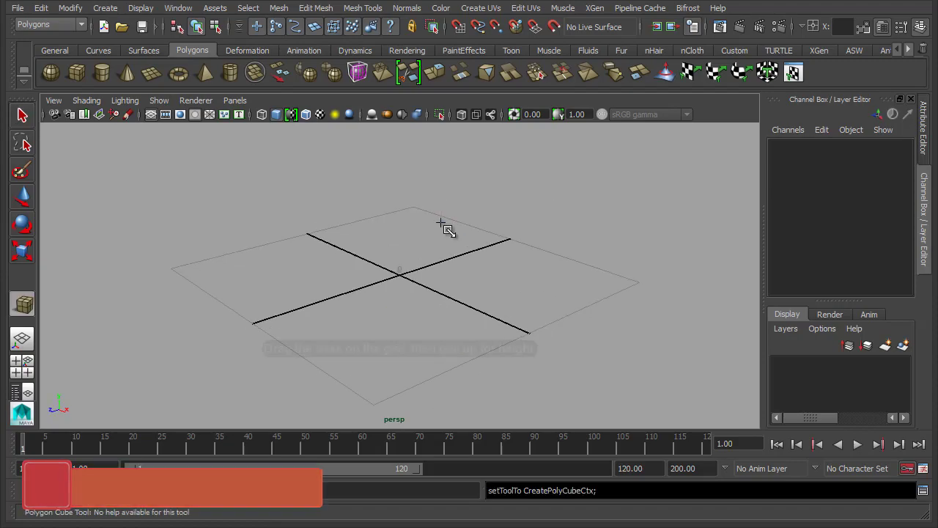
{"action": "left_click_drag", "start_coordinate": [399, 275], "coordinate": [420, 285], "text": "shift"}
{"action": "left_click_drag", "start_coordinate": [293, 323], "coordinate": [432, 326], "text": "alt"}
{"action": "scroll", "coordinate": [484, 329], "scroll_direction": "up", "scroll_amount": 2}
{"action": "key", "text": "w"}
{"action": "left_click_drag", "start_coordinate": [358, 326], "coordinate": [378, 326], "text": "alt"}
{"action": "left_click_drag", "start_coordinate": [554, 312], "coordinate": [492, 266], "text": "alt"}
Select the edge ring running across the cube's width and open the Connect Components options with Insert with edge flow enabled
{"action": "right_click_drag", "start_coordinate": [399, 225], "coordinate": [399, 187]}
{"action": "left_click", "coordinate": [408, 225]}
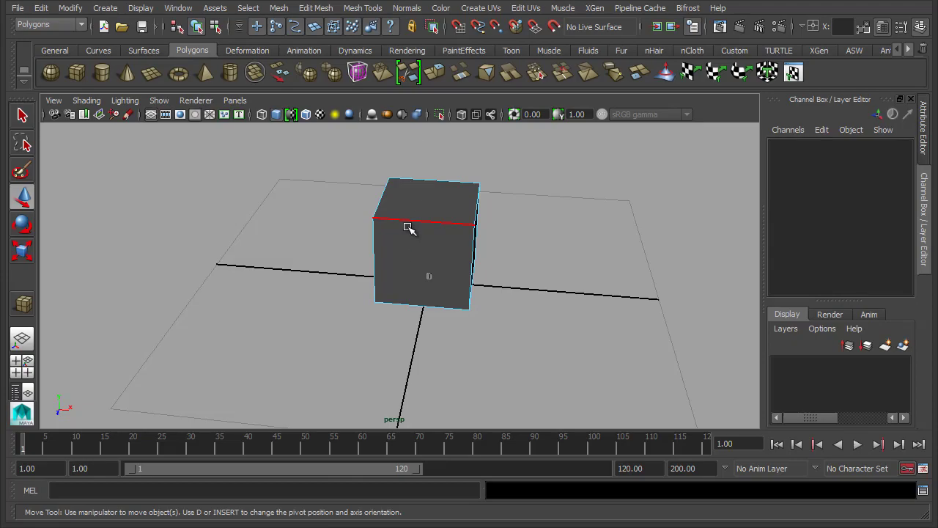
{"action": "double_click", "coordinate": [444, 186], "text": "shift"}
{"action": "left_click_drag", "start_coordinate": [485, 315], "coordinate": [498, 318], "text": "alt"}
{"action": "right_click_drag", "start_coordinate": [398, 244], "coordinate": [447, 420], "text": "shift"}
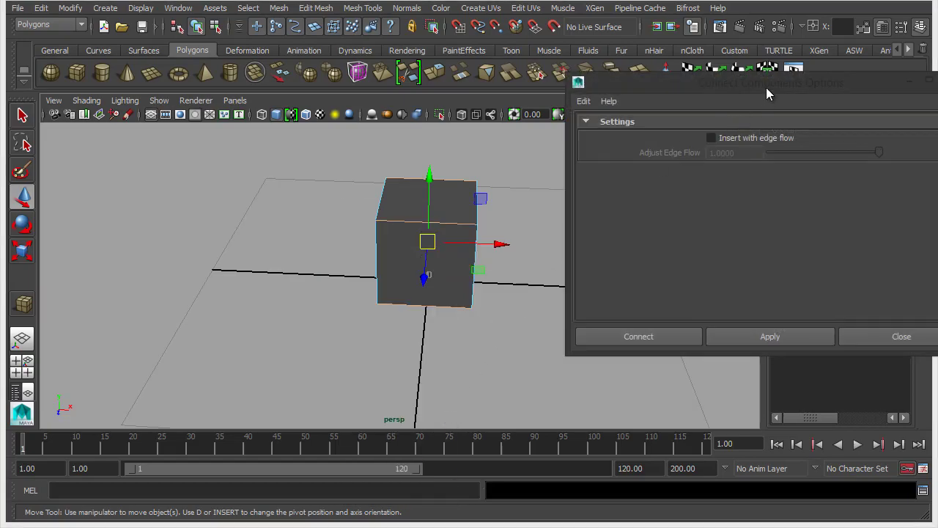
{"action": "left_click_drag", "start_coordinate": [766, 87], "coordinate": [694, 111]}
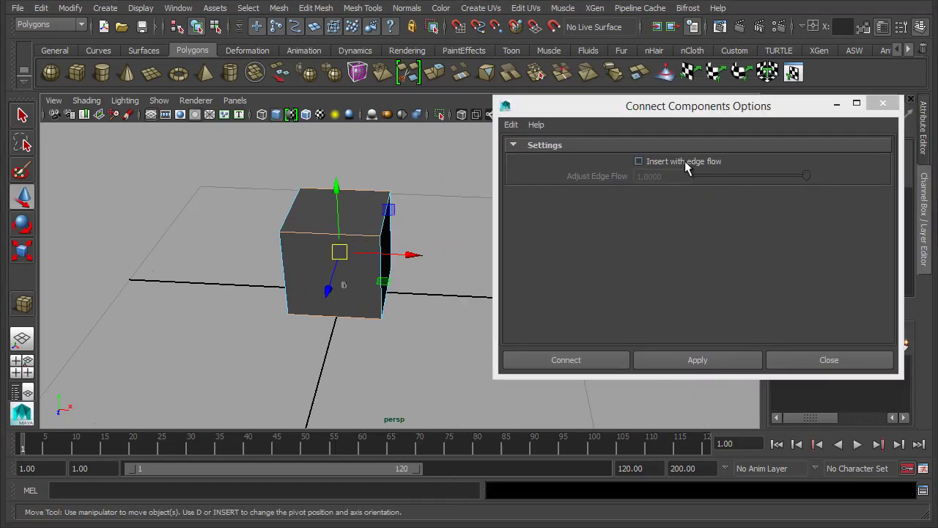
{"action": "left_click", "coordinate": [684, 161]}
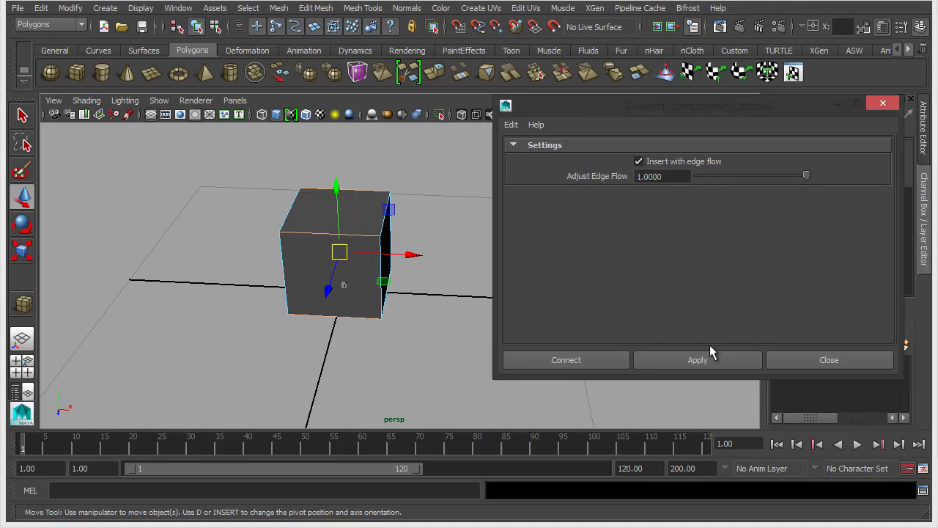
Try connecting the selected edge ring with edge flow, and undo the connection
{"action": "left_click", "coordinate": [700, 360]}
{"action": "mouse_move", "coordinate": [366, 221]}
{"action": "left_mouse_down", "text": "alt"}
{"action": "mouse_move", "coordinate": [316, 214]}
{"action": "mouse_move", "coordinate": [359, 238]}
{"action": "left_mouse_up", "text": "alt"}
{"action": "right_click_drag", "start_coordinate": [370, 232], "coordinate": [398, 229], "text": "alt"}
{"action": "key", "text": "ctrl+z"}
{"action": "left_click", "coordinate": [462, 234]}
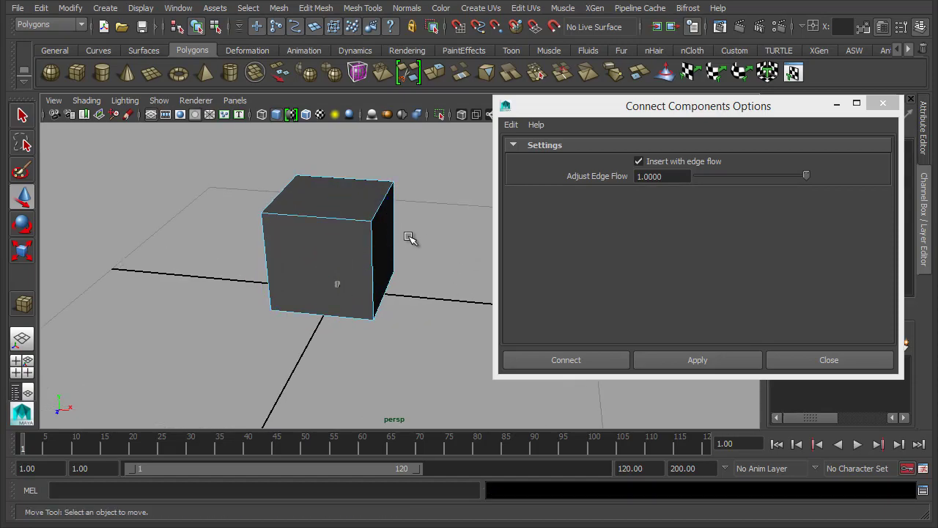
{"action": "left_click", "coordinate": [383, 245]}
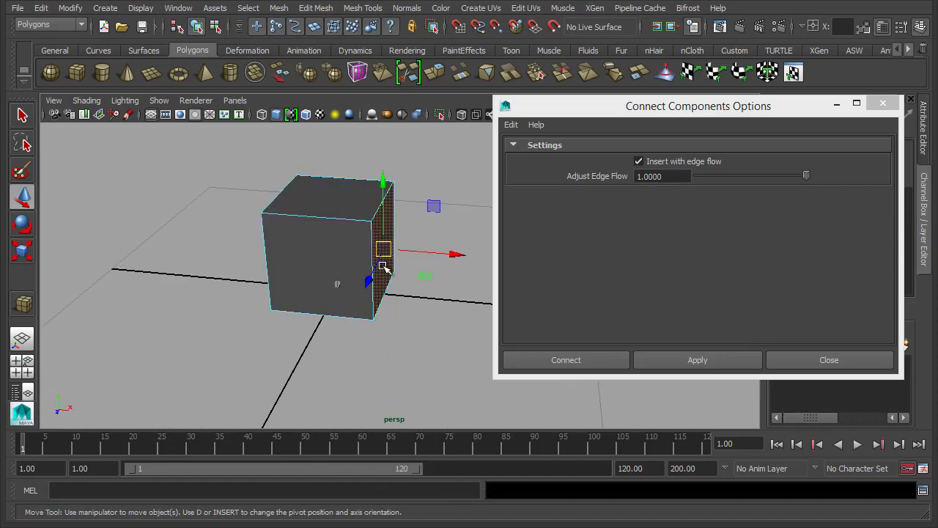
{"action": "key", "text": "r"}
Select the cube's widthwise edge ring and connect it with edge flow to insert a middle edge loop
{"action": "right_click_drag", "start_coordinate": [291, 255], "coordinate": [292, 193]}
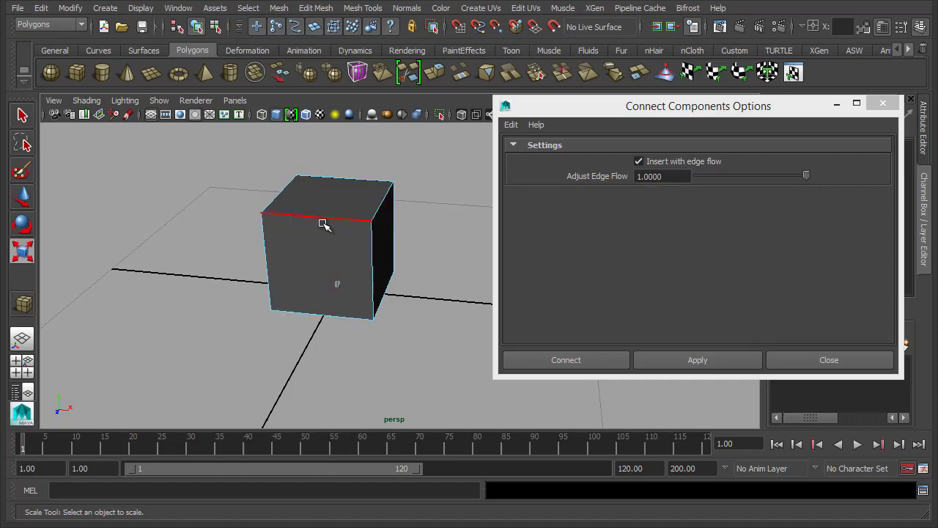
{"action": "left_click", "coordinate": [324, 224]}
{"action": "left_click", "coordinate": [346, 187], "text": "shift"}
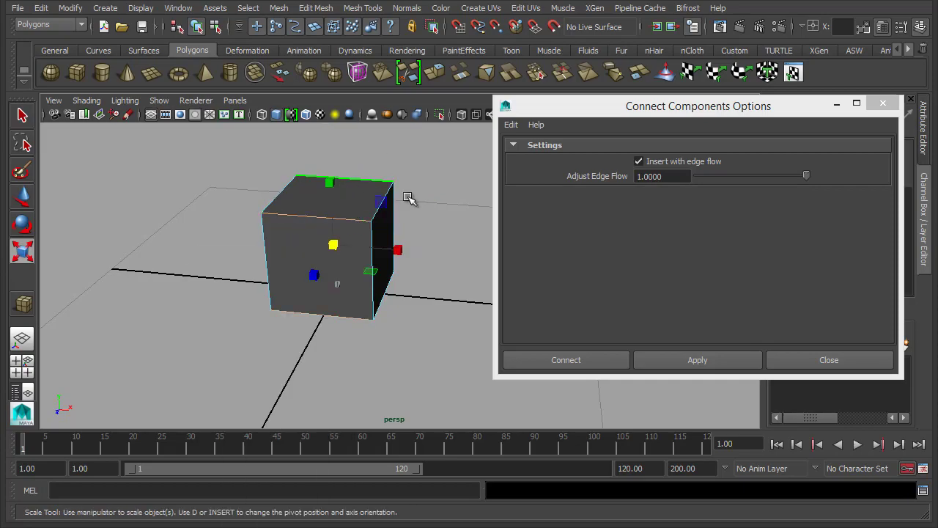
{"action": "left_click", "coordinate": [697, 358]}
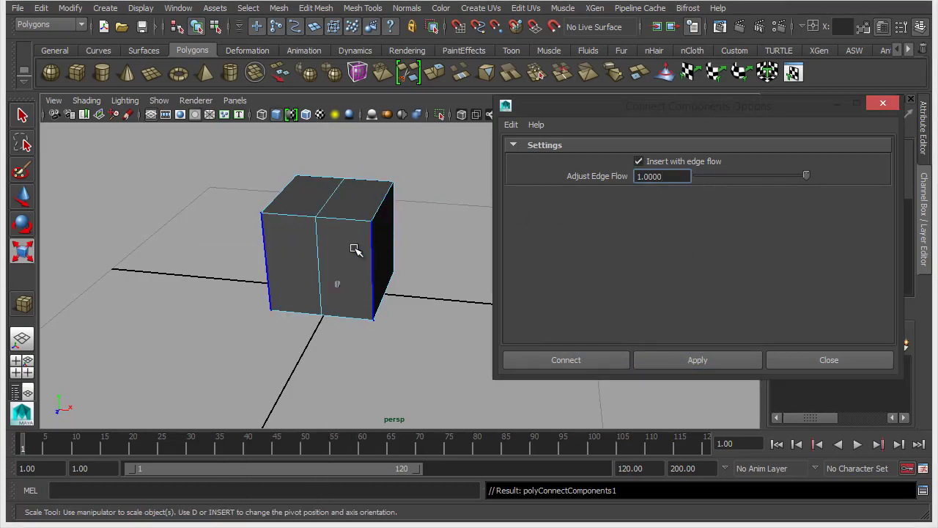
Scale the cube's two opposite side faces down uniformly to about 0.63 of their size
{"action": "left_click", "coordinate": [378, 273]}
{"action": "left_click_drag", "start_coordinate": [387, 252], "coordinate": [352, 238]}
{"action": "key", "text": "z"}
{"action": "left_click", "coordinate": [432, 285]}
{"action": "left_click", "coordinate": [382, 252]}
Try connecting the edges on both sides of the middle loop with Insert with edge flow off, and undo it
{"action": "left_click", "coordinate": [354, 218]}
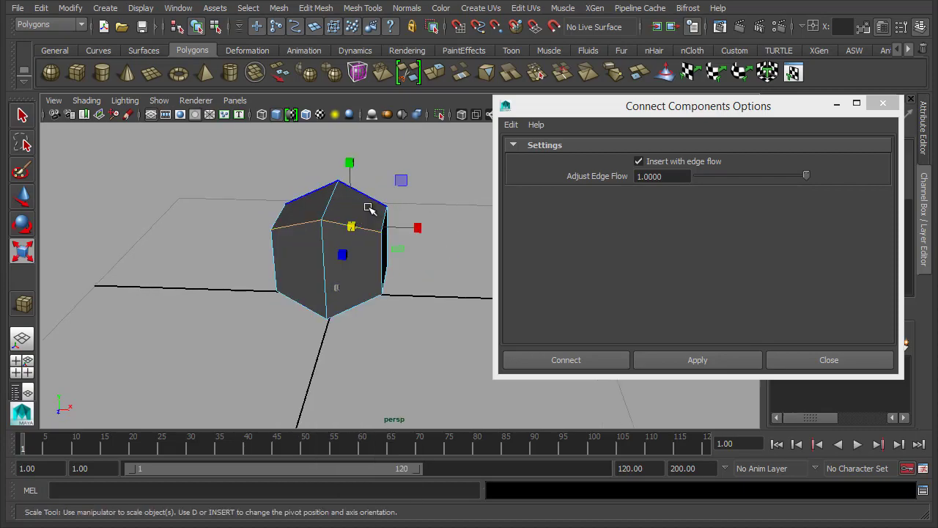
{"action": "left_click_drag", "start_coordinate": [335, 295], "coordinate": [397, 323], "text": "alt"}
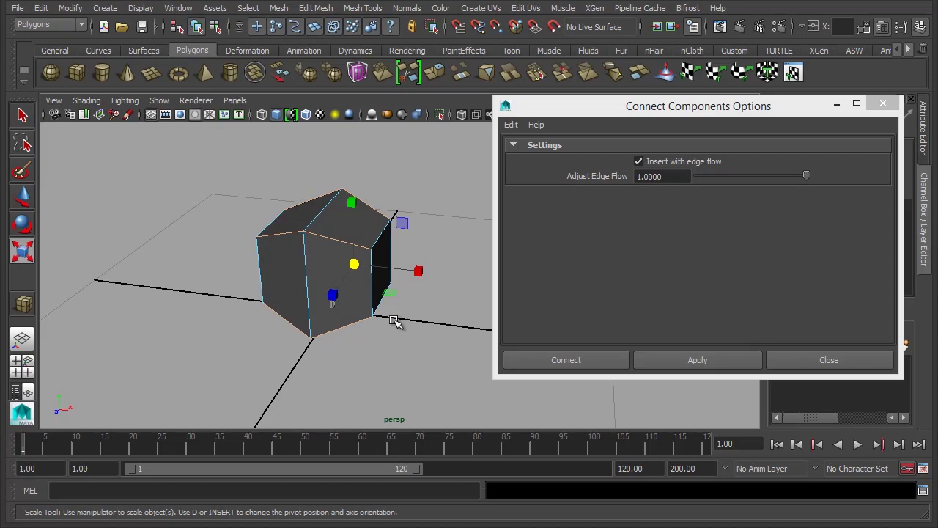
{"action": "scroll", "coordinate": [364, 312], "scroll_direction": "up", "scroll_amount": 1}
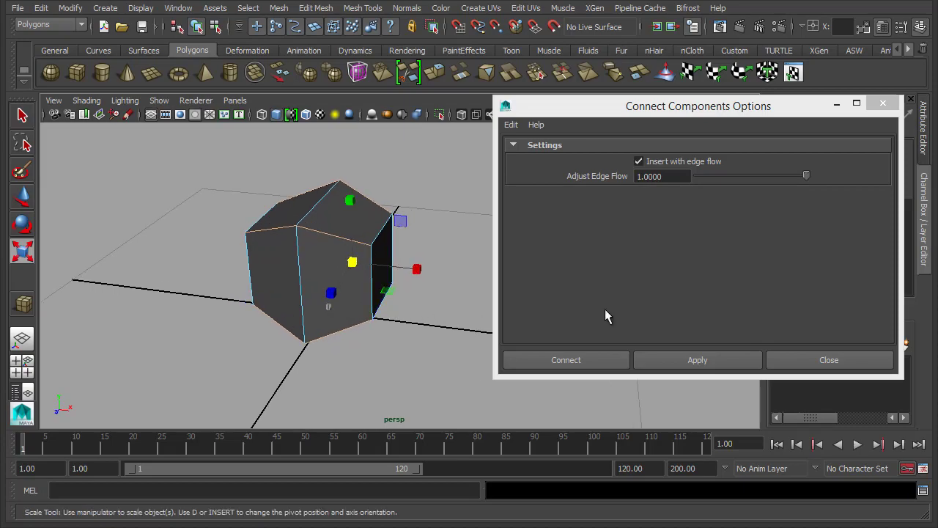
{"action": "left_click", "coordinate": [709, 162]}
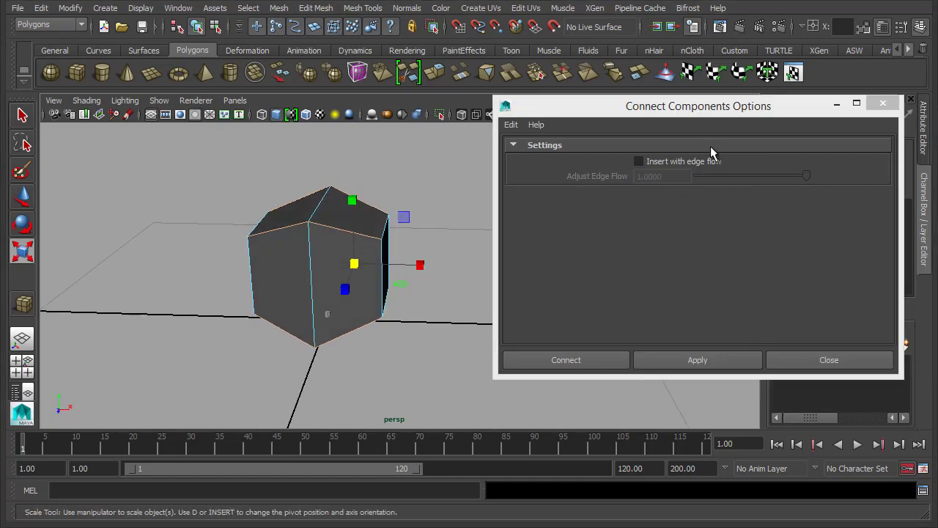
{"action": "left_click", "coordinate": [724, 359]}
{"action": "left_click_drag", "start_coordinate": [344, 271], "coordinate": [365, 272], "text": "alt"}
{"action": "left_click", "coordinate": [327, 198]}
{"action": "left_click_drag", "start_coordinate": [388, 220], "coordinate": [432, 255], "text": "alt"}
{"action": "key", "text": "ctrl+z"}
Connect the same edges with Insert with edge flow enabled at 1.0000 to add rounded loops beside the middle one
{"action": "left_click", "coordinate": [638, 161]}
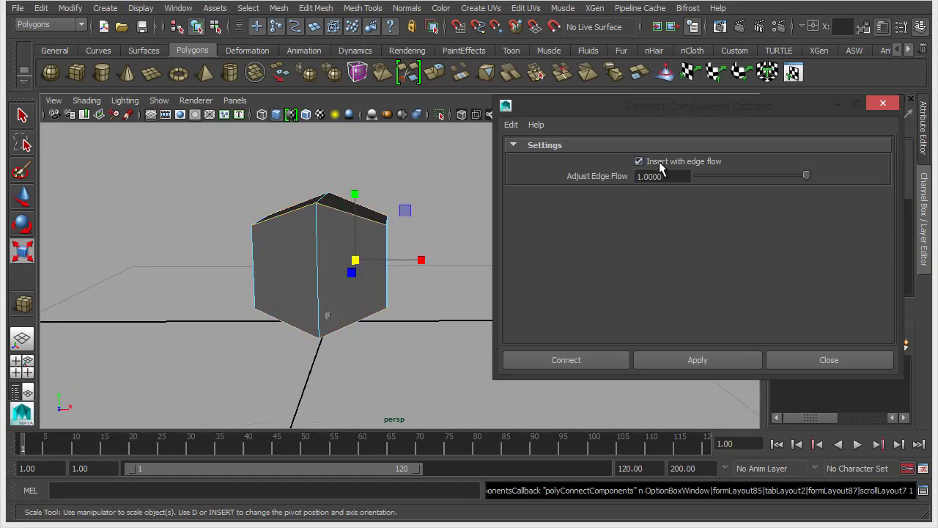
{"action": "left_click", "coordinate": [719, 366]}
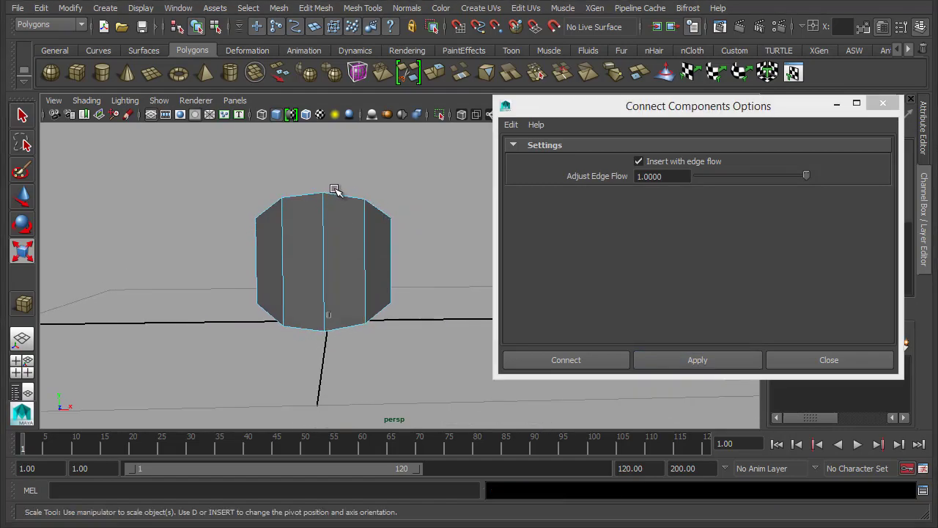
{"action": "left_click_drag", "start_coordinate": [442, 272], "coordinate": [389, 281], "text": "alt"}
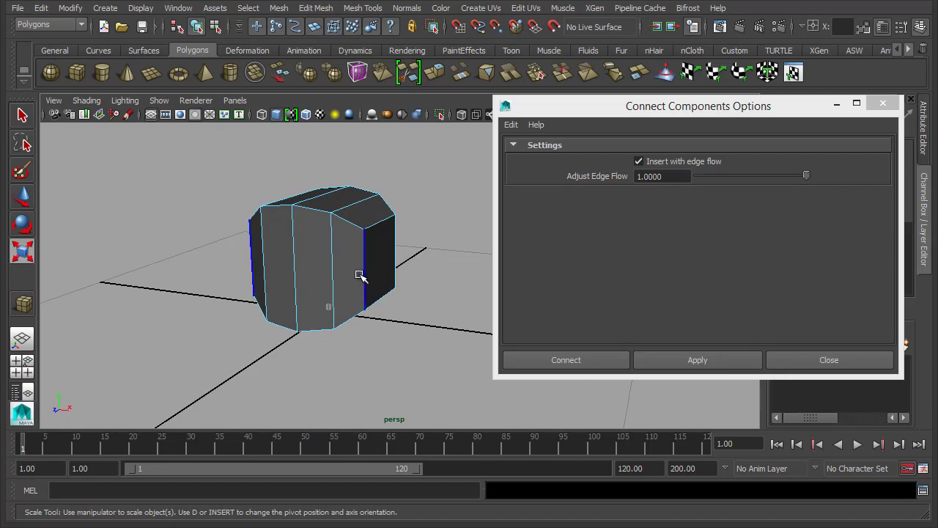
{"action": "left_click_drag", "start_coordinate": [359, 275], "coordinate": [370, 290], "text": "alt"}
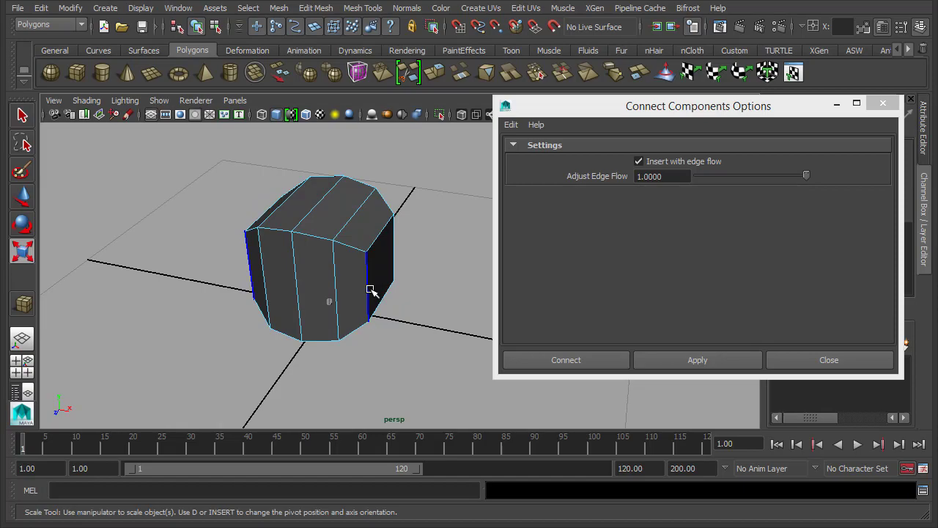
{"action": "middle_click_drag", "start_coordinate": [370, 289], "coordinate": [374, 294], "text": "alt"}
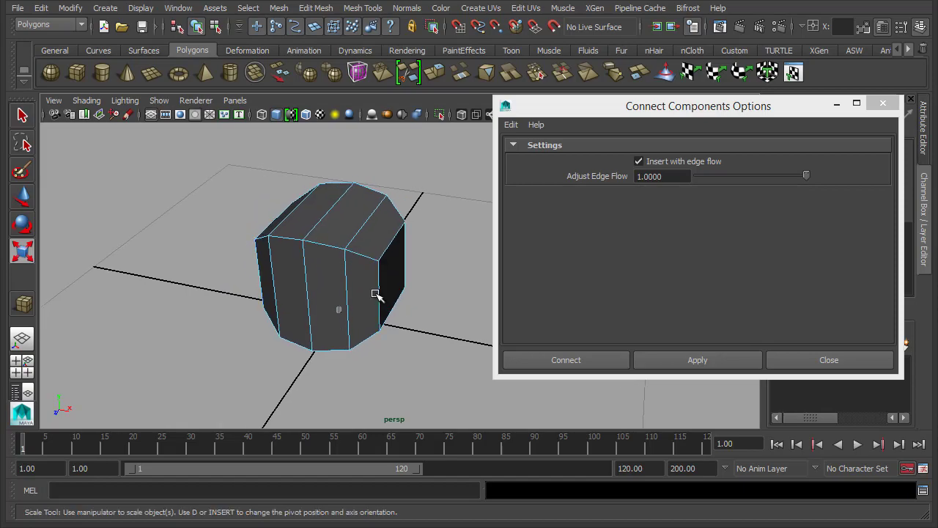
Undo the added edge loops and the scaling of the cube's side faces
{"action": "key", "text": "ctrl+z"}
{"action": "key", "text": "ctrl+z"}
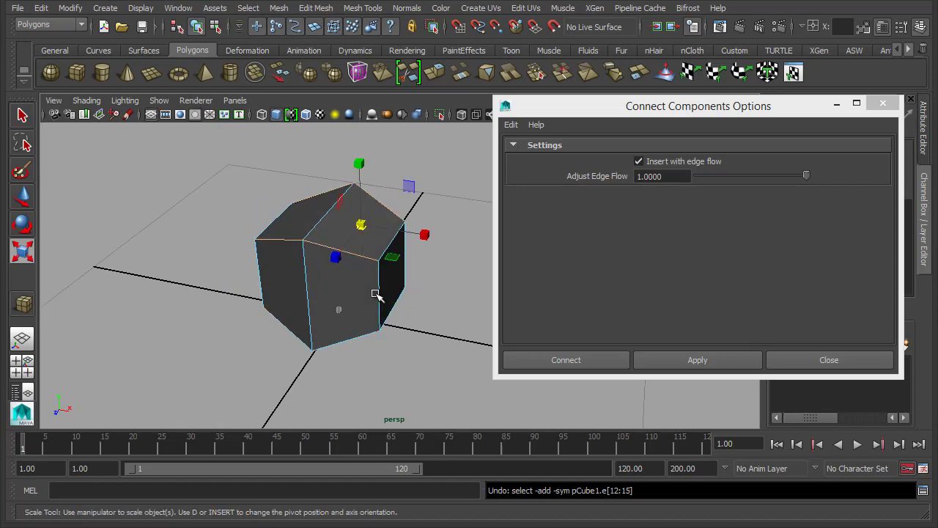
{"action": "key", "text": "ctrl+z"}
{"action": "key", "text": "ctrl+z"}
{"action": "key", "text": "ctrl+z"}
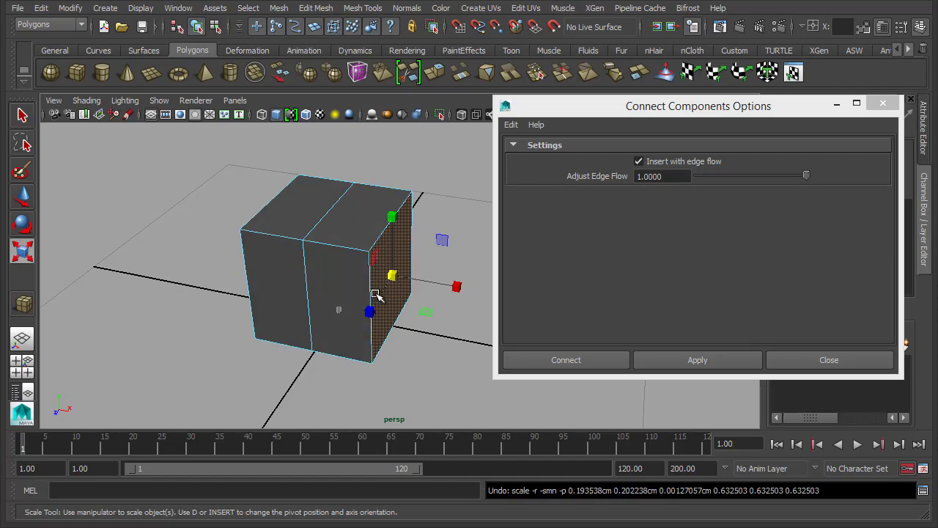
{"action": "left_click_drag", "start_coordinate": [377, 295], "coordinate": [347, 254], "text": "alt"}
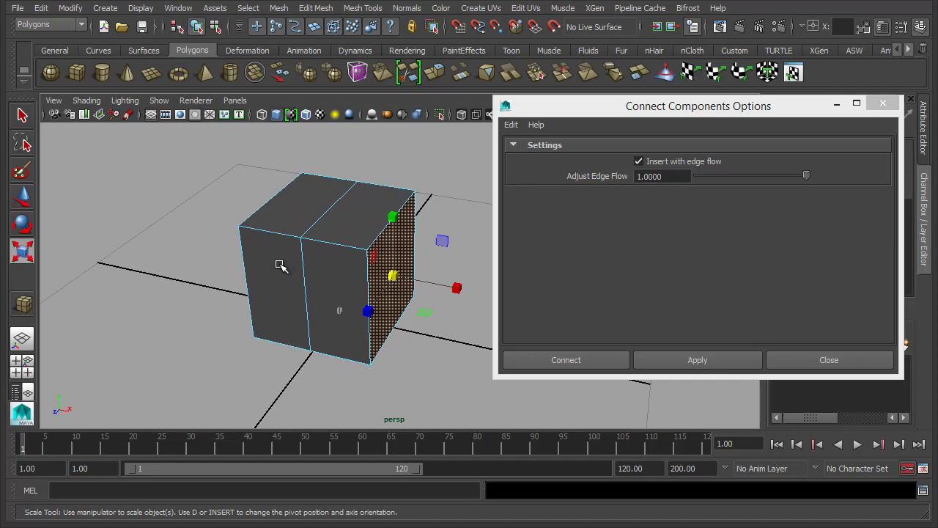
Close the Connect Components options and select the whole cube in object mode
{"action": "left_click_drag", "start_coordinate": [281, 268], "coordinate": [291, 259], "text": "alt"}
{"action": "right_click_drag", "start_coordinate": [291, 260], "coordinate": [303, 242], "text": "alt"}
{"action": "left_click", "coordinate": [416, 164]}
{"action": "left_click", "coordinate": [305, 210]}
{"action": "left_click", "coordinate": [802, 369]}
{"action": "left_click_drag", "start_coordinate": [381, 327], "coordinate": [418, 329], "text": "alt"}
{"action": "middle_click_drag", "start_coordinate": [419, 329], "coordinate": [496, 330], "text": "alt"}
{"action": "right_click_drag", "start_coordinate": [496, 330], "coordinate": [464, 335], "text": "alt"}
{"action": "left_click_drag", "start_coordinate": [467, 338], "coordinate": [576, 325], "text": "alt"}
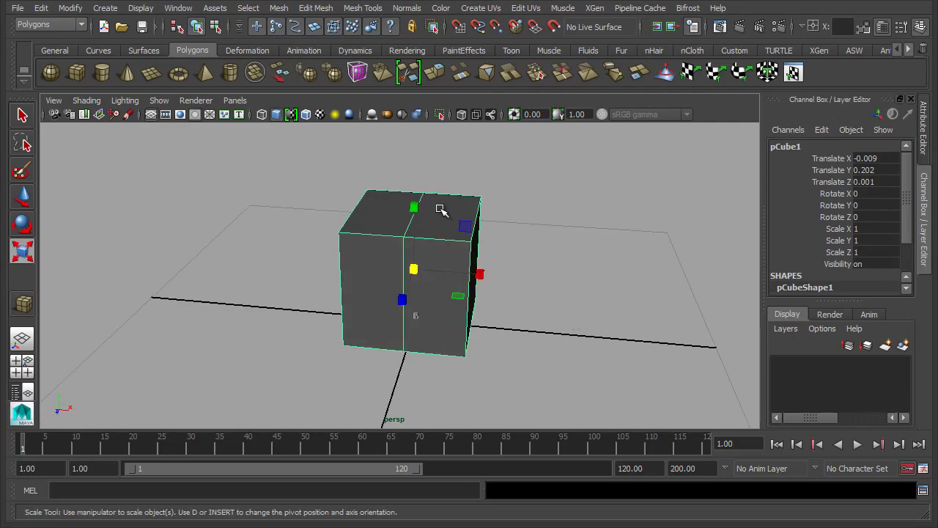
Select the faces on one side of the cube's middle edge loop and delete them, leaving half the block
{"action": "right_click_drag", "start_coordinate": [439, 209], "coordinate": [448, 265]}
{"action": "left_click_drag", "start_coordinate": [474, 280], "coordinate": [513, 278], "text": "alt"}
{"action": "left_click_drag", "start_coordinate": [524, 140], "coordinate": [453, 366]}
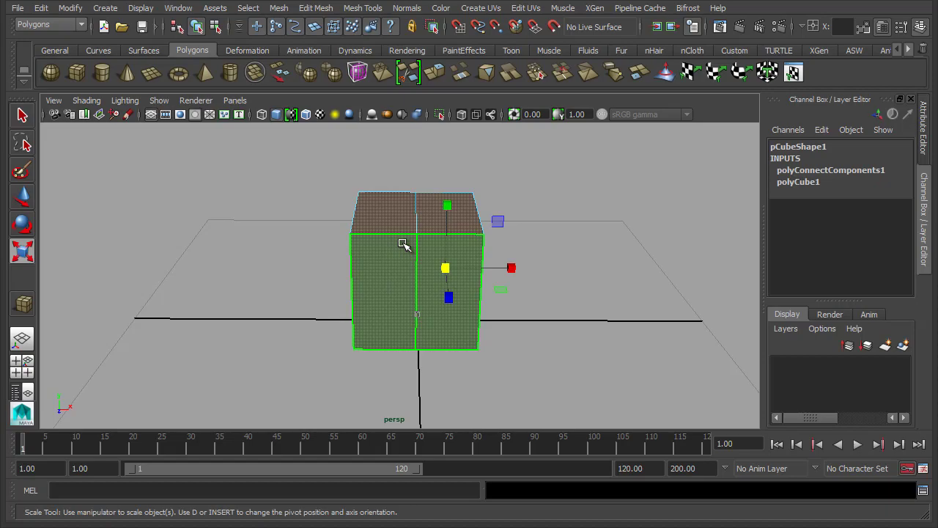
{"action": "right_click_drag", "start_coordinate": [402, 243], "coordinate": [399, 174], "text": "ctrl+shift"}
{"action": "left_click_drag", "start_coordinate": [573, 198], "coordinate": [564, 193], "text": "alt"}
{"action": "left_click_drag", "start_coordinate": [517, 168], "coordinate": [457, 381]}
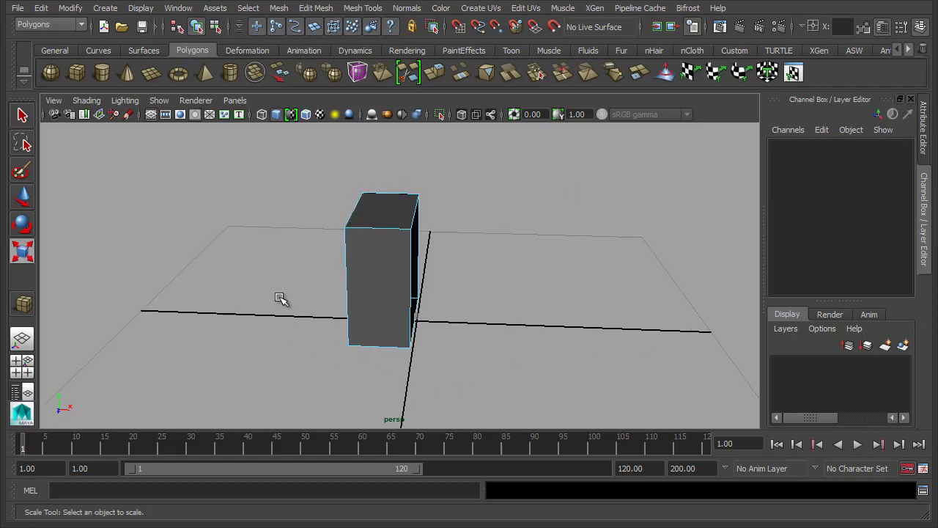
Select the edges running along Z across the remaining half of the cube
{"action": "left_click_drag", "start_coordinate": [286, 295], "coordinate": [415, 302], "text": "alt"}
{"action": "right_click_drag", "start_coordinate": [398, 280], "coordinate": [398, 242]}
{"action": "left_click_drag", "start_coordinate": [398, 242], "coordinate": [410, 242], "text": "alt"}
{"action": "left_click_drag", "start_coordinate": [416, 186], "coordinate": [432, 174], "text": "alt"}
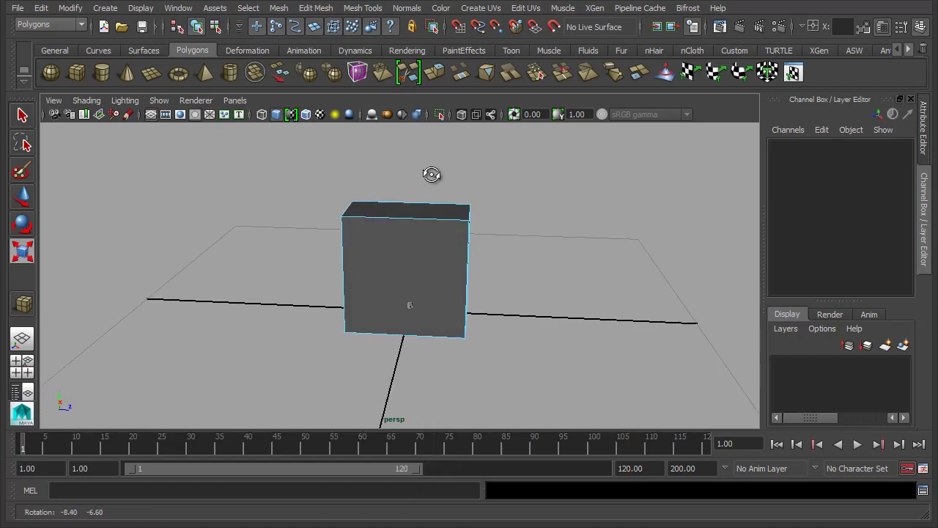
{"action": "left_click_drag", "start_coordinate": [411, 385], "coordinate": [412, 385]}
Try connecting the selected edges with the current Connect Components settings, and undo it
{"action": "right_click", "coordinate": [422, 261], "text": "shift"}
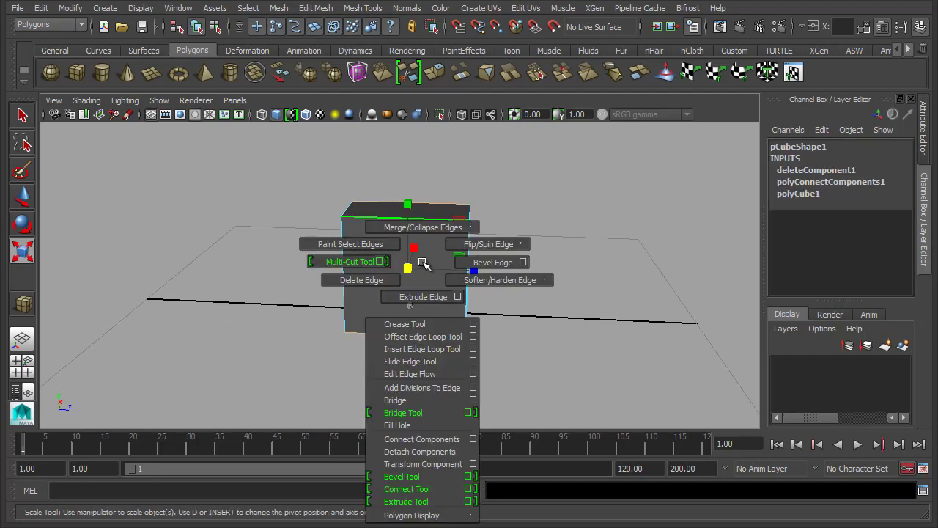
{"action": "right_click_drag", "start_coordinate": [423, 262], "coordinate": [418, 437], "text": "shift"}
{"action": "left_click_drag", "start_coordinate": [431, 332], "coordinate": [461, 294], "text": "alt"}
{"action": "key", "text": "ctrl+z"}
Connect the selected edges with Insert with edge flow off, and select the half block as an object
{"action": "right_click_drag", "start_coordinate": [403, 209], "coordinate": [465, 389], "text": "shift"}
{"action": "left_click", "coordinate": [702, 162]}
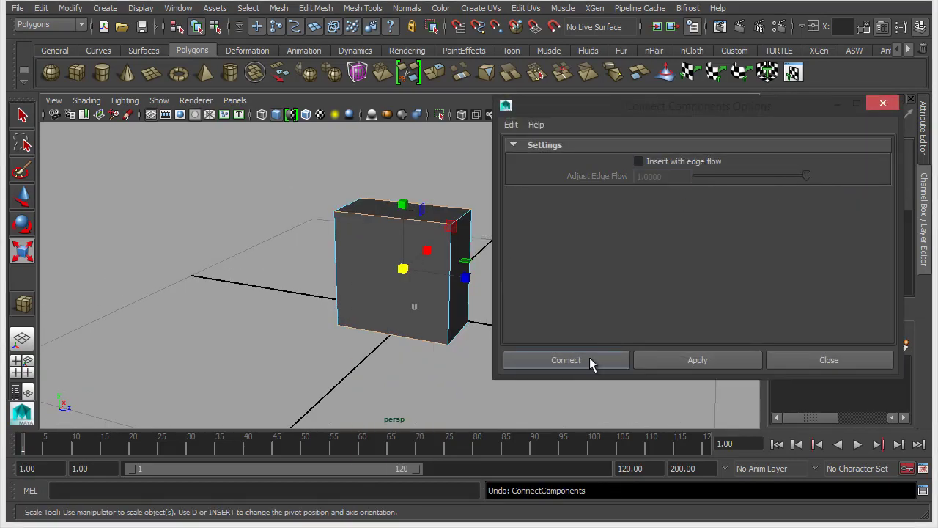
{"action": "left_click", "coordinate": [579, 358]}
{"action": "left_click_drag", "start_coordinate": [592, 308], "coordinate": [615, 307], "text": "alt"}
{"action": "right_click_drag", "start_coordinate": [418, 249], "coordinate": [538, 201]}
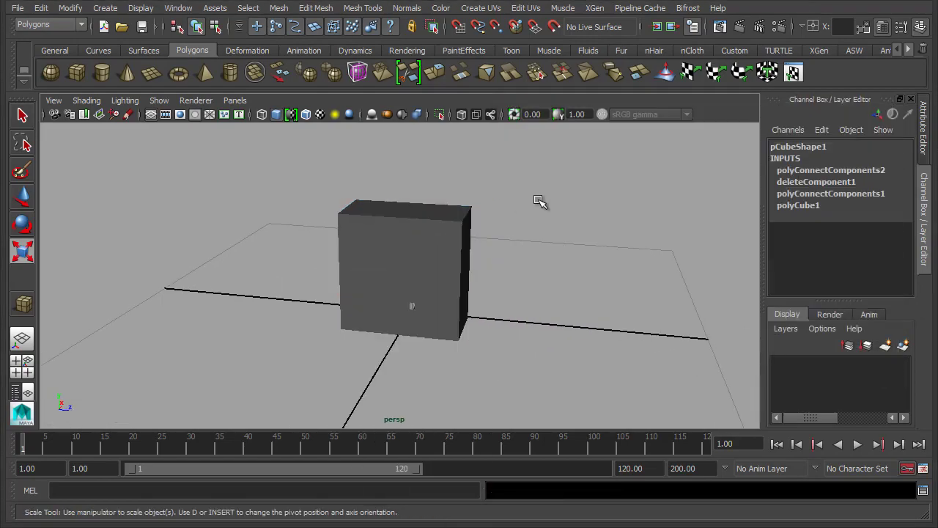
{"action": "left_click", "coordinate": [422, 249]}
Switch to the full-screen view and turn on smooth mesh preview for the half block
{"action": "key", "text": "ctrl+space"}
{"action": "left_click_drag", "start_coordinate": [506, 350], "coordinate": [417, 342], "text": "alt"}
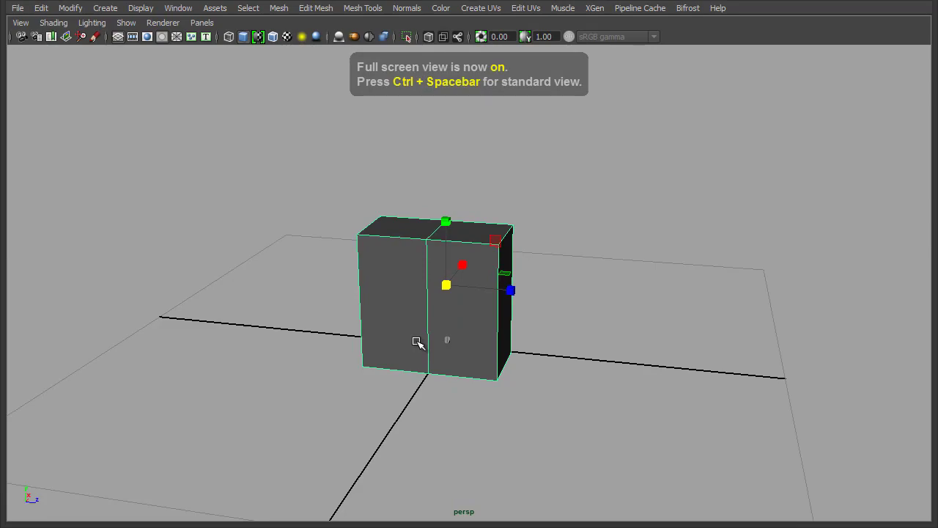
{"action": "left_click_drag", "start_coordinate": [417, 335], "coordinate": [405, 312], "text": "alt"}
{"action": "key", "text": "3"}
{"action": "right_click_drag", "start_coordinate": [405, 312], "coordinate": [506, 315], "text": "alt"}
Move components at the ends of the smoothed block outwards to lengthen it along Z
{"action": "right_click", "coordinate": [396, 257]}
{"action": "mouse_move", "coordinate": [397, 239]}
{"action": "right_mouse_down"}
{"action": "mouse_move", "coordinate": [398, 286]}
{"action": "mouse_move", "coordinate": [397, 222]}
{"action": "right_mouse_up"}
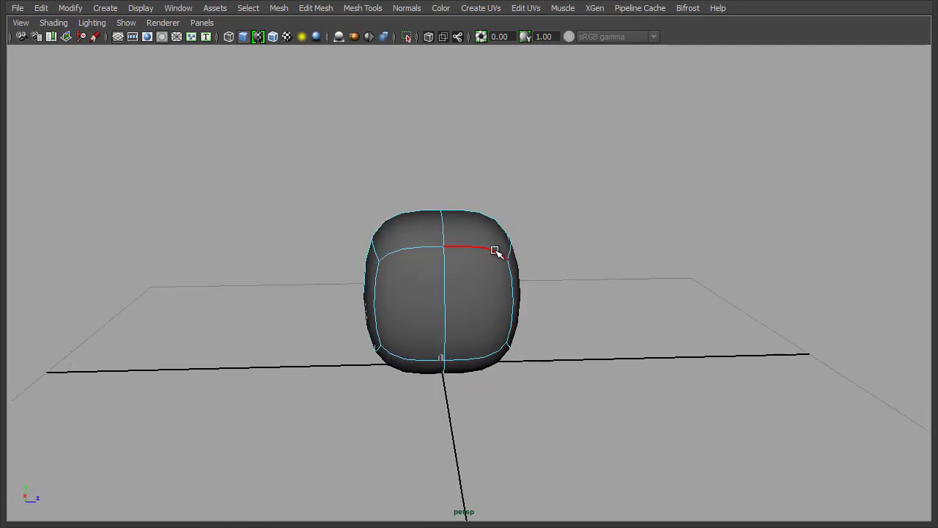
{"action": "left_click", "coordinate": [517, 280]}
{"action": "left_click_drag", "start_coordinate": [538, 357], "coordinate": [543, 387], "text": "alt"}
{"action": "left_click_drag", "start_coordinate": [586, 294], "coordinate": [411, 291]}
{"action": "left_click", "coordinate": [373, 281]}
{"action": "key", "text": "ctrl+z"}
{"action": "left_click_drag", "start_coordinate": [329, 235], "coordinate": [335, 230]}
Move one of the block's side faces along X and nudge an end edge along Z to reshape it
{"action": "left_click_drag", "start_coordinate": [447, 275], "coordinate": [421, 329], "text": "alt"}
{"action": "left_click_drag", "start_coordinate": [306, 336], "coordinate": [532, 388], "text": "alt"}
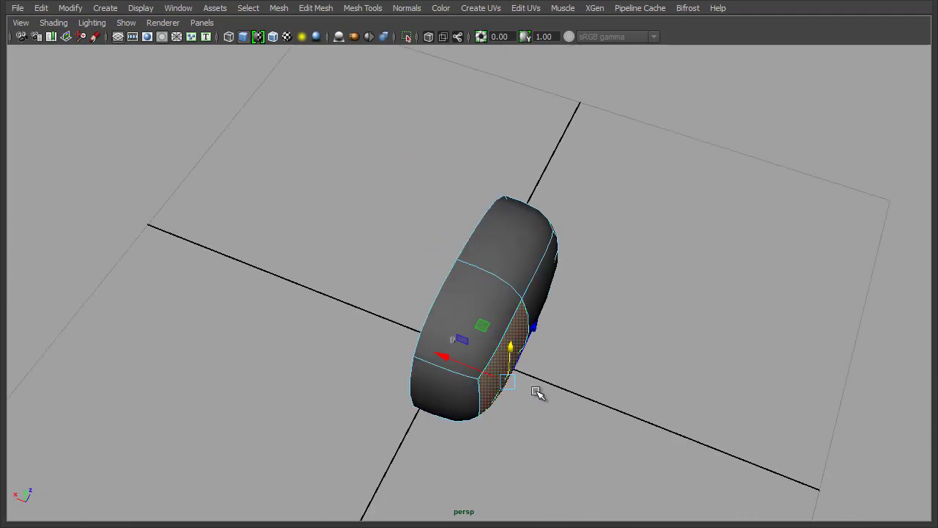
{"action": "left_click_drag", "start_coordinate": [451, 356], "coordinate": [487, 371]}
{"action": "left_click_drag", "start_coordinate": [565, 389], "coordinate": [521, 384], "text": "alt"}
{"action": "right_click_drag", "start_coordinate": [478, 331], "coordinate": [477, 295]}
{"action": "left_click", "coordinate": [477, 331]}
{"action": "left_click_drag", "start_coordinate": [477, 330], "coordinate": [489, 335], "text": "alt"}
{"action": "left_click_drag", "start_coordinate": [633, 316], "coordinate": [628, 318]}
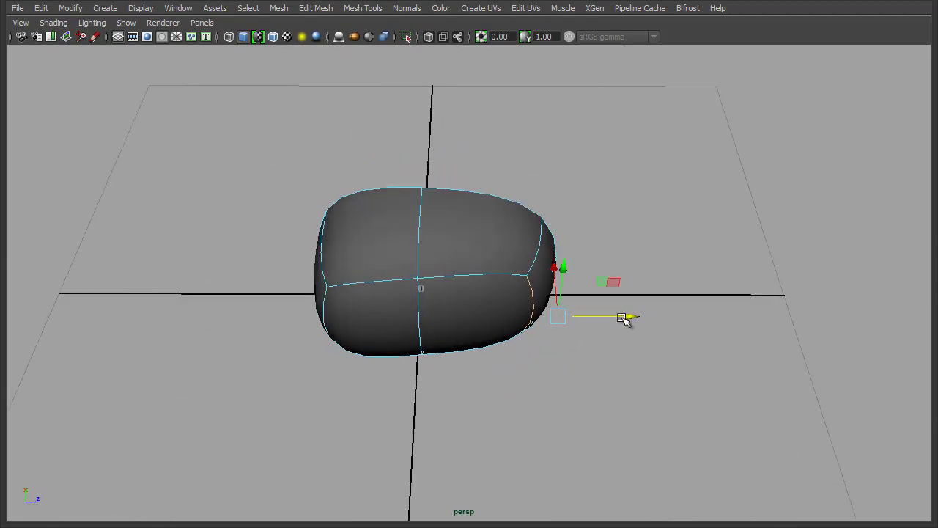
Adjust the edges of the block's middle loop along Z and clear the selection
{"action": "left_click_drag", "start_coordinate": [419, 243], "coordinate": [405, 255], "text": "alt"}
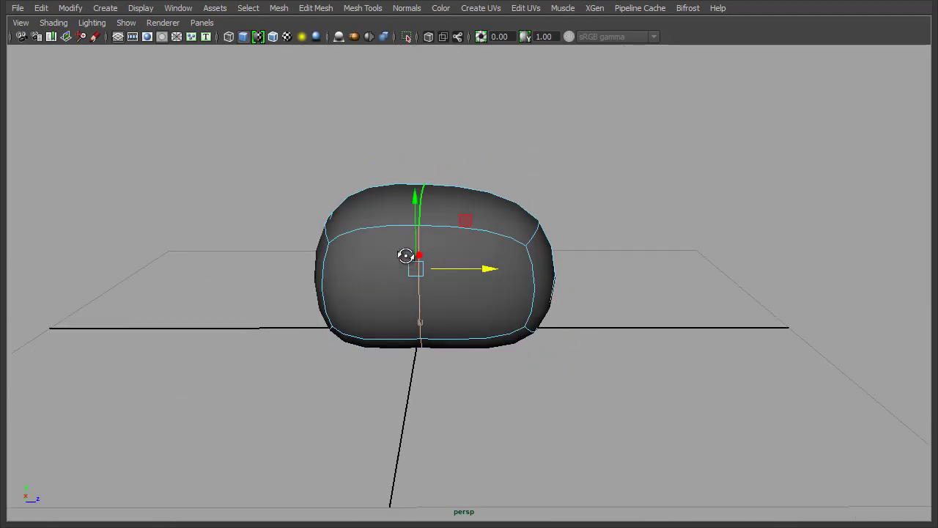
{"action": "left_click_drag", "start_coordinate": [489, 269], "coordinate": [509, 308]}
{"action": "right_click", "coordinate": [510, 305]}
{"action": "right_click_drag", "start_coordinate": [511, 305], "coordinate": [519, 270]}
{"action": "left_click", "coordinate": [533, 238]}
{"action": "left_click_drag", "start_coordinate": [602, 288], "coordinate": [532, 260], "text": "alt"}
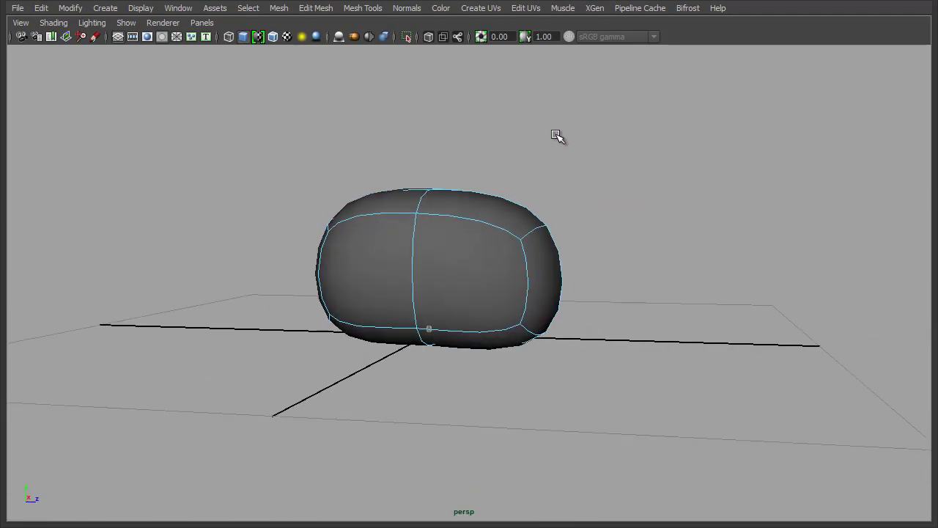
{"action": "left_click_drag", "start_coordinate": [557, 131], "coordinate": [559, 160]}
Select the vertical edge at the opposite end of the block and reposition it to refine the rounded shape
{"action": "left_click_drag", "start_coordinate": [559, 159], "coordinate": [670, 350], "text": "alt"}
{"action": "left_click", "coordinate": [355, 316]}
{"action": "left_click_drag", "start_coordinate": [362, 316], "coordinate": [337, 324], "text": "alt"}
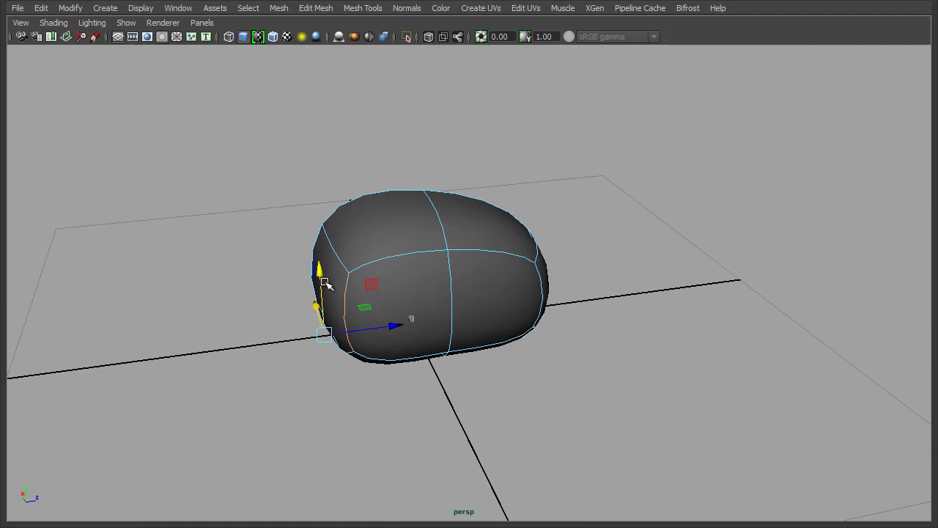
{"action": "left_click", "coordinate": [316, 238]}
{"action": "left_click_drag", "start_coordinate": [376, 270], "coordinate": [358, 274]}
Select the shape in object mode and convert its smooth mesh preview to polygons
{"action": "right_click_drag", "start_coordinate": [431, 244], "coordinate": [498, 205]}
{"action": "left_click", "coordinate": [603, 183]}
{"action": "left_click_drag", "start_coordinate": [604, 183], "coordinate": [601, 350], "text": "alt"}
{"action": "left_click", "coordinate": [492, 322]}
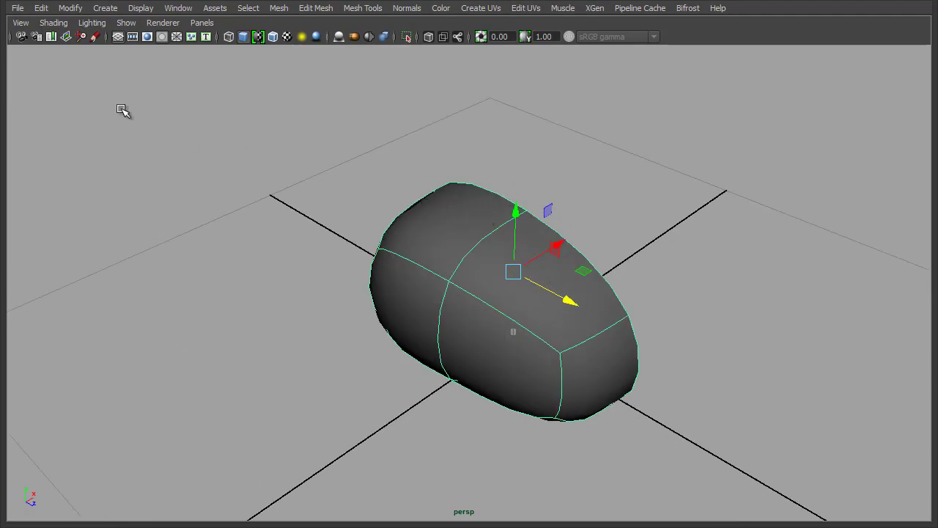
{"action": "left_click", "coordinate": [70, 9]}
{"action": "mouse_move", "coordinate": [127, 231]}
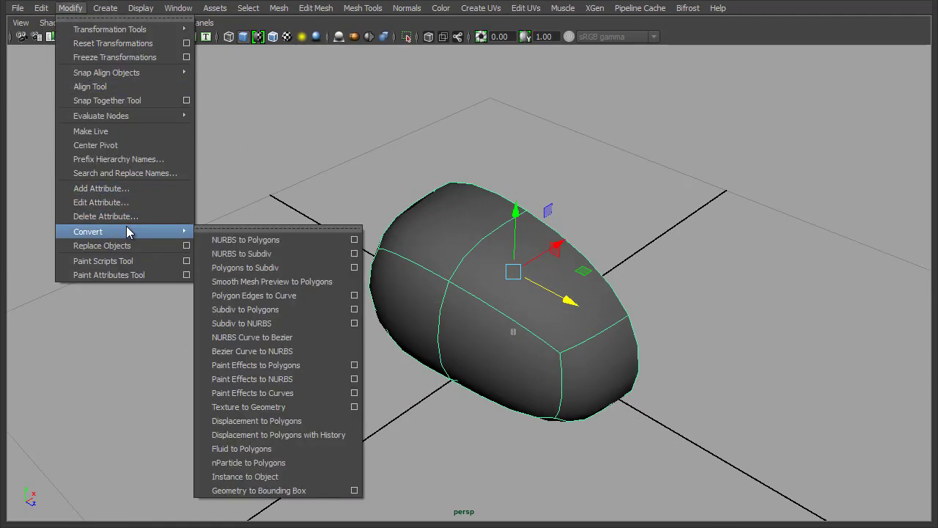
{"action": "left_click", "coordinate": [308, 283]}
{"action": "left_click", "coordinate": [771, 247]}
Turn on smooth mesh preview for the converted polygon mesh and deselect it
{"action": "left_click_drag", "start_coordinate": [416, 393], "coordinate": [487, 384], "text": "alt"}
{"action": "left_click", "coordinate": [463, 280]}
{"action": "left_click_drag", "start_coordinate": [624, 294], "coordinate": [540, 312], "text": "alt"}
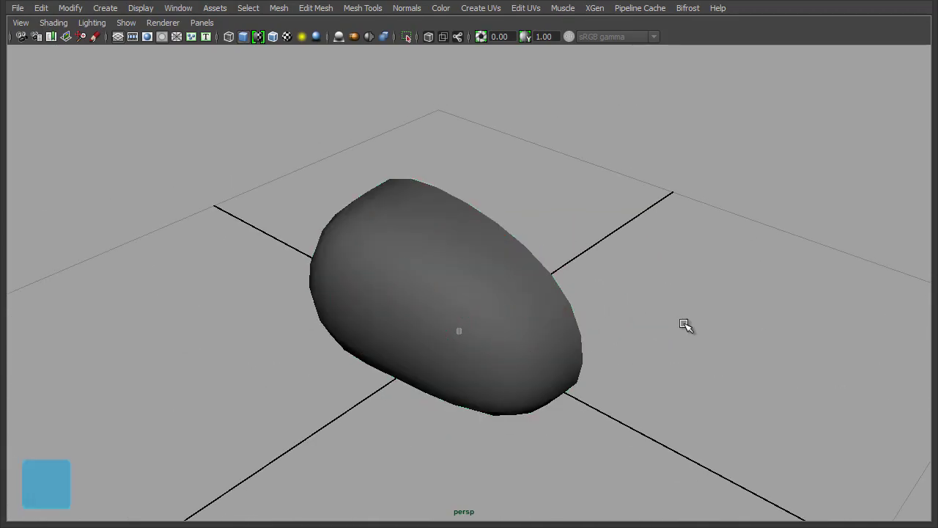
{"action": "left_click_drag", "start_coordinate": [685, 325], "coordinate": [448, 308], "text": "alt"}
{"action": "left_click", "coordinate": [448, 308]}
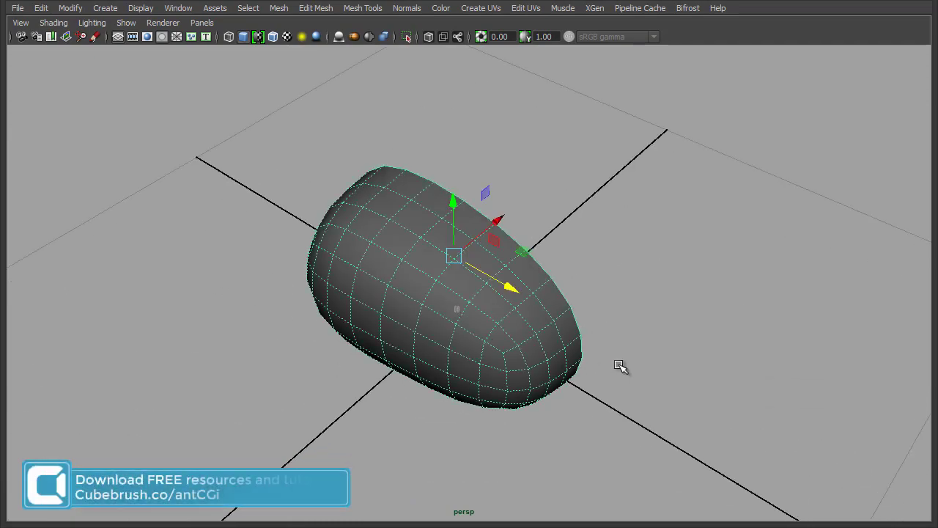
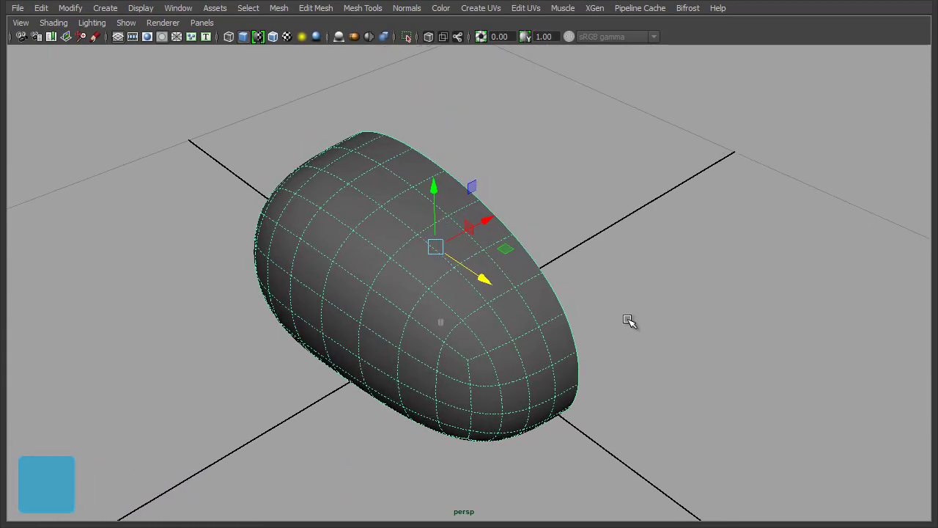
{"action": "left_click", "coordinate": [628, 320]}
Return to the standard view layout and make the smoothed mesh a live surface
{"action": "left_click_drag", "start_coordinate": [620, 279], "coordinate": [628, 290], "text": "alt"}
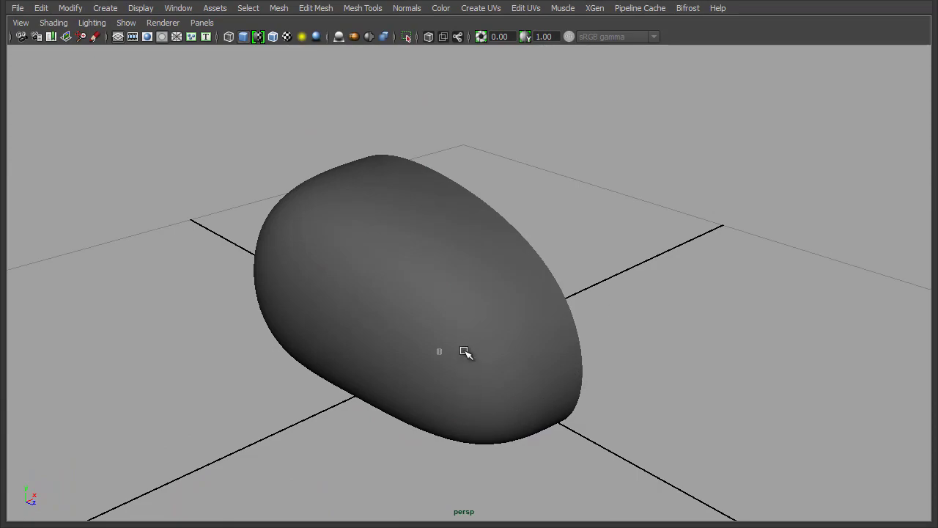
{"action": "left_click_drag", "start_coordinate": [585, 361], "coordinate": [562, 383], "text": "alt"}
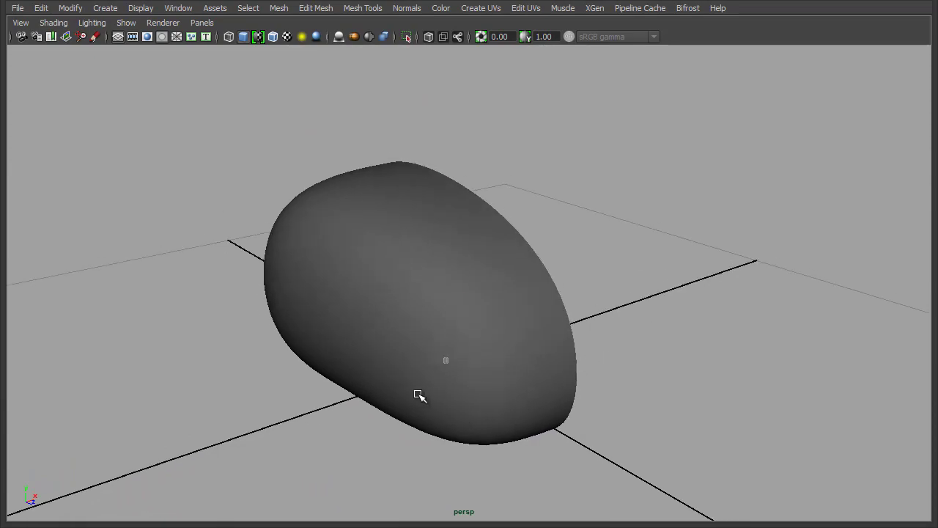
{"action": "left_click_drag", "start_coordinate": [387, 286], "coordinate": [437, 289], "text": "alt"}
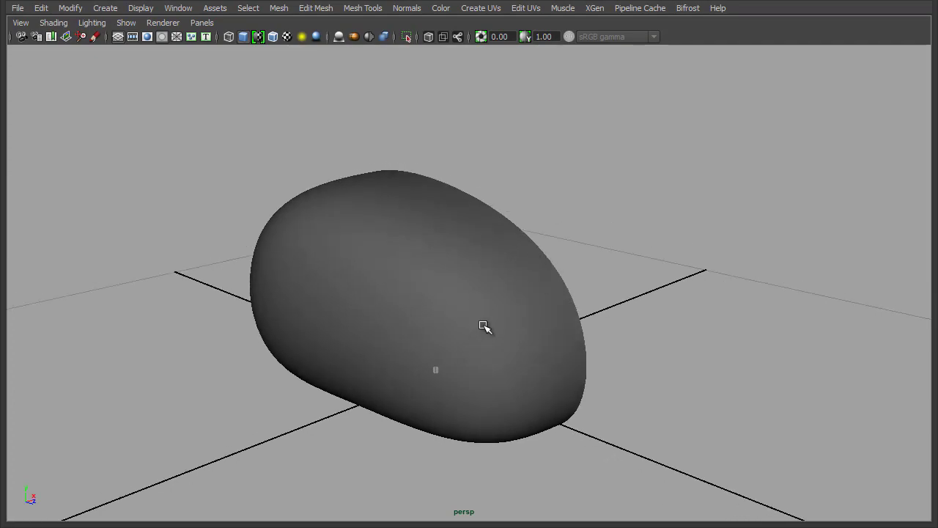
{"action": "left_click_drag", "start_coordinate": [501, 264], "coordinate": [412, 289], "text": "alt"}
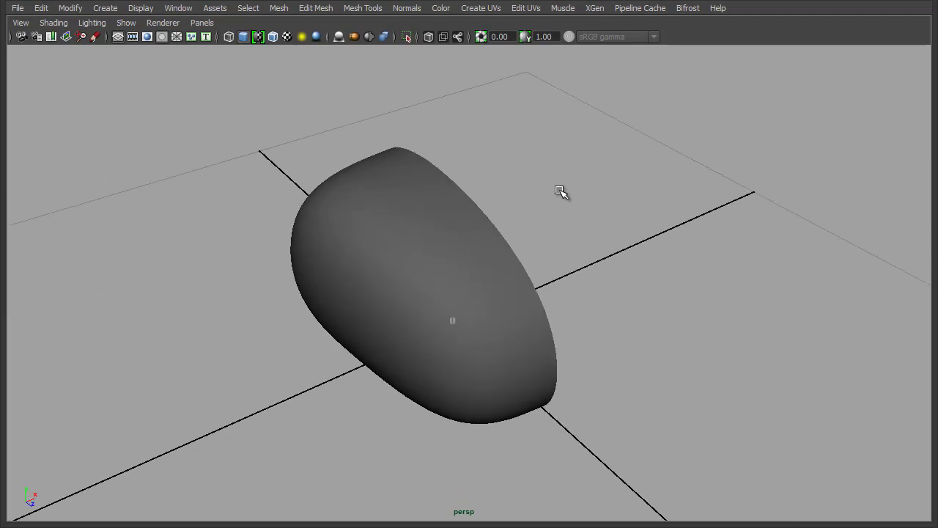
{"action": "key", "text": "ctrl+space"}
{"action": "mouse_move", "coordinate": [391, 273]}
{"action": "left_mouse_down", "text": "alt"}
{"action": "mouse_move", "coordinate": [466, 283]}
{"action": "mouse_move", "coordinate": [398, 266]}
{"action": "left_mouse_up", "text": "alt"}
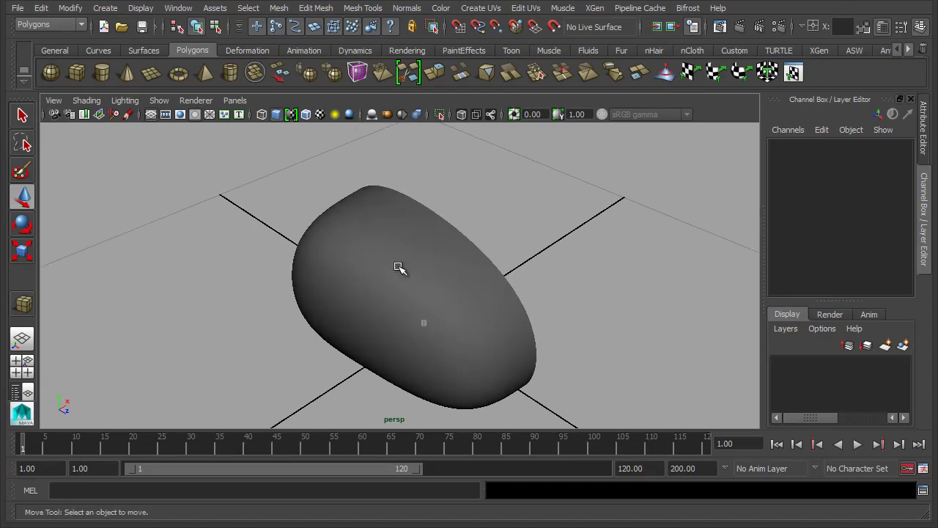
{"action": "left_click", "coordinate": [398, 266]}
{"action": "left_click_drag", "start_coordinate": [454, 237], "coordinate": [568, 285], "text": "alt"}
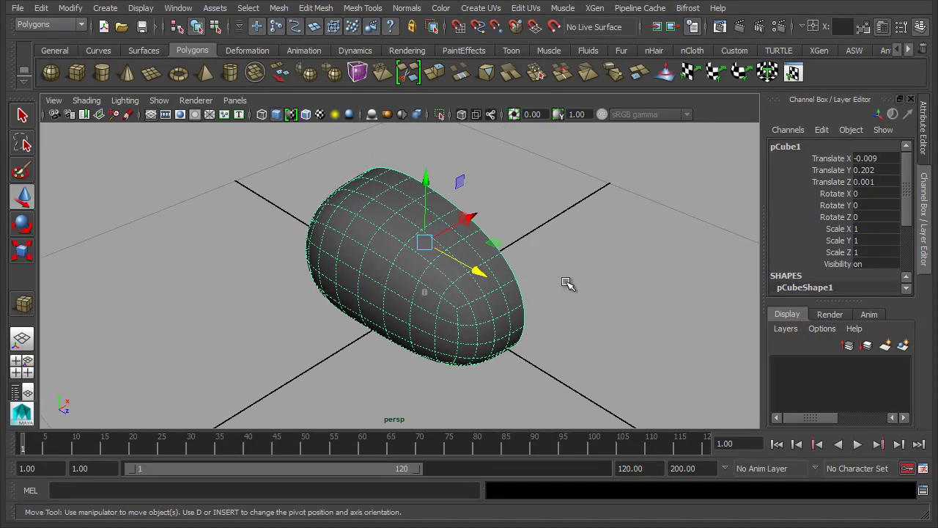
{"action": "left_click", "coordinate": [554, 28]}
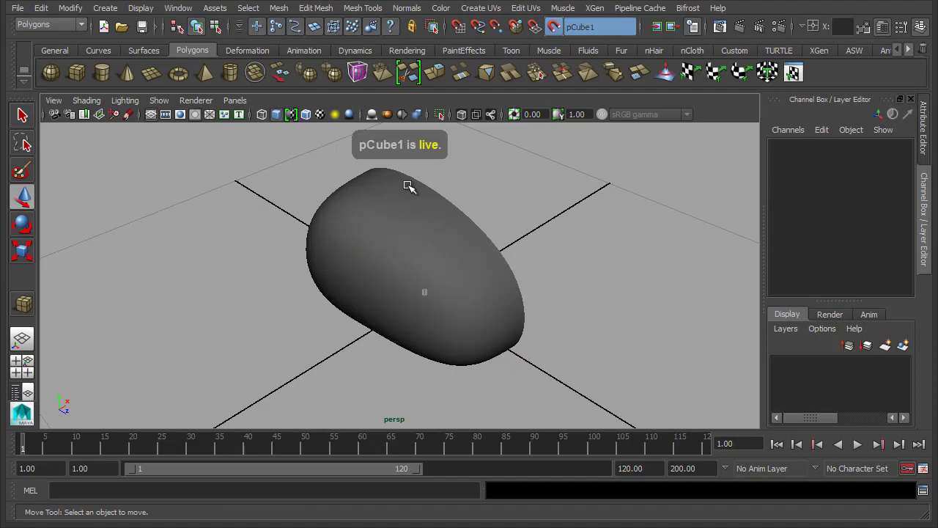
{"action": "left_click_drag", "start_coordinate": [496, 222], "coordinate": [275, 349]}
{"action": "left_click_drag", "start_coordinate": [297, 243], "coordinate": [407, 304]}
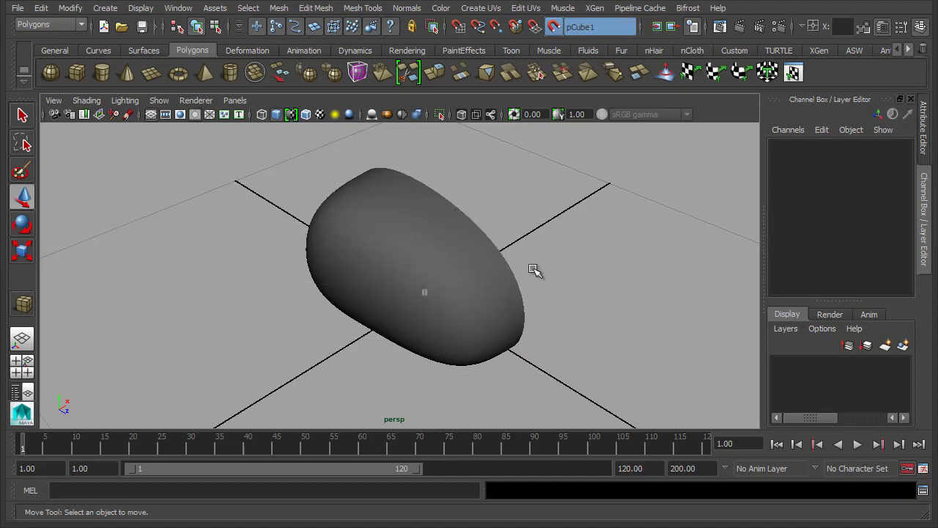
{"action": "left_click_drag", "start_coordinate": [479, 210], "coordinate": [503, 216], "text": "alt"}
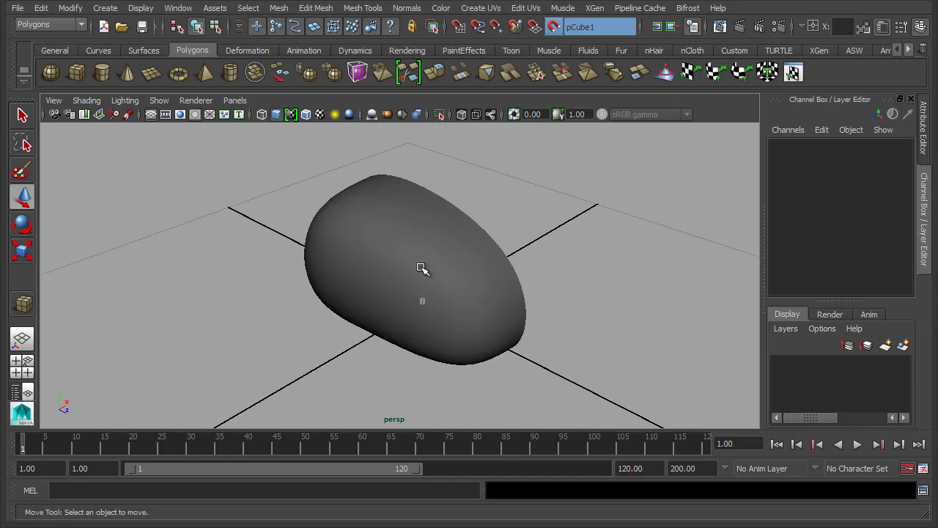
Switch to the full-screen view and activate the Quad Draw tool for working on the live surface
{"action": "key", "text": "ctrl+space"}
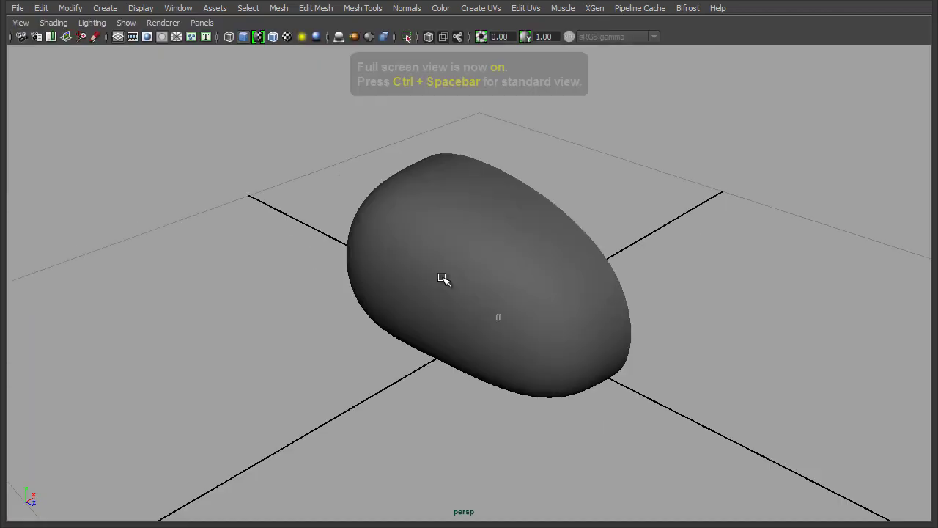
{"action": "left_click_drag", "start_coordinate": [607, 356], "coordinate": [538, 342], "text": "alt"}
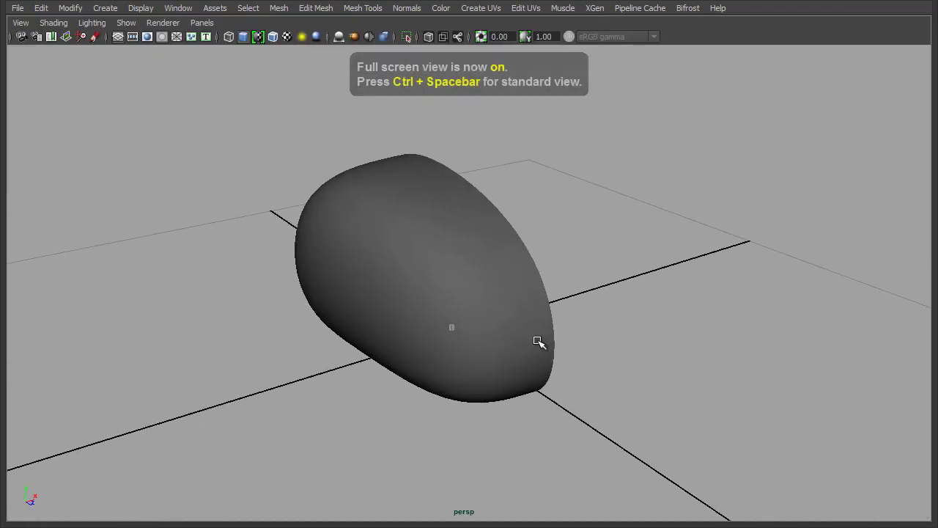
{"action": "key", "text": "w"}
{"action": "left_click", "coordinate": [445, 222]}
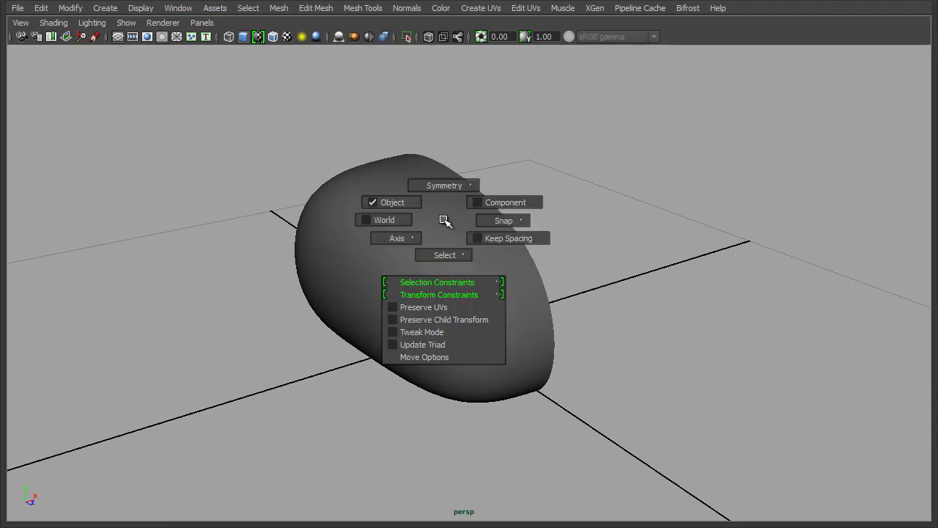
{"action": "right_click", "coordinate": [445, 222], "text": "shift"}
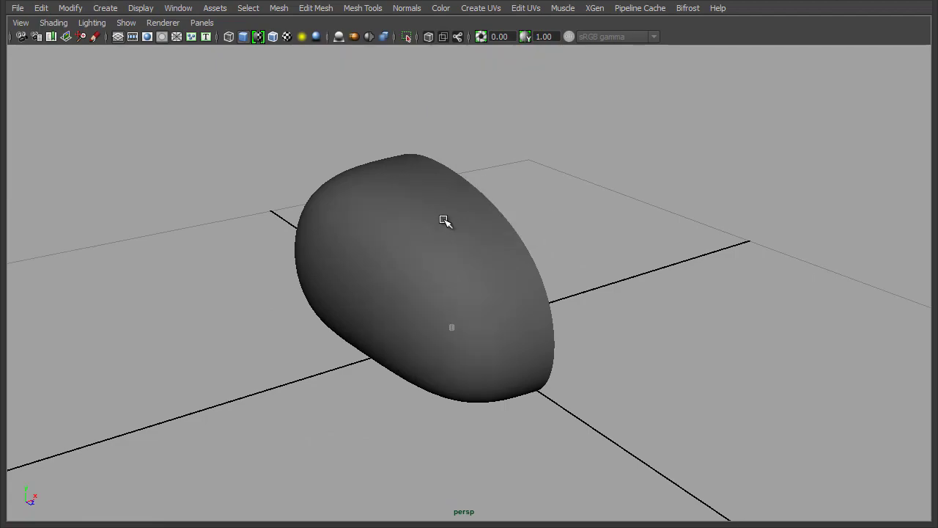
{"action": "right_click_drag", "start_coordinate": [445, 222], "coordinate": [445, 337], "text": "shift"}
{"action": "scroll", "coordinate": [618, 381], "scroll_direction": "up", "scroll_amount": 5}
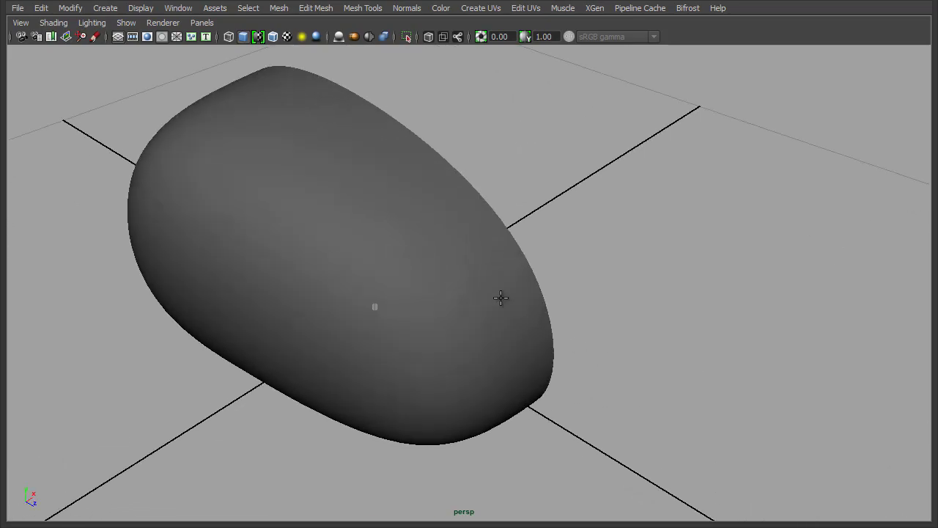
{"action": "scroll", "coordinate": [570, 386], "scroll_direction": "down", "scroll_amount": 3}
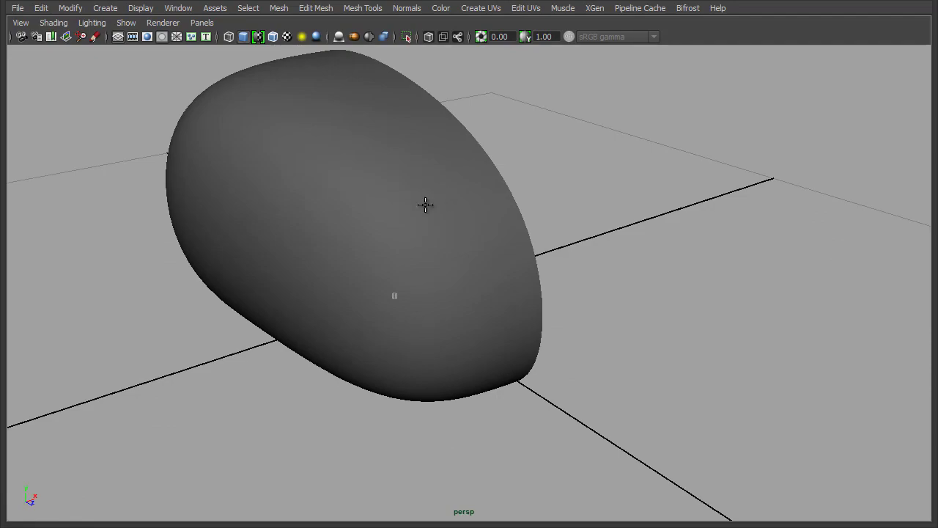
{"action": "left_click_drag", "start_coordinate": [502, 313], "coordinate": [577, 320], "text": "alt"}
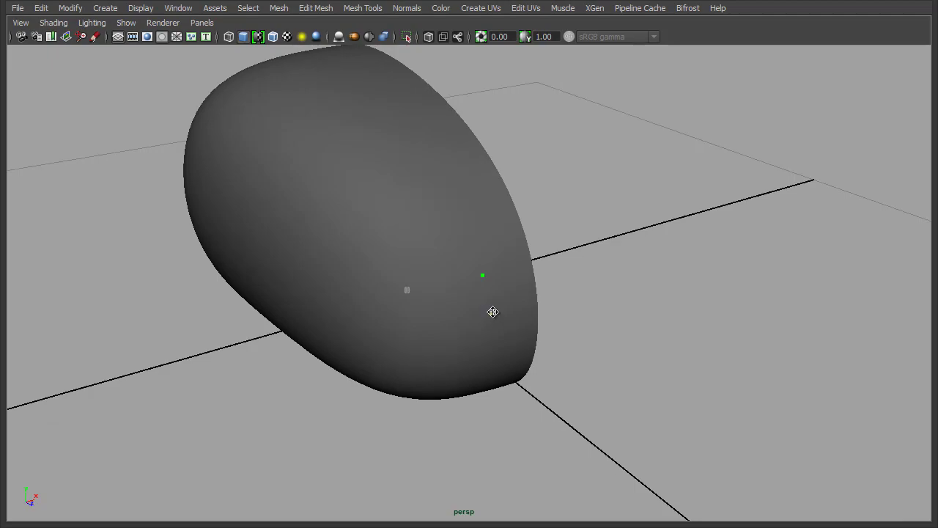
Place four points on the live surface and fill a quad, plus a second quad adjoining its edge
{"action": "left_click_drag", "start_coordinate": [612, 369], "coordinate": [624, 353], "text": "alt"}
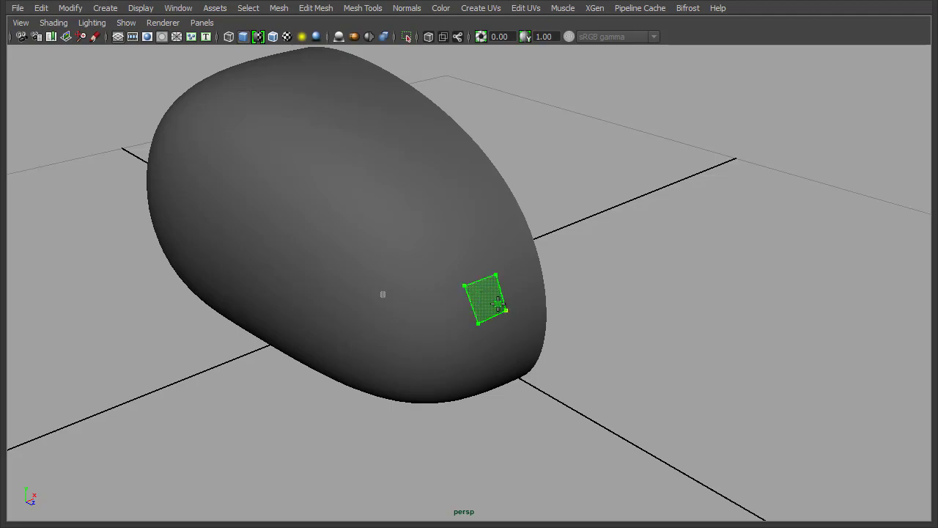
{"action": "left_click", "coordinate": [496, 300], "text": "ctrl"}
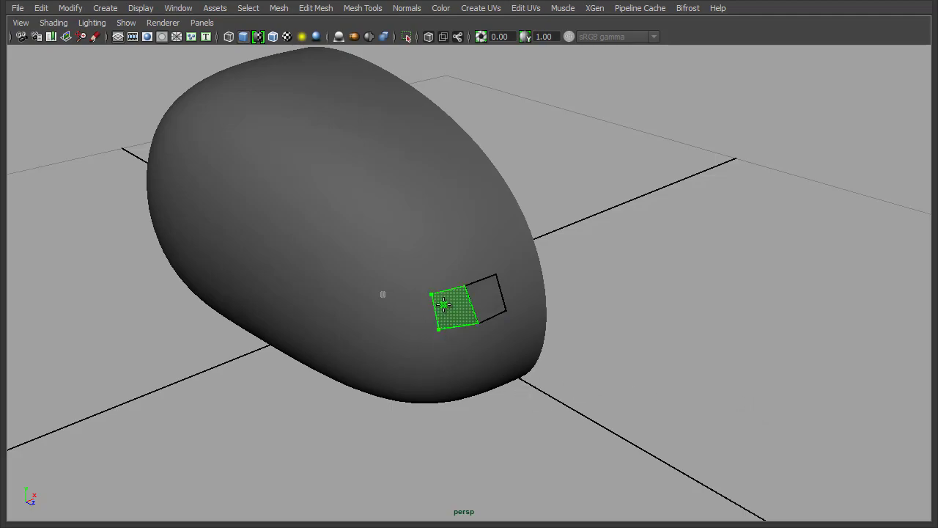
{"action": "left_click", "coordinate": [443, 304], "text": "shift"}
{"action": "mouse_move", "coordinate": [620, 357]}
{"action": "left_mouse_down", "text": "alt"}
{"action": "mouse_move", "coordinate": [647, 349]}
{"action": "mouse_move", "coordinate": [631, 346]}
{"action": "left_mouse_up", "text": "alt"}
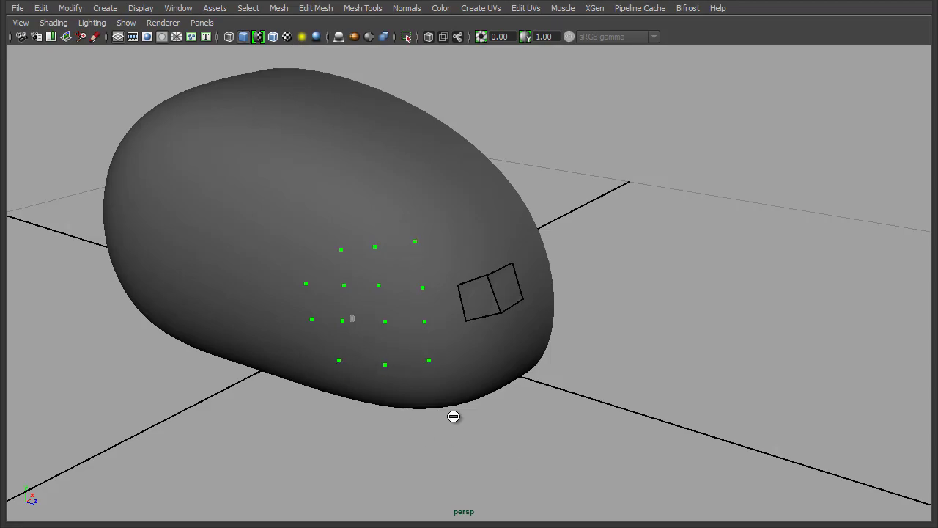
Fill quads between the grid of placed points and bridge them to the existing two-quad strip
{"action": "left_click", "coordinate": [421, 346], "text": "shift"}
{"action": "left_click", "coordinate": [409, 301], "text": "shift"}
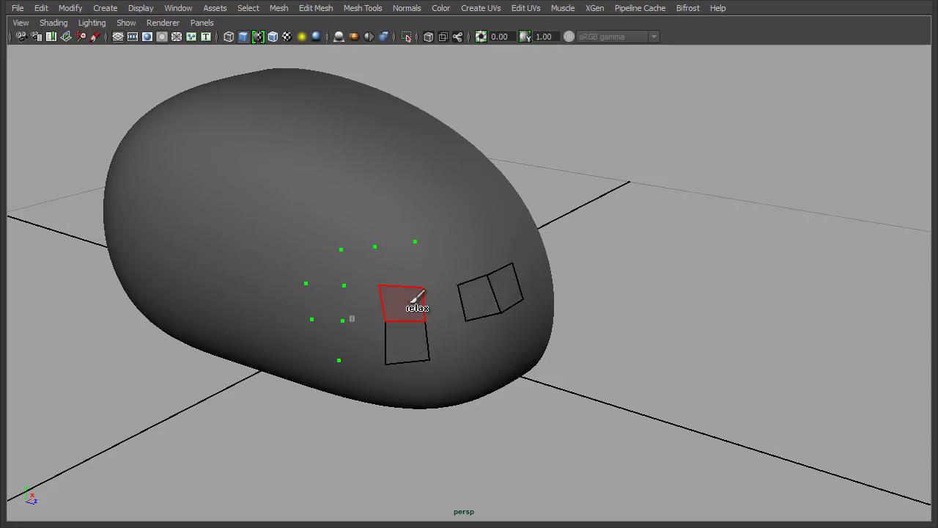
{"action": "left_click", "coordinate": [447, 304], "text": "shift"}
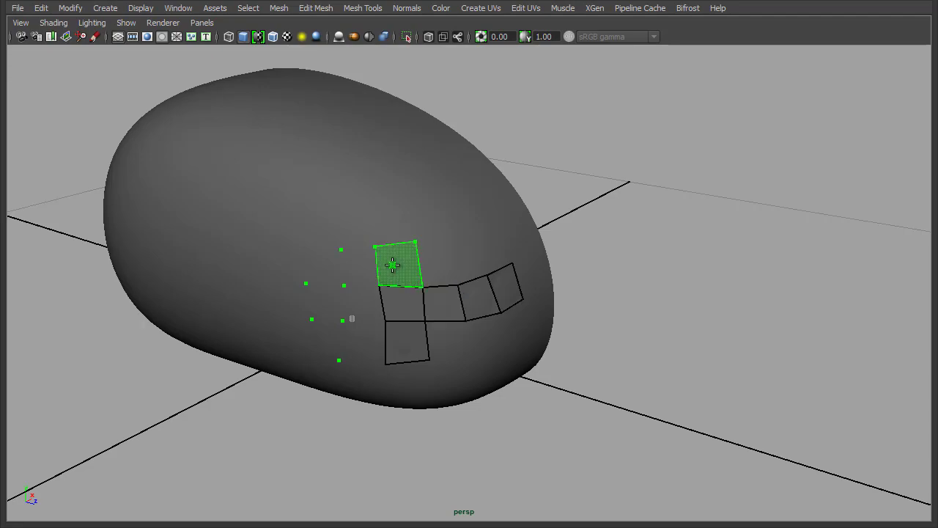
{"action": "left_click", "coordinate": [392, 265], "text": "shift"}
{"action": "left_click", "coordinate": [359, 265], "text": "shift"}
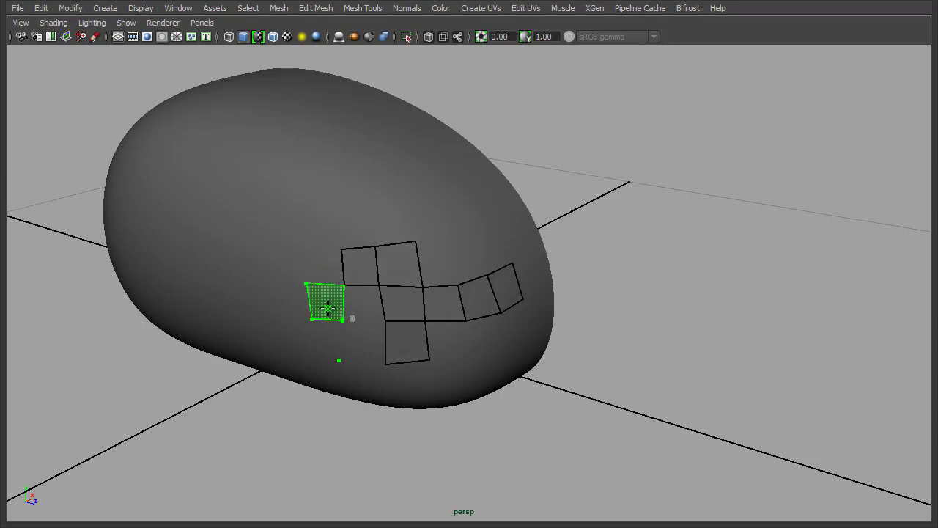
{"action": "left_click", "coordinate": [325, 300], "text": "shift"}
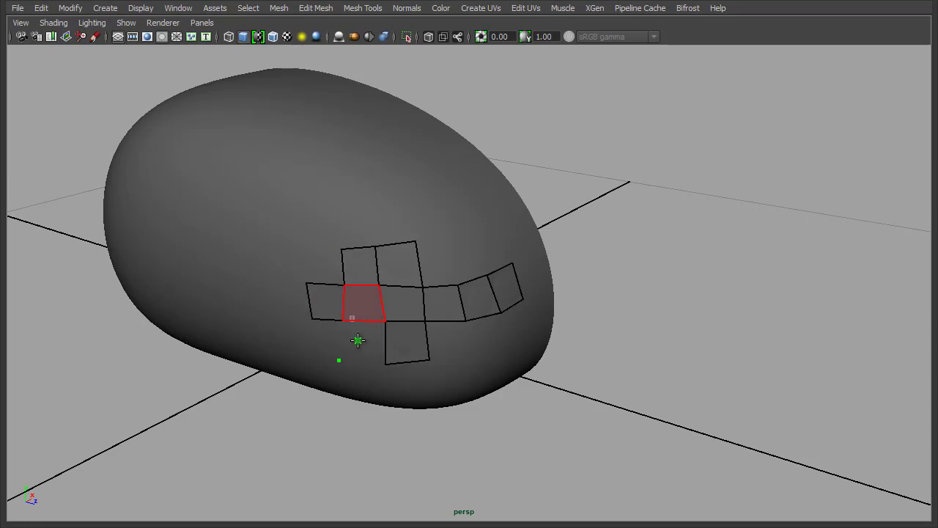
{"action": "left_click_drag", "start_coordinate": [457, 391], "coordinate": [605, 337], "text": "alt"}
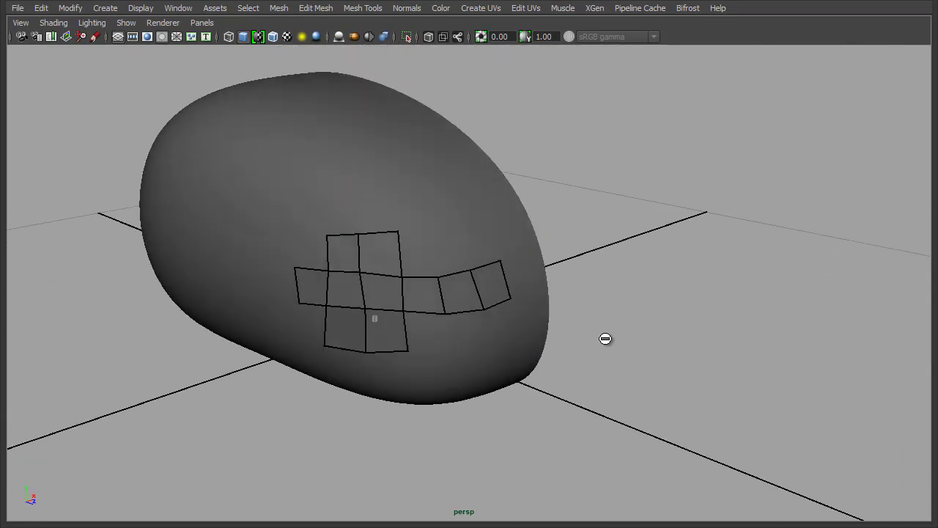
Relax the quads in the wide block of the patch to even out their spacing
{"action": "left_click_drag", "start_coordinate": [496, 380], "coordinate": [609, 351], "text": "alt"}
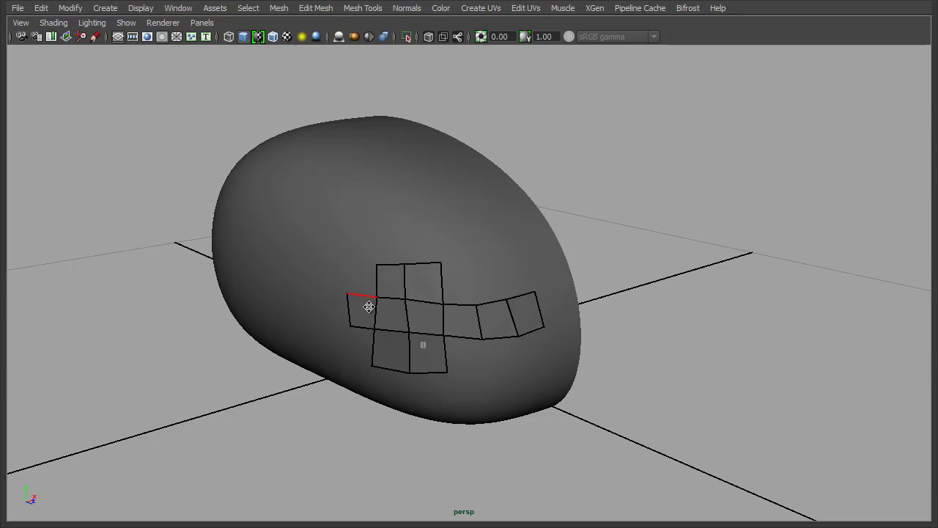
{"action": "left_click_drag", "start_coordinate": [369, 306], "coordinate": [462, 296], "text": "alt"}
{"action": "left_click_drag", "start_coordinate": [594, 326], "coordinate": [565, 358], "text": "alt"}
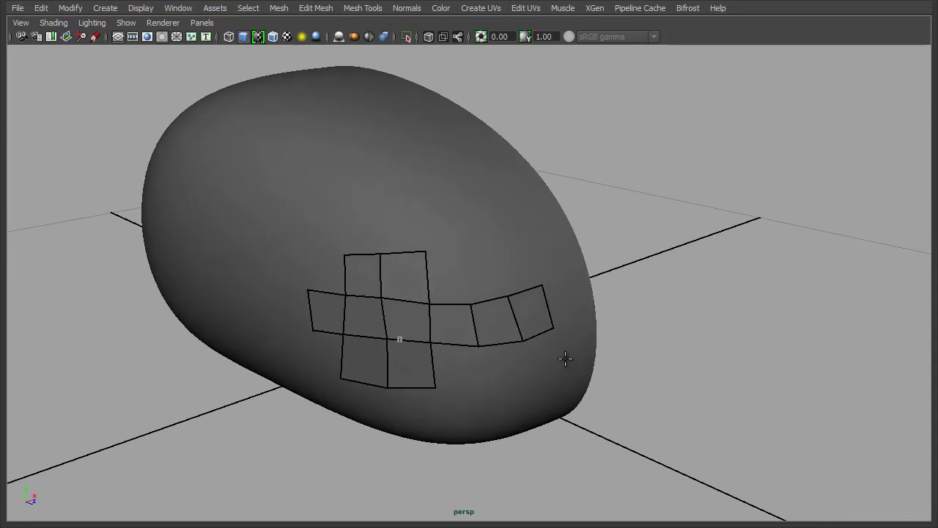
{"action": "mouse_move", "coordinate": [566, 355]}
{"action": "left_mouse_down", "text": "alt"}
{"action": "mouse_move", "coordinate": [414, 320]}
{"action": "mouse_move", "coordinate": [508, 323]}
{"action": "left_mouse_up", "text": "alt"}
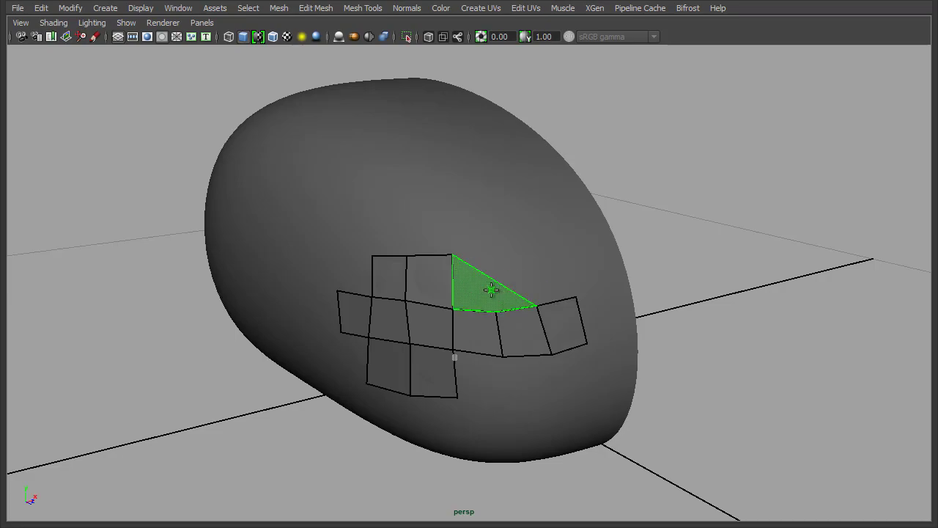
{"action": "left_click_drag", "start_coordinate": [735, 353], "coordinate": [750, 354], "text": "alt"}
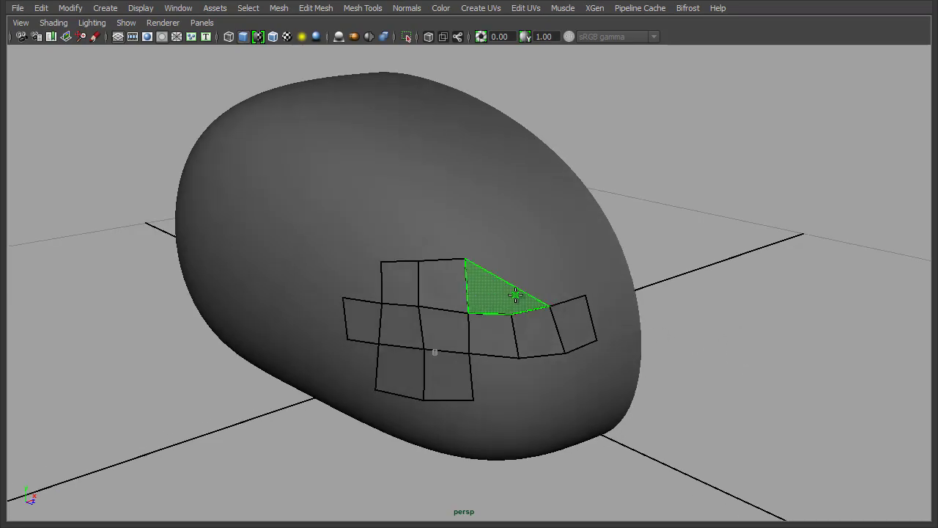
{"action": "left_click_drag", "start_coordinate": [673, 357], "coordinate": [696, 370], "text": "alt"}
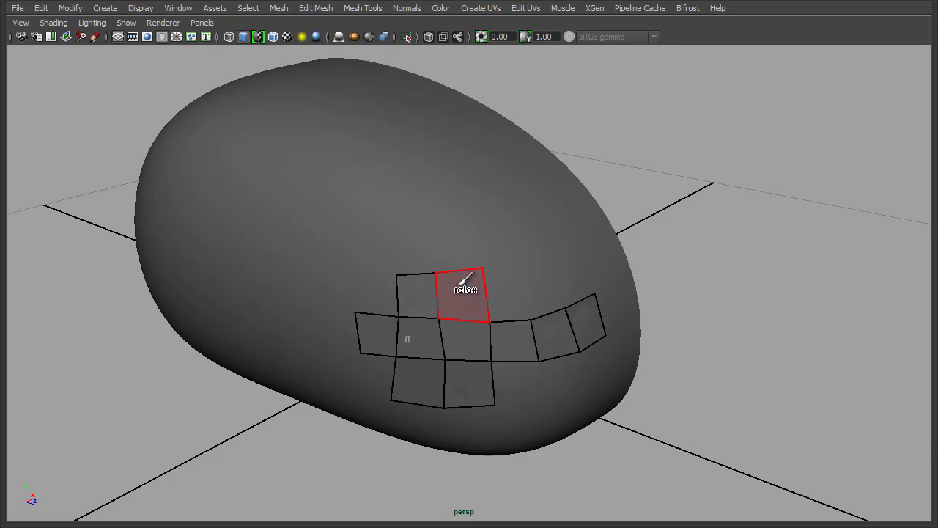
{"action": "mouse_move", "coordinate": [476, 272]}
{"action": "left_mouse_down", "text": "shift"}
{"action": "mouse_move", "coordinate": [404, 274]}
{"action": "mouse_move", "coordinate": [448, 298]}
{"action": "mouse_move", "coordinate": [448, 314]}
{"action": "mouse_move", "coordinate": [386, 324]}
{"action": "mouse_move", "coordinate": [434, 385]}
{"action": "mouse_move", "coordinate": [451, 379]}
{"action": "mouse_move", "coordinate": [408, 377]}
{"action": "mouse_move", "coordinate": [457, 382]}
{"action": "mouse_move", "coordinate": [517, 329]}
{"action": "mouse_move", "coordinate": [536, 353]}
{"action": "left_mouse_up", "text": "shift"}
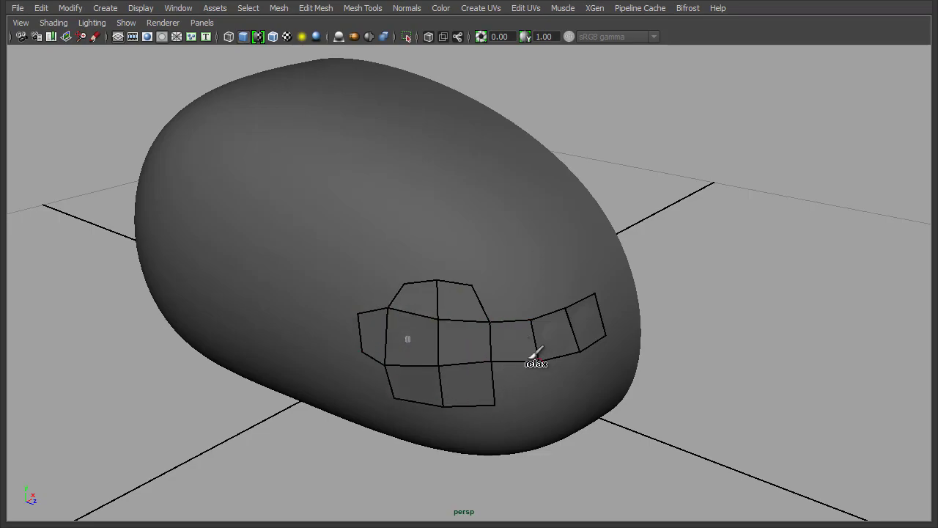
Try relaxing the vertices along the free end of the quad strip, and undo the attempt
{"action": "left_click_drag", "start_coordinate": [601, 391], "coordinate": [711, 354], "text": "alt"}
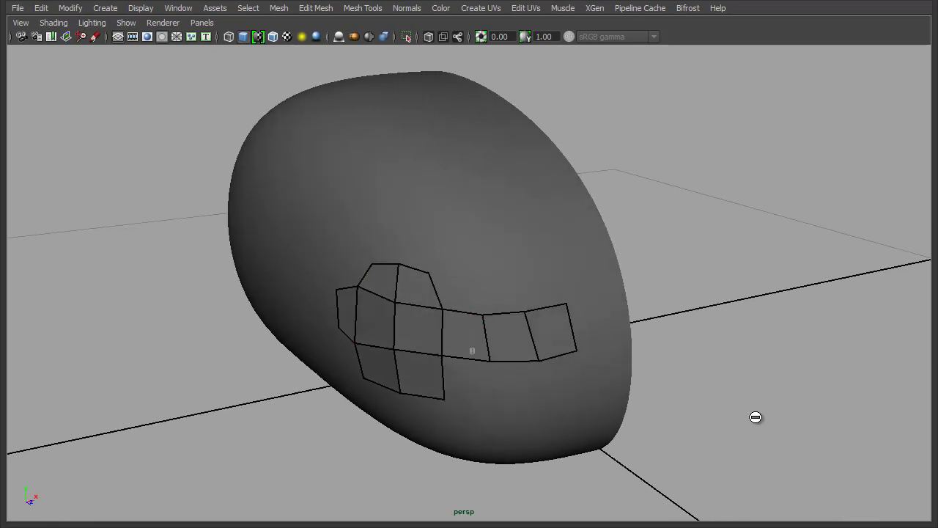
{"action": "left_click_drag", "start_coordinate": [755, 417], "coordinate": [720, 409], "text": "alt"}
{"action": "mouse_move", "coordinate": [499, 318]}
{"action": "left_mouse_down", "text": "shift"}
{"action": "mouse_move", "coordinate": [447, 344]}
{"action": "mouse_move", "coordinate": [482, 324]}
{"action": "mouse_move", "coordinate": [524, 330]}
{"action": "mouse_move", "coordinate": [540, 310]}
{"action": "left_mouse_up", "text": "shift"}
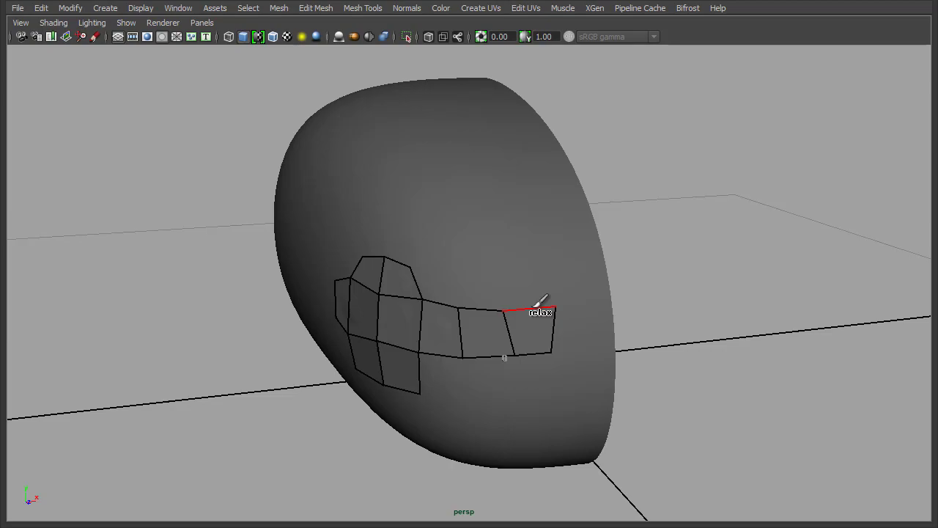
{"action": "right_click", "coordinate": [534, 307], "text": "shift"}
{"action": "key", "text": "ctrl+z"}
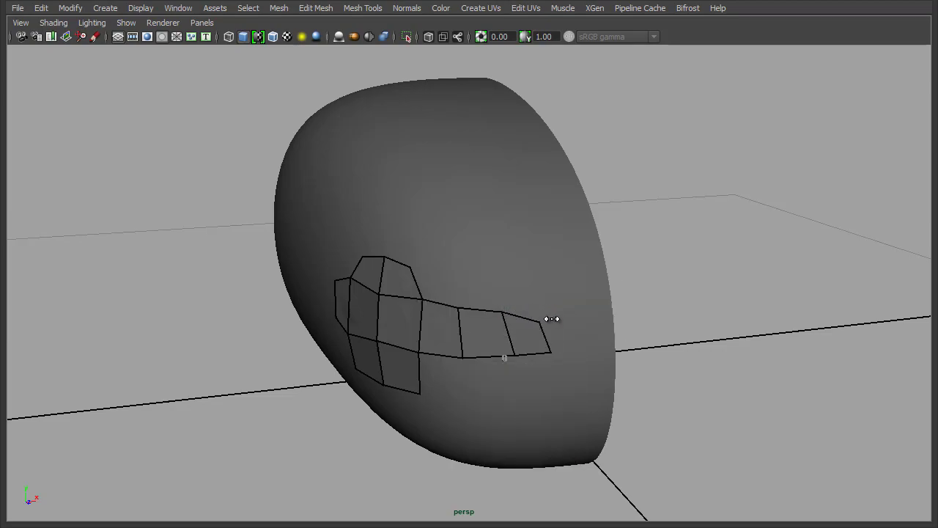
{"action": "key", "text": "ctrl+z"}
{"action": "key", "text": "ctrl+z"}
Relax the corner vertices and border at the free end of the quad strip
{"action": "left_click_drag", "start_coordinate": [648, 362], "coordinate": [692, 362], "text": "alt"}
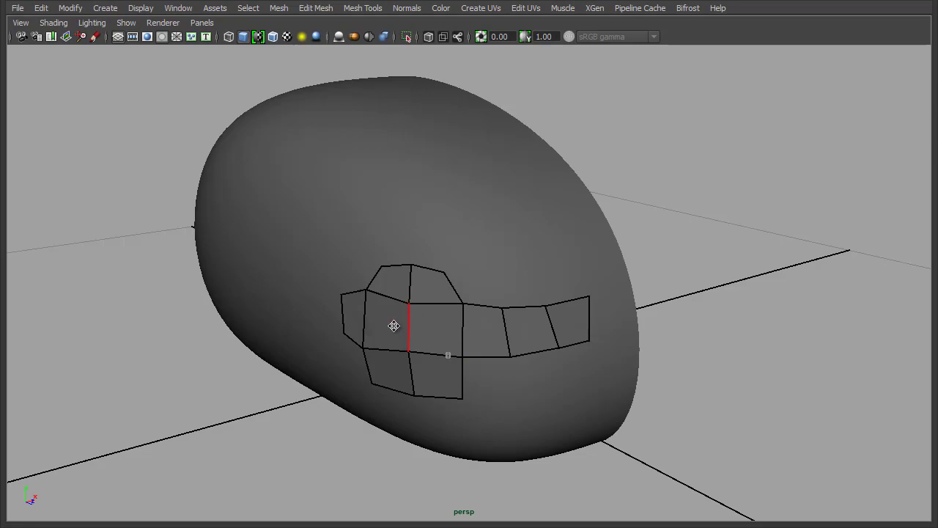
{"action": "left_click_drag", "start_coordinate": [394, 324], "coordinate": [362, 314], "text": "alt"}
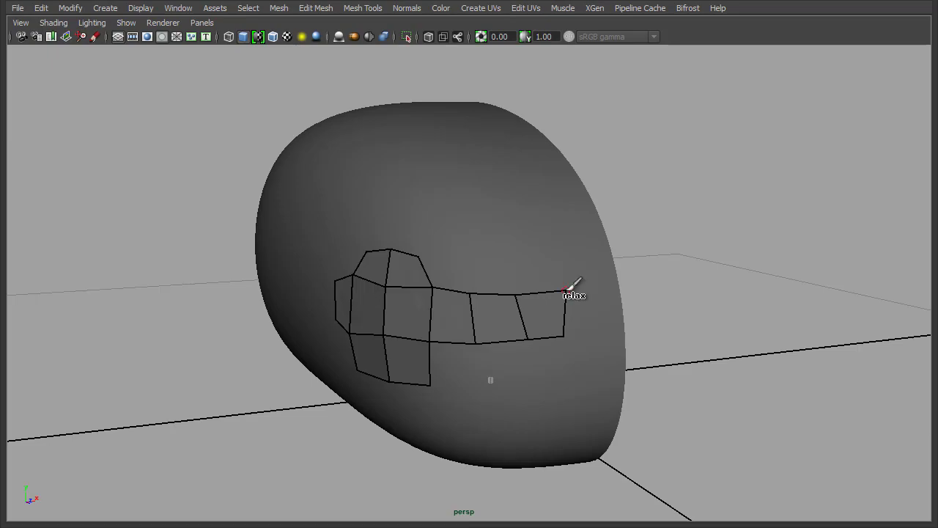
{"action": "mouse_move", "coordinate": [555, 291]}
{"action": "left_mouse_down", "text": "shift"}
{"action": "mouse_move", "coordinate": [583, 294]}
{"action": "mouse_move", "coordinate": [570, 298]}
{"action": "left_mouse_up", "text": "shift"}
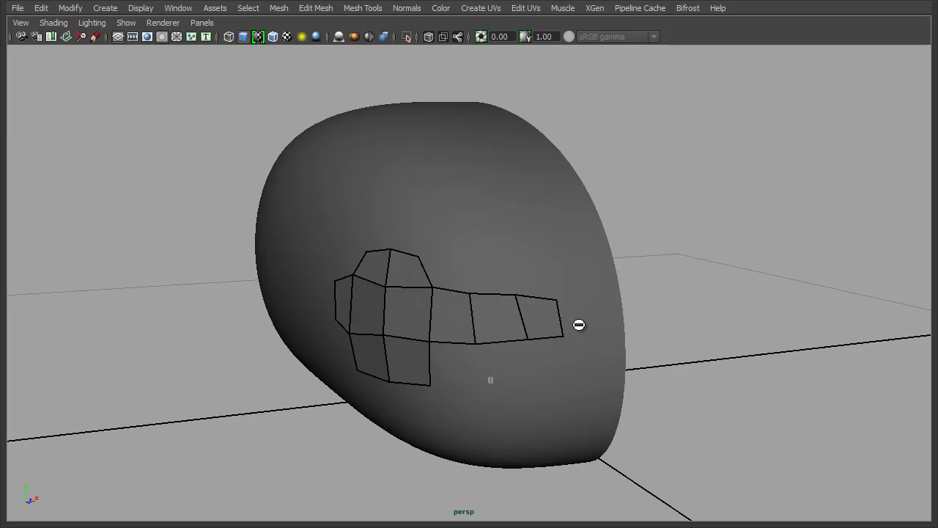
{"action": "mouse_move", "coordinate": [563, 323]}
{"action": "left_mouse_down", "text": "shift"}
{"action": "mouse_move", "coordinate": [595, 322]}
{"action": "mouse_move", "coordinate": [507, 314]}
{"action": "left_mouse_up", "text": "shift"}
{"action": "left_click_drag", "start_coordinate": [723, 367], "coordinate": [645, 356], "text": "alt"}
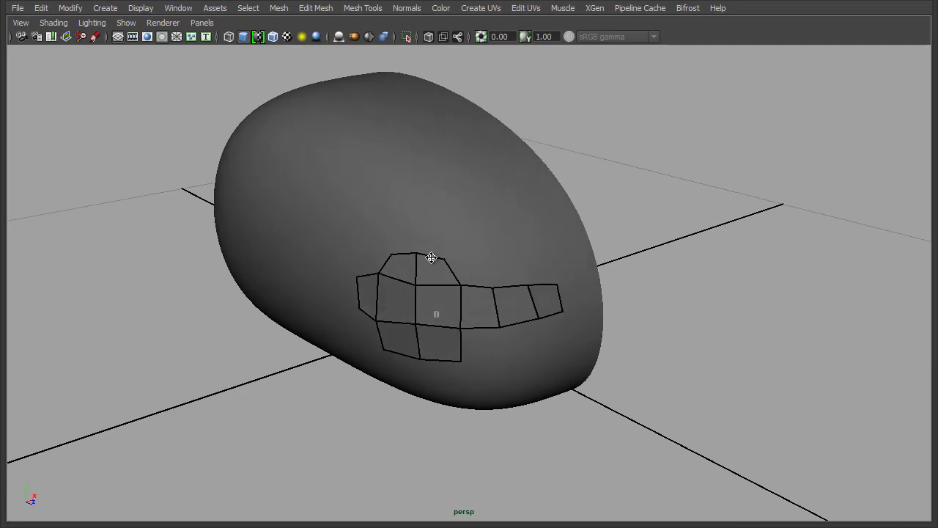
{"action": "left_click_drag", "start_coordinate": [484, 231], "coordinate": [473, 269], "text": "alt"}
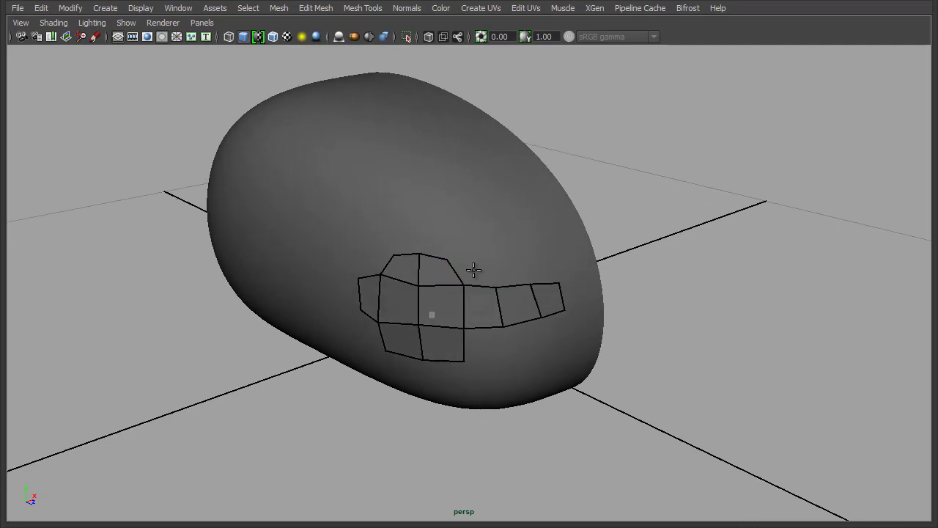
Leave Quad Draw, select the drawn patch in object mode and delete it
{"action": "key", "text": "w"}
{"action": "left_click", "coordinate": [446, 302]}
{"action": "right_click_drag", "start_coordinate": [449, 304], "coordinate": [509, 284]}
{"action": "left_click", "coordinate": [722, 294]}
{"action": "left_click", "coordinate": [452, 294]}
{"action": "left_click_drag", "start_coordinate": [452, 294], "coordinate": [531, 343], "text": "alt"}
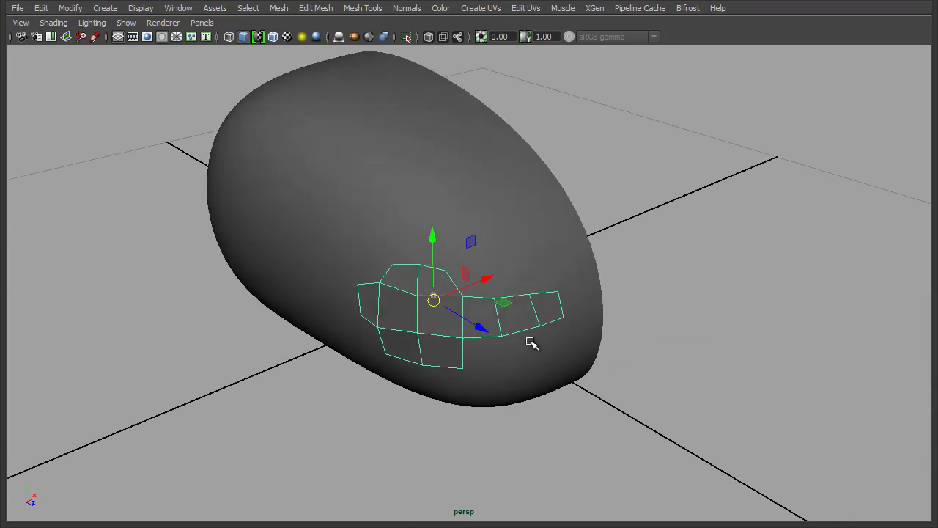
{"action": "key", "text": "Delete"}
{"action": "left_click_drag", "start_coordinate": [666, 351], "coordinate": [515, 301], "text": "alt"}
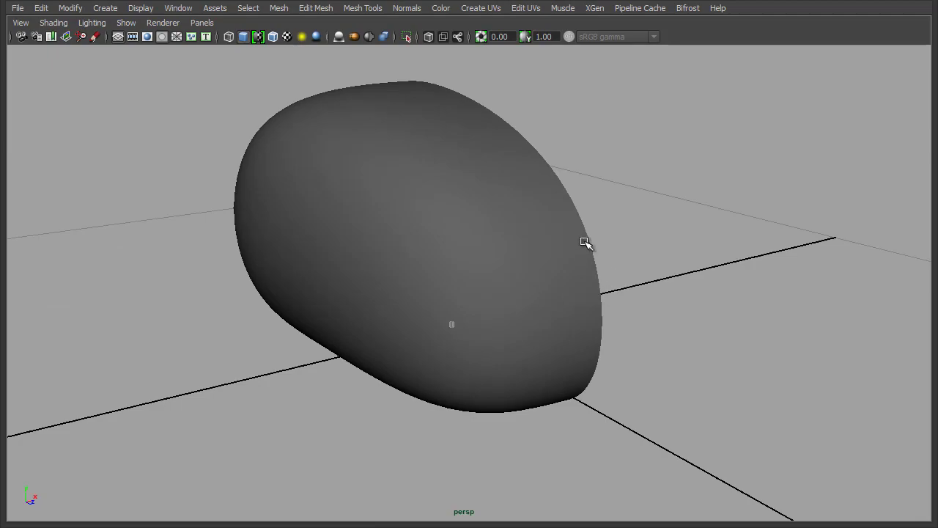
Reactivate Quad Draw and lay a continuous winding strip of quads across the front end of the live surface
{"action": "left_click_drag", "start_coordinate": [582, 241], "coordinate": [557, 259], "text": "alt"}
{"action": "right_click_drag", "start_coordinate": [522, 225], "coordinate": [505, 340], "text": "shift"}
{"action": "mouse_move", "coordinate": [526, 446]}
{"action": "left_mouse_down", "text": "alt"}
{"action": "mouse_move", "coordinate": [635, 432]}
{"action": "mouse_move", "coordinate": [628, 393]}
{"action": "mouse_move", "coordinate": [626, 418]}
{"action": "mouse_move", "coordinate": [613, 410]}
{"action": "mouse_move", "coordinate": [652, 362]}
{"action": "mouse_move", "coordinate": [654, 371]}
{"action": "left_mouse_up", "text": "alt"}
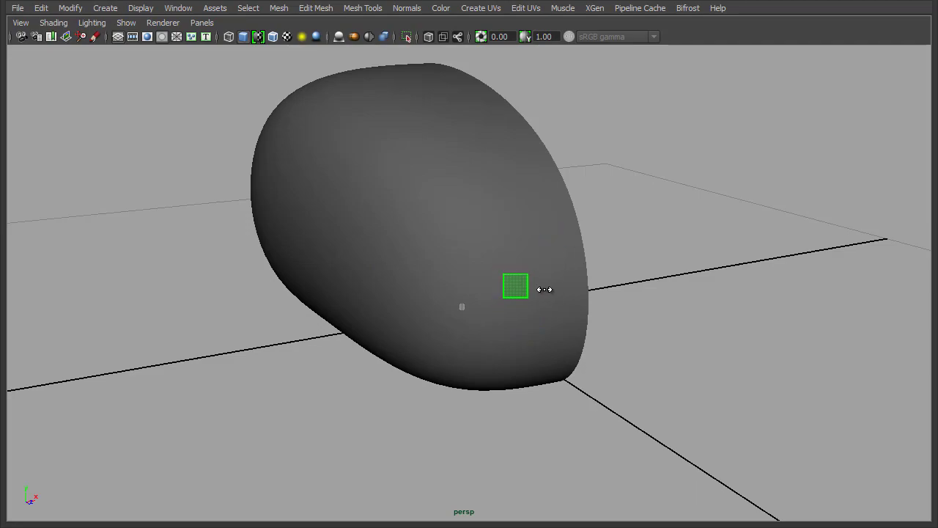
{"action": "left_click_drag", "start_coordinate": [655, 383], "coordinate": [636, 353], "text": "alt"}
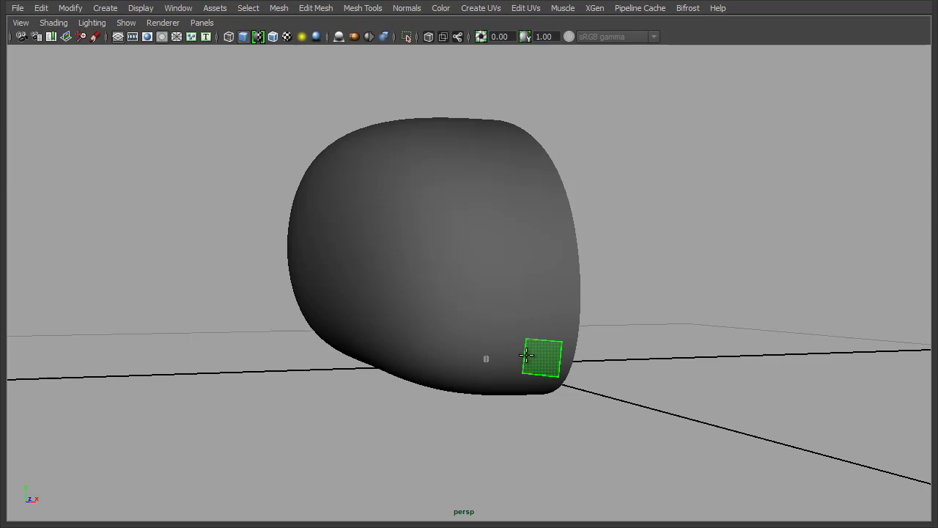
{"action": "mouse_move", "coordinate": [526, 355]}
{"action": "left_mouse_down"}
{"action": "mouse_move", "coordinate": [440, 348]}
{"action": "mouse_move", "coordinate": [400, 311]}
{"action": "mouse_move", "coordinate": [442, 284]}
{"action": "left_mouse_up"}
{"action": "mouse_move", "coordinate": [559, 235]}
{"action": "left_mouse_down"}
{"action": "mouse_move", "coordinate": [494, 212]}
{"action": "mouse_move", "coordinate": [407, 218]}
{"action": "left_mouse_up"}
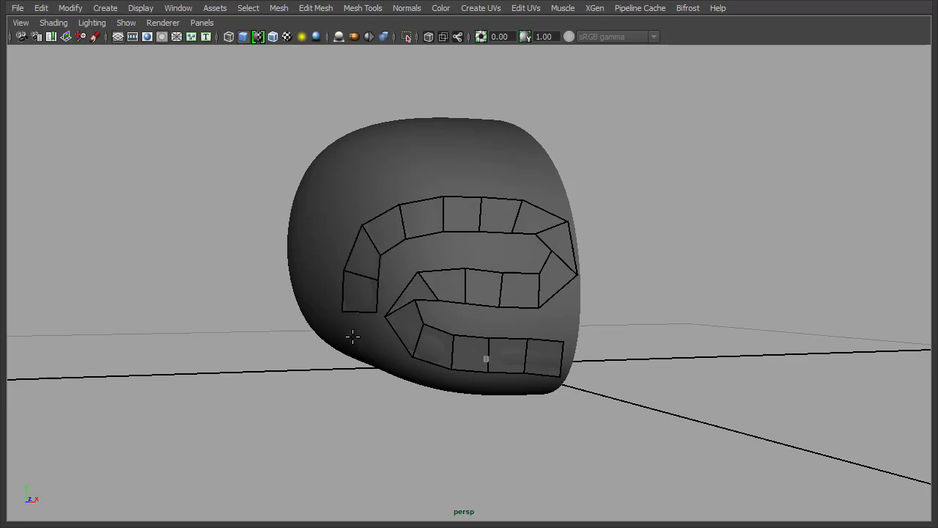
Lay a second winding strip of quads over the upper side of the live surface, above the first strip
{"action": "left_click_drag", "start_coordinate": [288, 408], "coordinate": [369, 424], "text": "alt"}
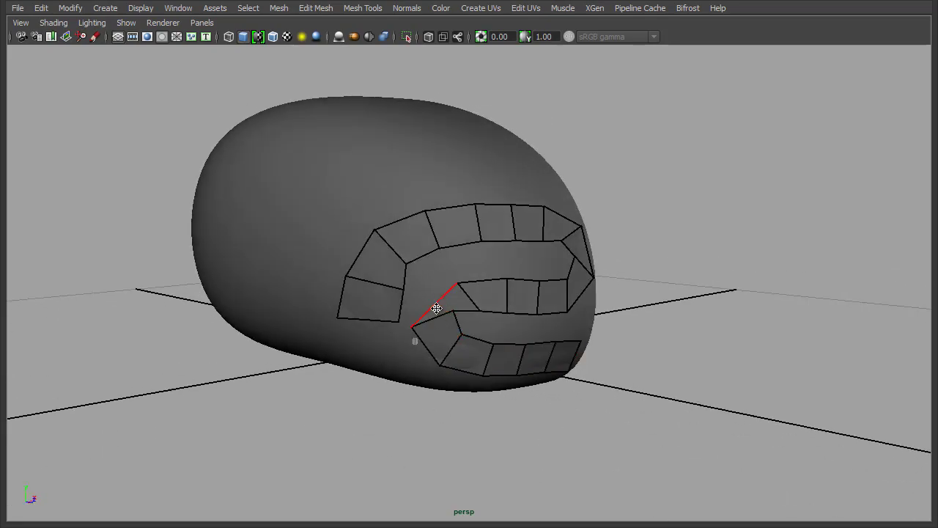
{"action": "left_click_drag", "start_coordinate": [452, 466], "coordinate": [616, 394], "text": "alt"}
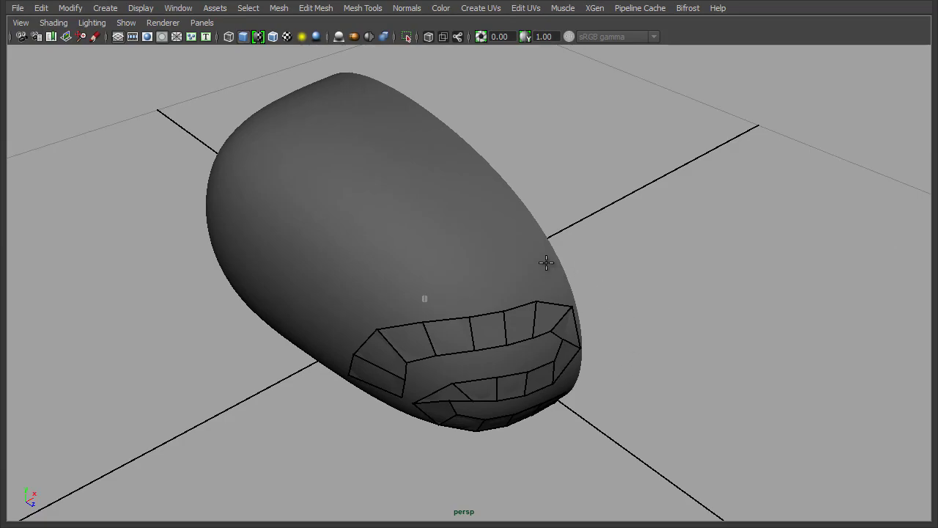
{"action": "key", "text": "Tab"}
{"action": "left_click_drag", "start_coordinate": [543, 258], "coordinate": [505, 269]}
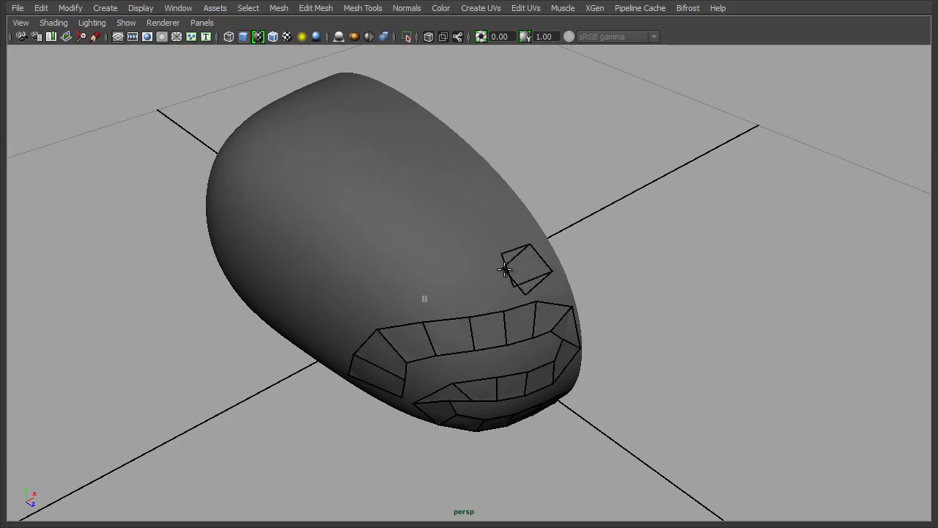
{"action": "left_click", "coordinate": [447, 283], "text": "shift"}
{"action": "mouse_move", "coordinate": [408, 288]}
{"action": "left_mouse_down"}
{"action": "mouse_move", "coordinate": [347, 285]}
{"action": "mouse_move", "coordinate": [367, 236]}
{"action": "mouse_move", "coordinate": [459, 226]}
{"action": "mouse_move", "coordinate": [474, 192]}
{"action": "mouse_move", "coordinate": [394, 170]}
{"action": "left_mouse_up"}
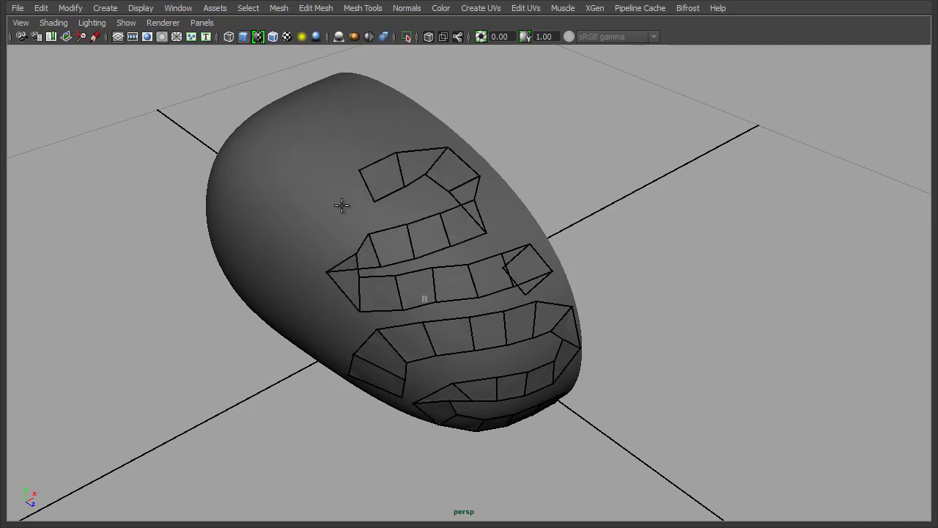
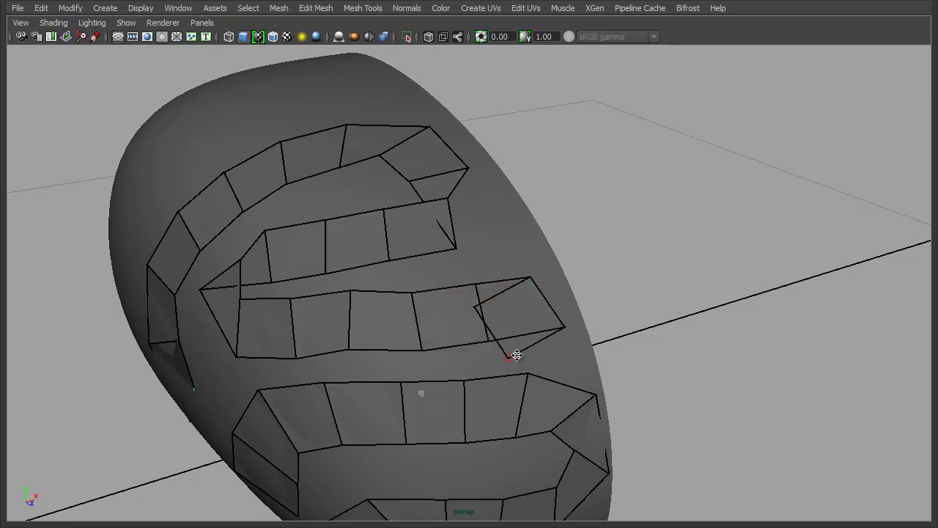
Weld the overlapping vertices at the upper strip's starting quad and pull the pinched vertex at its bend outward
{"action": "left_click_drag", "start_coordinate": [507, 357], "coordinate": [564, 326]}
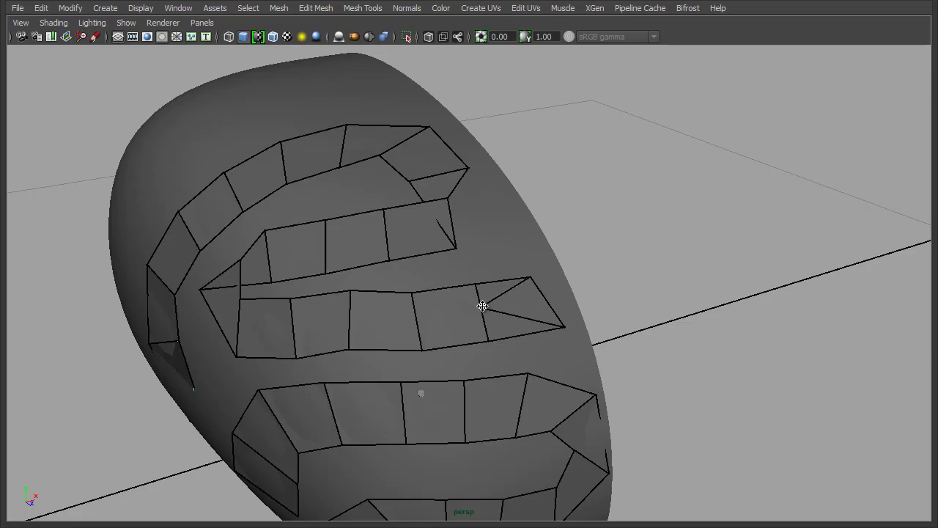
{"action": "key", "text": "ctrl+z"}
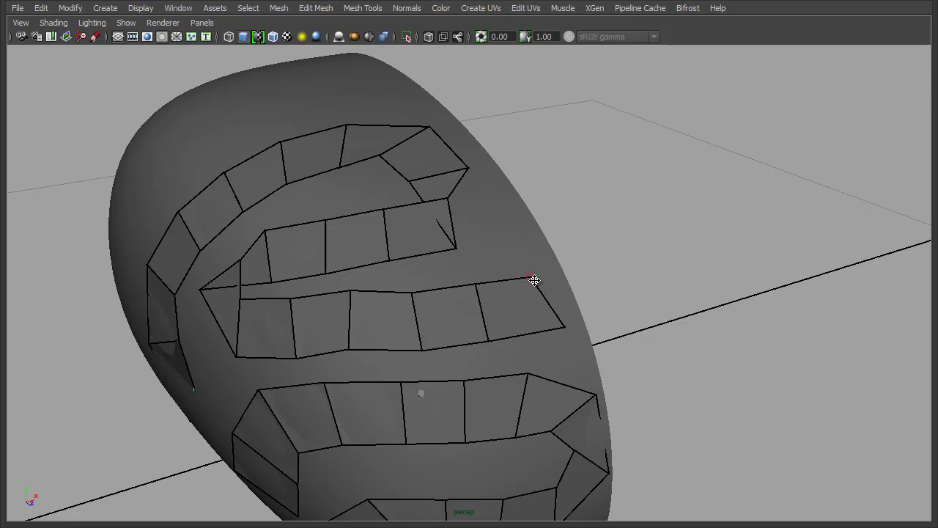
{"action": "left_click_drag", "start_coordinate": [653, 384], "coordinate": [670, 301], "text": "alt"}
{"action": "left_click_drag", "start_coordinate": [474, 188], "coordinate": [521, 197]}
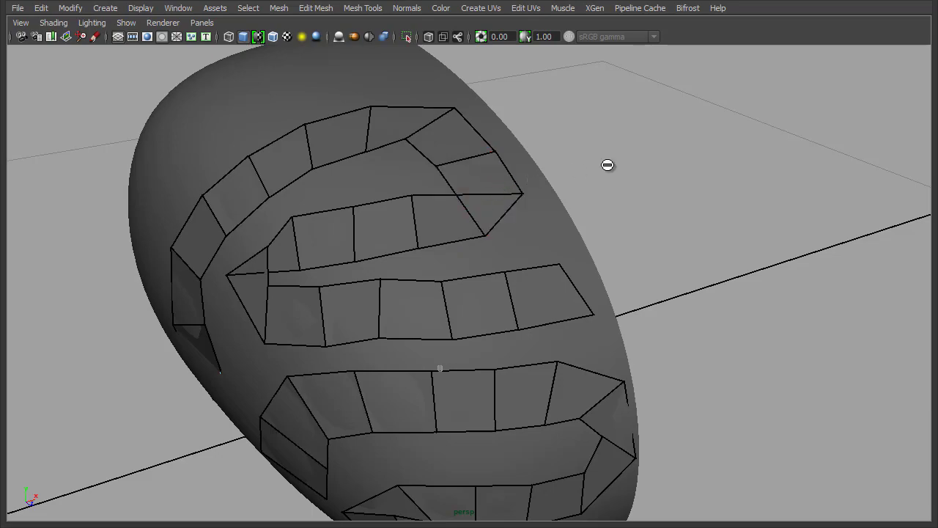
Delete the crossed quad at the upper strip's outer bend and weld the neighbouring vertices to close the turn
{"action": "left_click", "coordinate": [514, 208]}
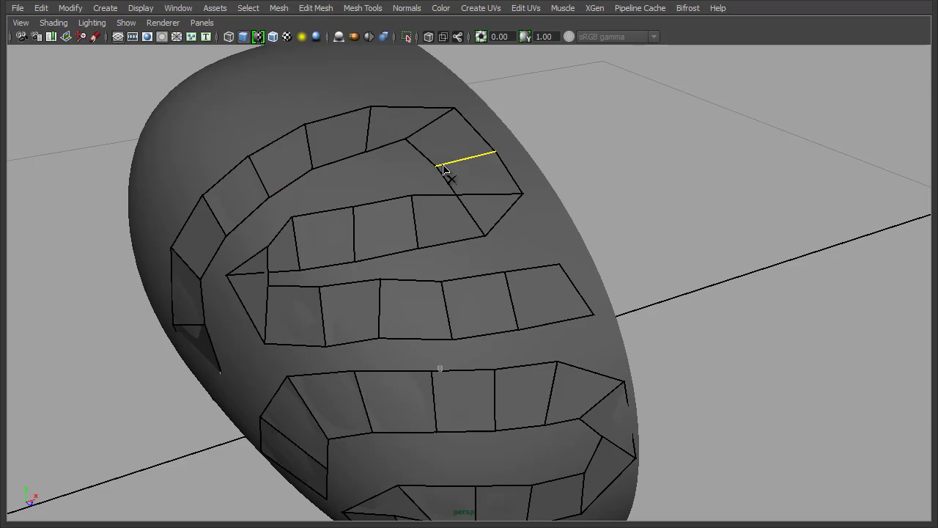
{"action": "left_click", "coordinate": [472, 219], "text": "ctrl+shift"}
{"action": "left_click_drag", "start_coordinate": [488, 236], "coordinate": [413, 196]}
{"action": "left_click_drag", "start_coordinate": [421, 248], "coordinate": [484, 222]}
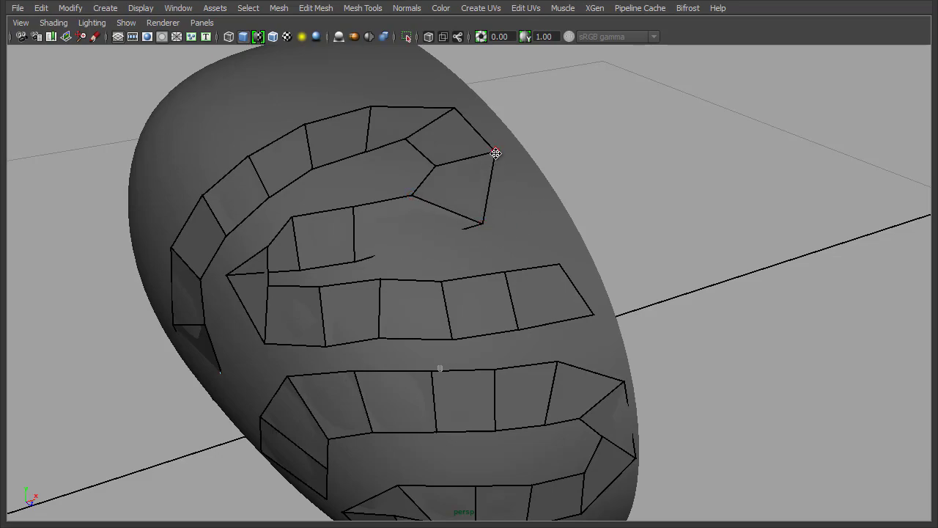
Reposition the outer bend's corner vertices and relax the upper strip's returning leg
{"action": "left_click_drag", "start_coordinate": [496, 153], "coordinate": [511, 163]}
{"action": "left_click_drag", "start_coordinate": [432, 166], "coordinate": [441, 169]}
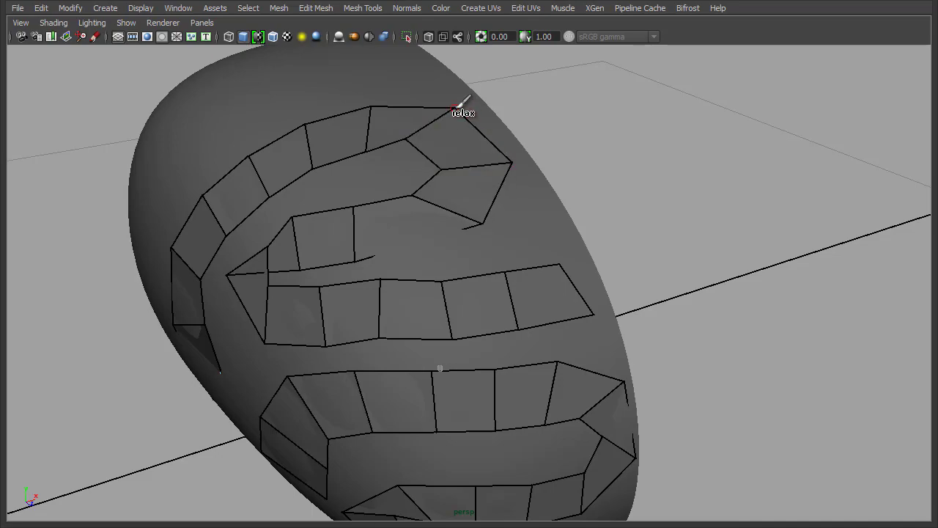
{"action": "mouse_move", "coordinate": [410, 213]}
{"action": "left_mouse_down", "text": "shift"}
{"action": "mouse_move", "coordinate": [492, 203]}
{"action": "mouse_move", "coordinate": [447, 192]}
{"action": "mouse_move", "coordinate": [342, 224]}
{"action": "mouse_move", "coordinate": [266, 285]}
{"action": "left_mouse_up", "text": "shift"}
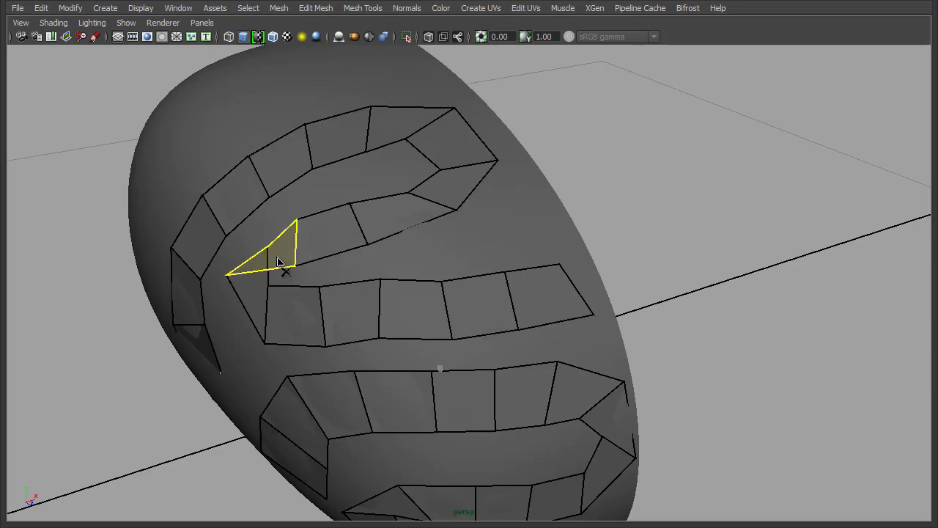
Delete the twisted quad at the upper strip's inner bend and weld its loose vertices to rejoin the two legs
{"action": "left_click", "coordinate": [281, 262]}
{"action": "key", "text": "Delete"}
{"action": "left_click_drag", "start_coordinate": [465, 292], "coordinate": [781, 237], "text": "alt"}
{"action": "left_click_drag", "start_coordinate": [383, 239], "coordinate": [414, 246]}
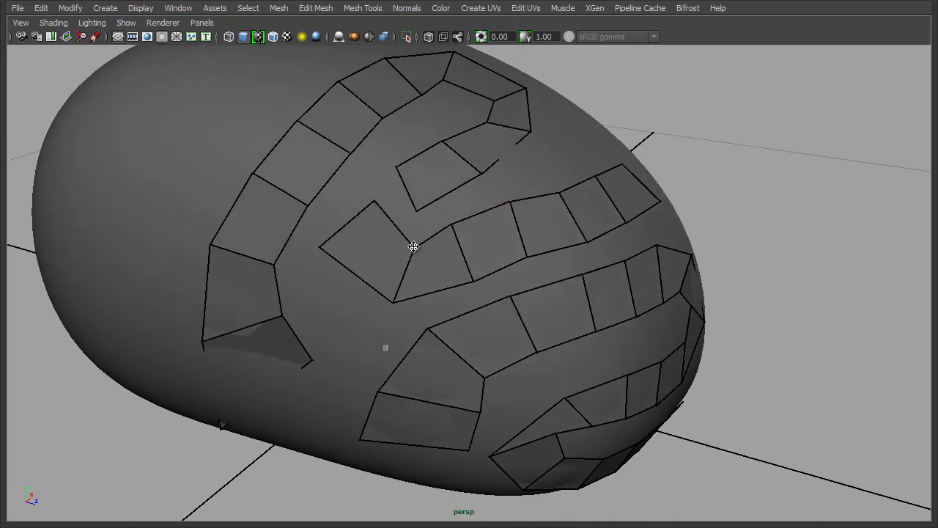
{"action": "left_click_drag", "start_coordinate": [413, 207], "coordinate": [377, 204]}
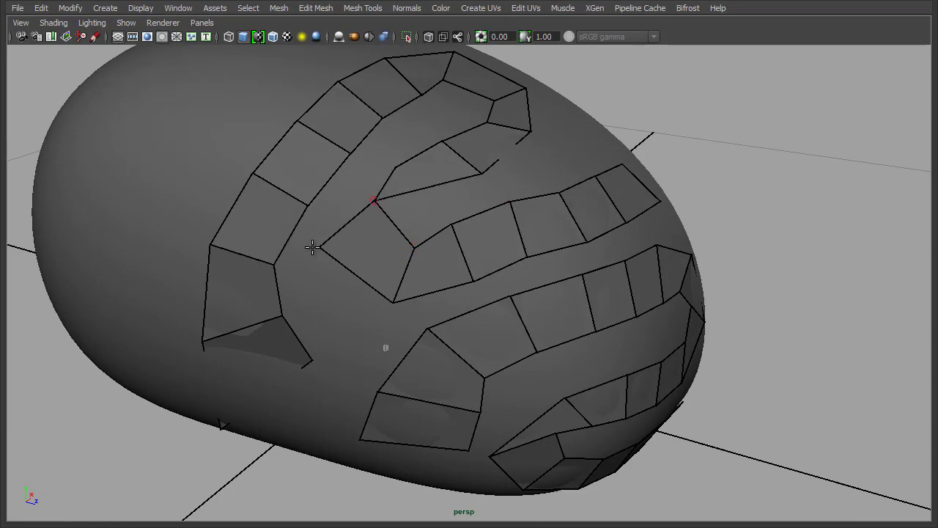
{"action": "left_click_drag", "start_coordinate": [318, 247], "coordinate": [409, 216]}
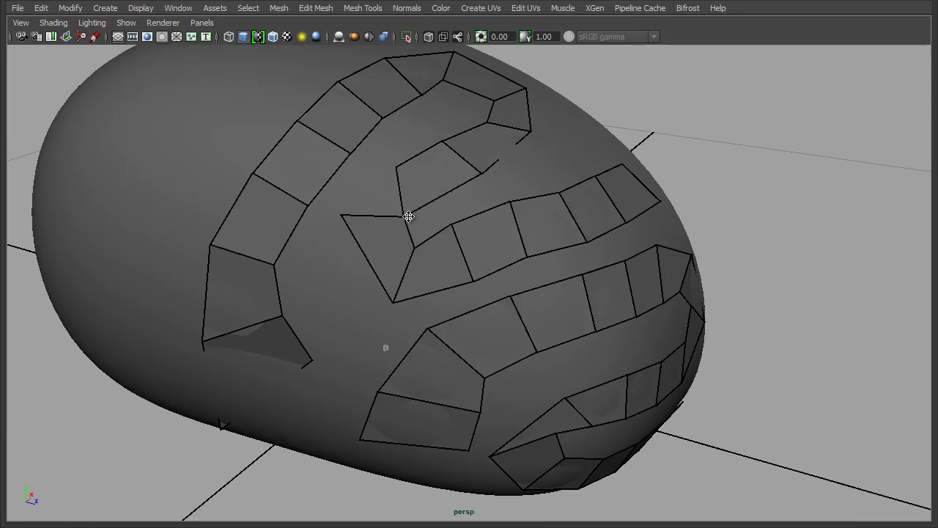
{"action": "left_click_drag", "start_coordinate": [397, 164], "coordinate": [354, 183]}
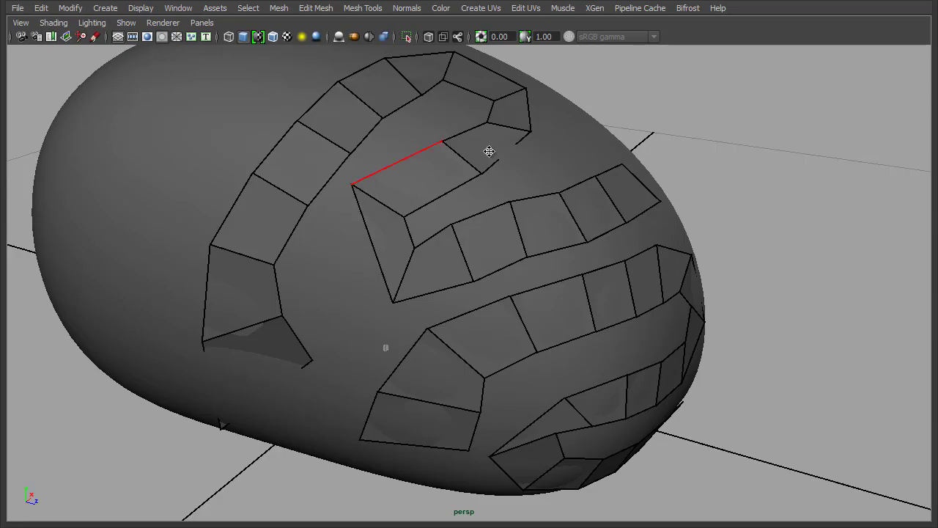
Insert a cross edge midway along the long quad beside the upper strip's inner bend
{"action": "right_click_drag", "start_coordinate": [796, 315], "coordinate": [673, 324], "text": "alt"}
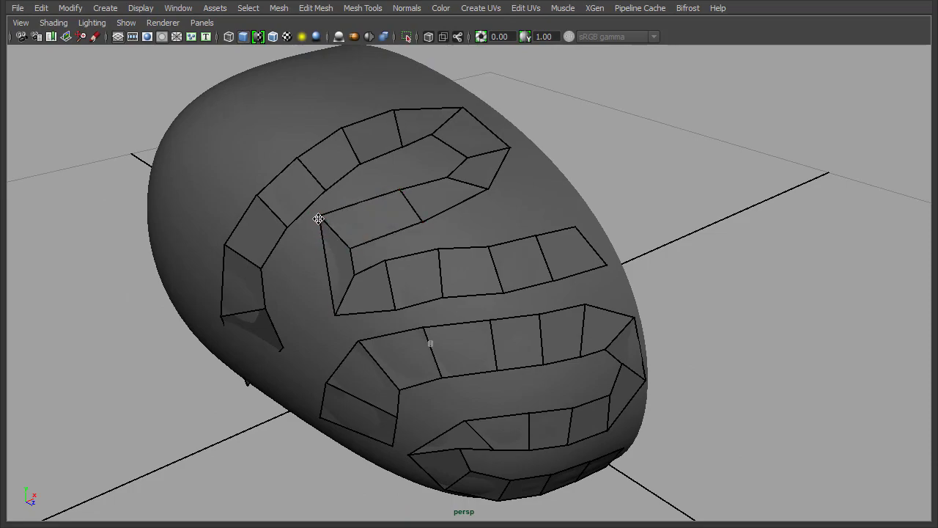
{"action": "mouse_move", "coordinate": [318, 219]}
{"action": "left_mouse_down"}
{"action": "mouse_move", "coordinate": [308, 241]}
{"action": "mouse_move", "coordinate": [320, 235]}
{"action": "mouse_move", "coordinate": [356, 252]}
{"action": "mouse_move", "coordinate": [360, 274]}
{"action": "mouse_move", "coordinate": [464, 281]}
{"action": "left_mouse_up"}
{"action": "right_click_drag", "start_coordinate": [463, 280], "coordinate": [511, 278], "text": "alt"}
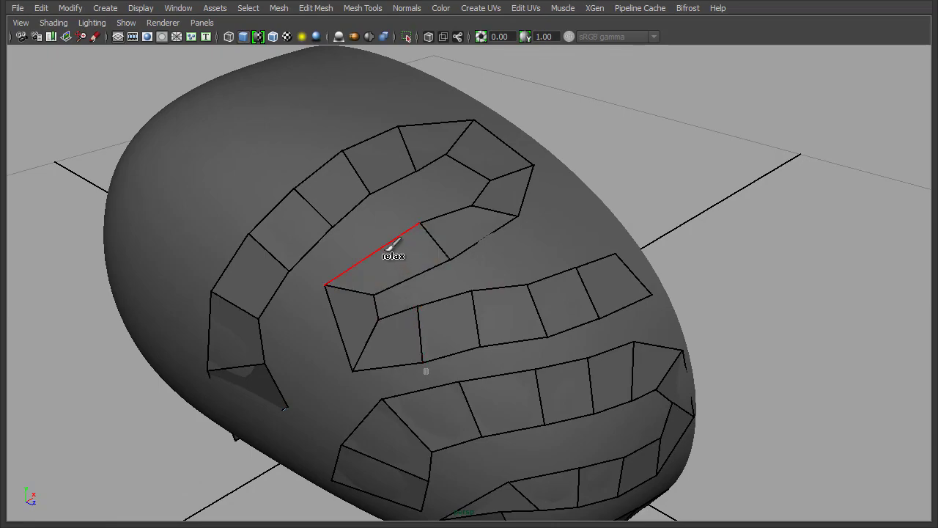
{"action": "left_click", "coordinate": [384, 246], "text": "ctrl+shift"}
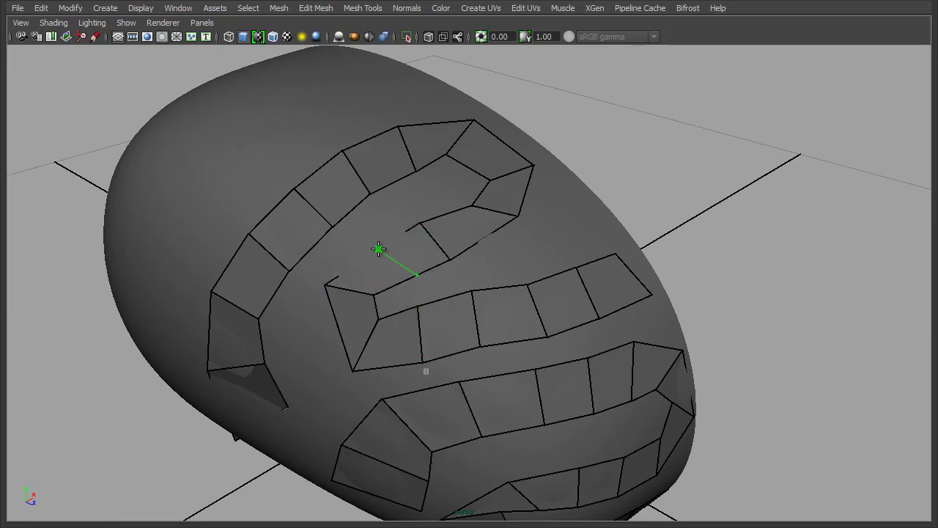
{"action": "key", "text": "ctrl+z"}
{"action": "left_click", "coordinate": [378, 248], "text": "ctrl+shift"}
{"action": "key", "text": "ctrl+z"}
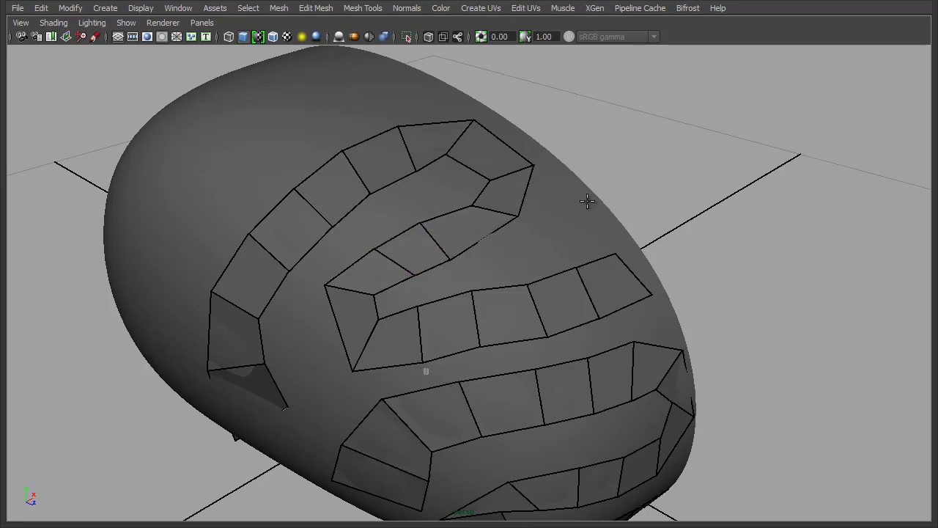
Insert two lengthwise edge loops near the upper strip's borders, then undo both insertions
{"action": "left_click_drag", "start_coordinate": [287, 226], "coordinate": [682, 238], "text": "alt"}
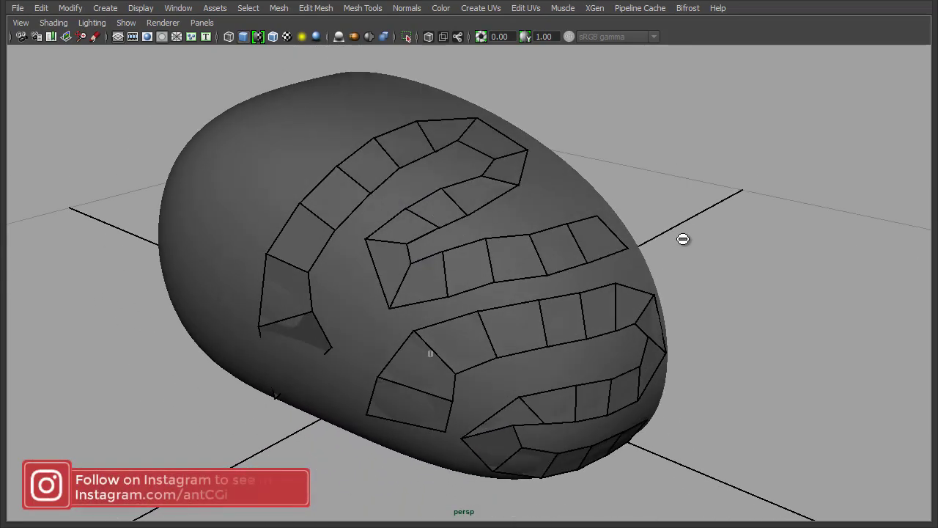
{"action": "left_click", "coordinate": [307, 205], "text": "ctrl"}
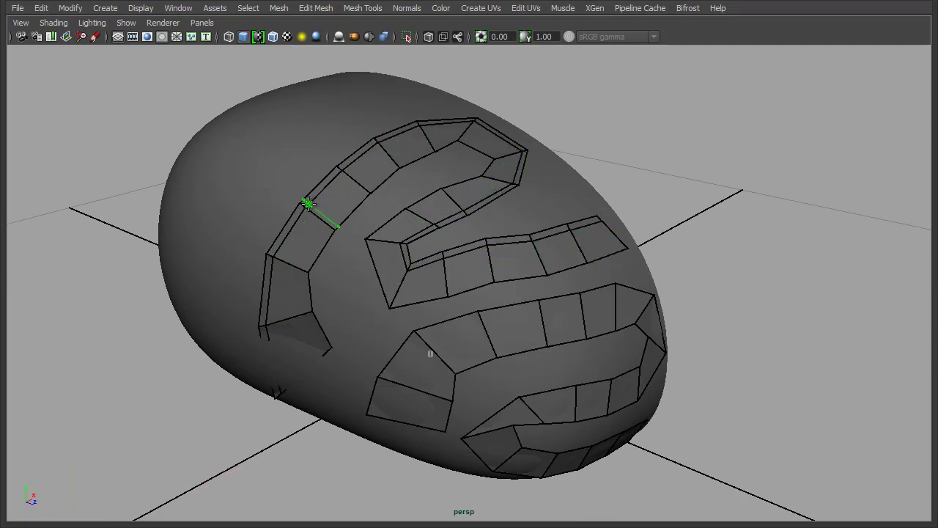
{"action": "left_click", "coordinate": [329, 218]}
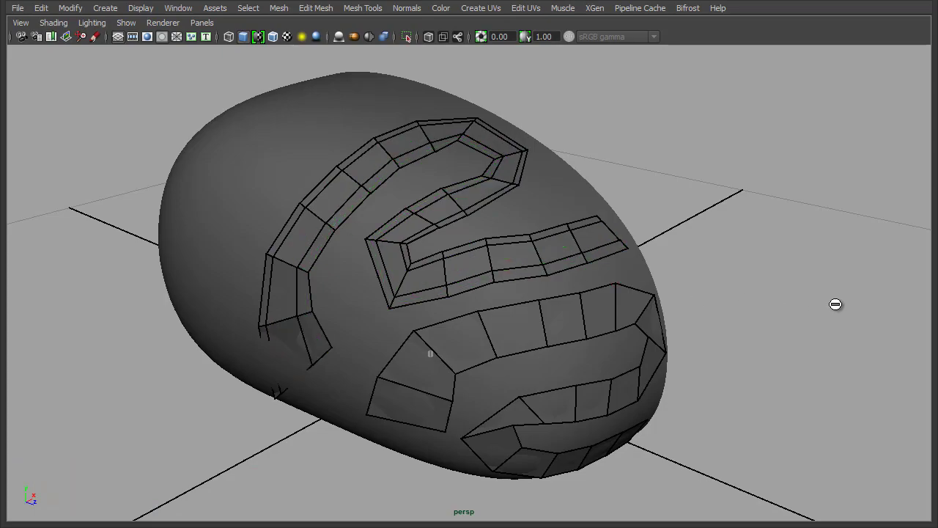
{"action": "key", "text": "ctrl+z"}
{"action": "key", "text": "ctrl+z"}
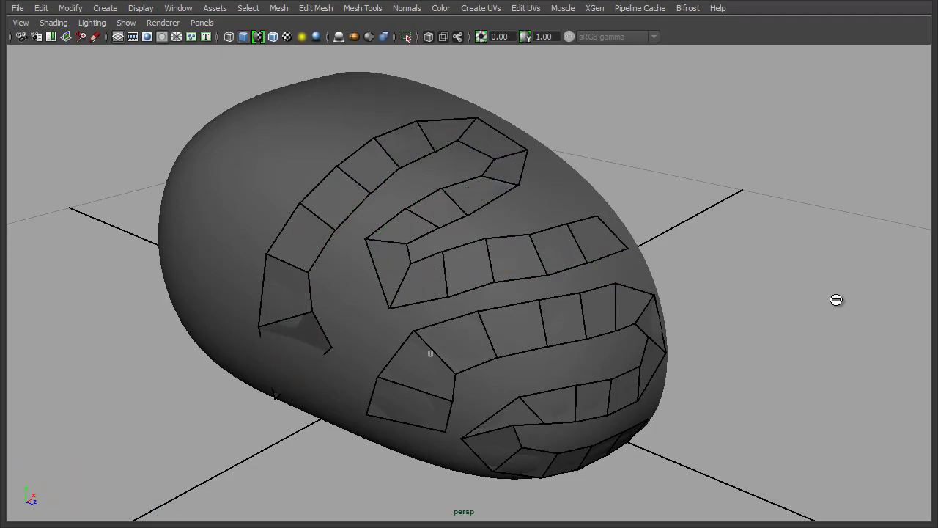
Move the vertices beside the pinched bend of the front strip to open up its distorted quads
{"action": "left_click_drag", "start_coordinate": [425, 283], "coordinate": [538, 238], "text": "alt"}
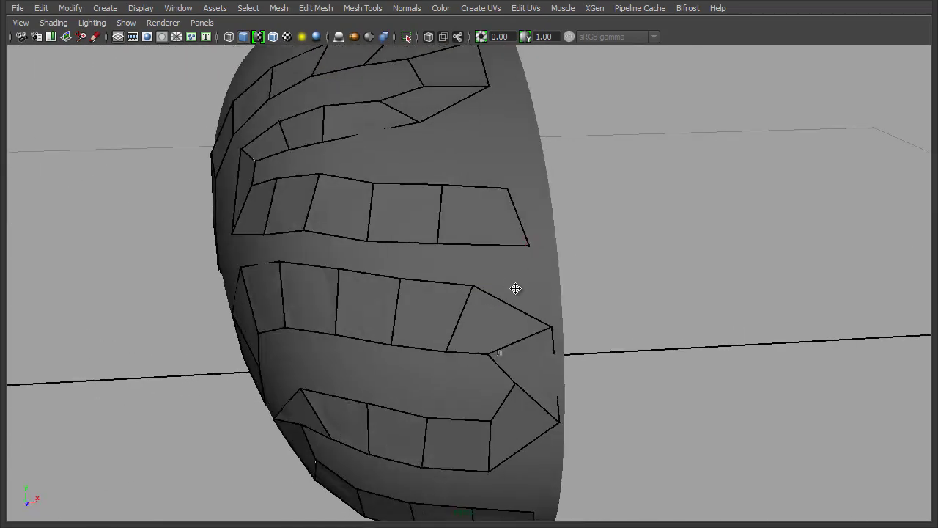
{"action": "left_click_drag", "start_coordinate": [515, 288], "coordinate": [536, 270], "text": "alt"}
{"action": "left_click_drag", "start_coordinate": [562, 176], "coordinate": [387, 250], "text": "alt"}
{"action": "left_click_drag", "start_coordinate": [379, 199], "coordinate": [363, 213]}
{"action": "left_click_drag", "start_coordinate": [391, 251], "coordinate": [438, 267]}
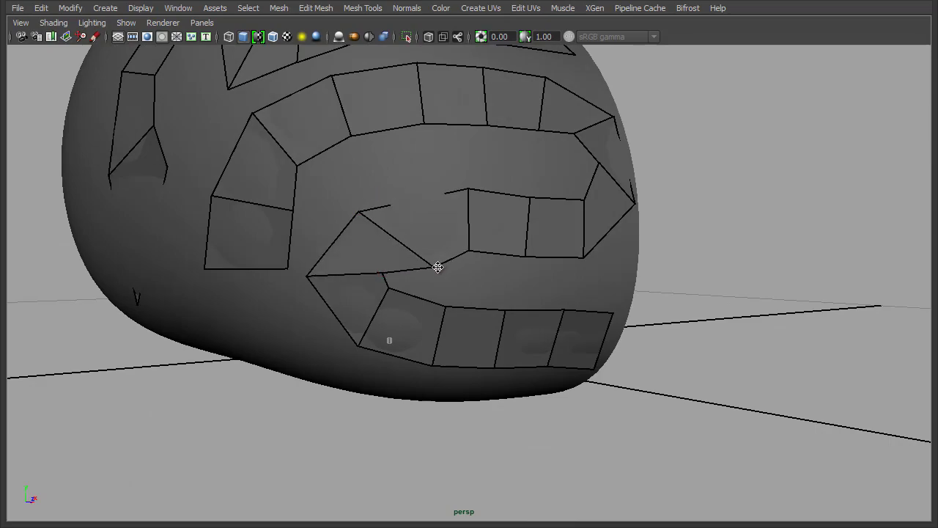
Shift the vertices and cross edges of the front strip's middle row toward its outer bend
{"action": "left_click_drag", "start_coordinate": [513, 361], "coordinate": [473, 343], "text": "alt"}
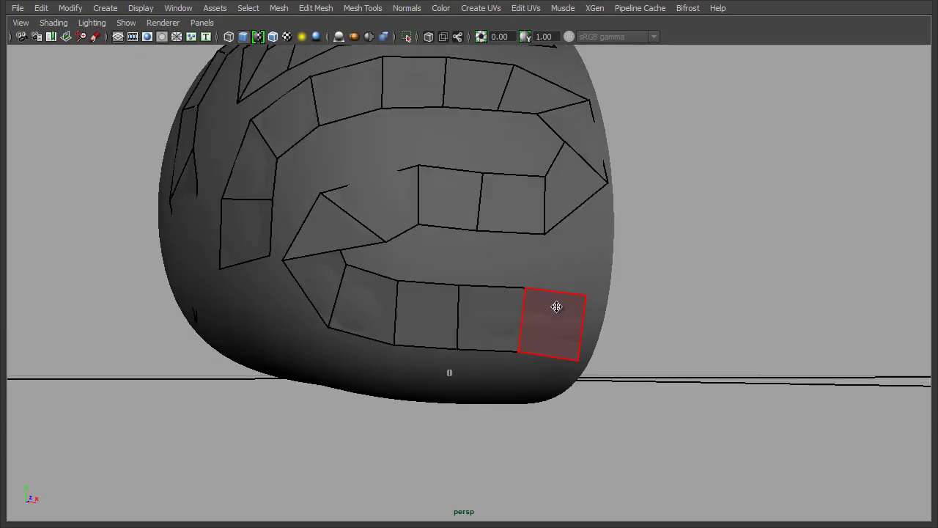
{"action": "key", "text": "F10"}
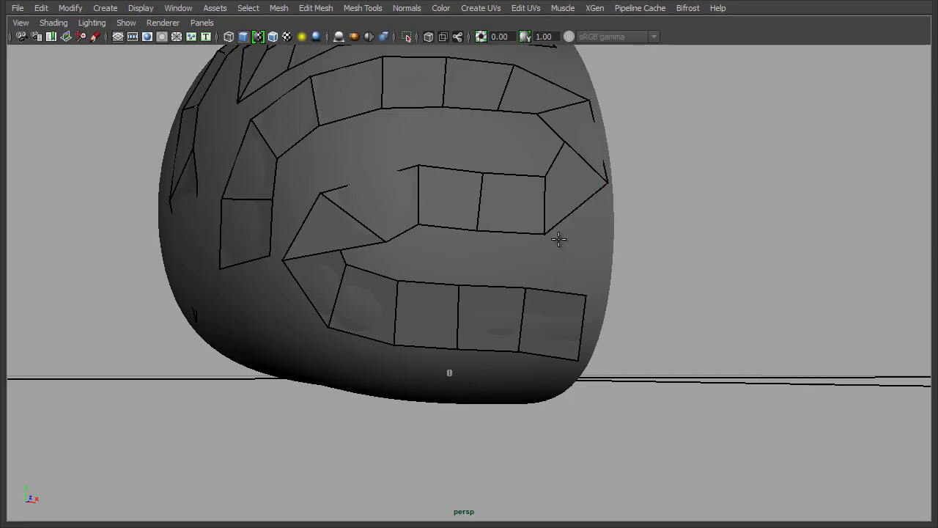
{"action": "left_click_drag", "start_coordinate": [545, 234], "coordinate": [579, 248]}
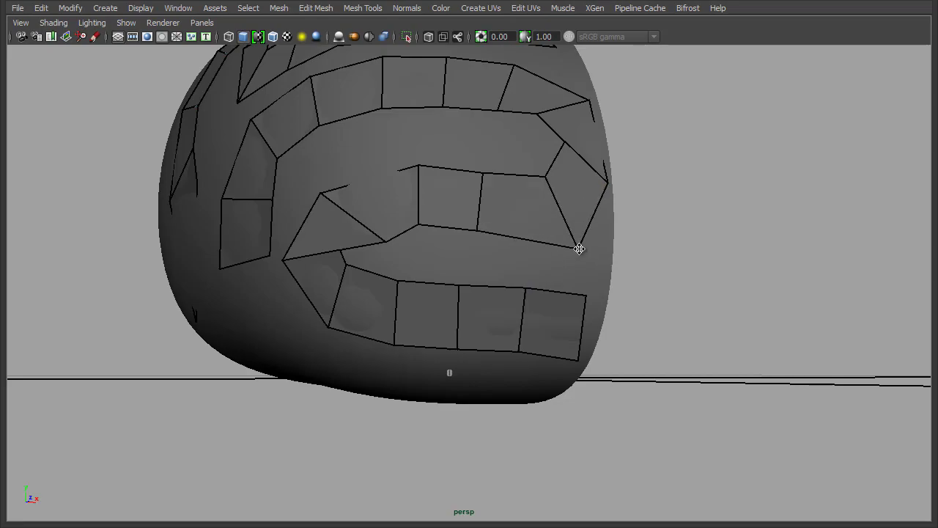
{"action": "left_click_drag", "start_coordinate": [478, 230], "coordinate": [522, 254]}
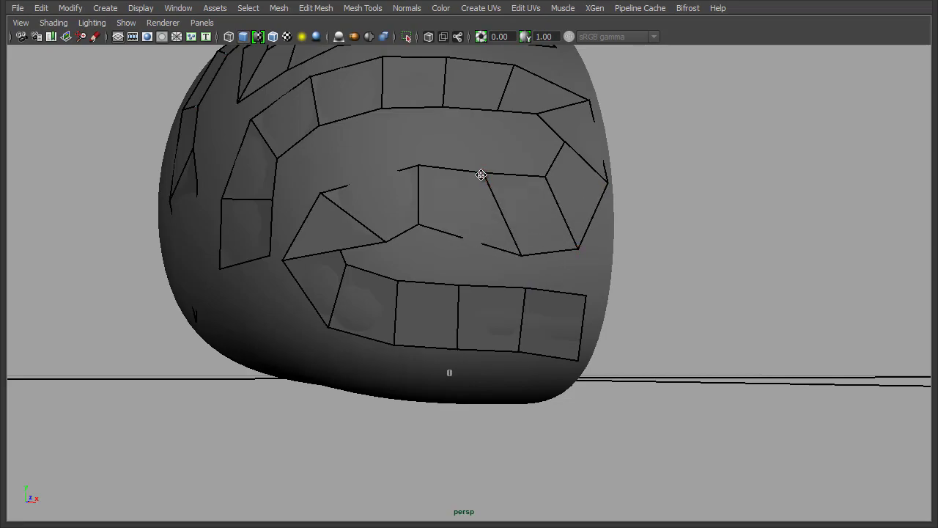
{"action": "left_click_drag", "start_coordinate": [481, 174], "coordinate": [568, 198]}
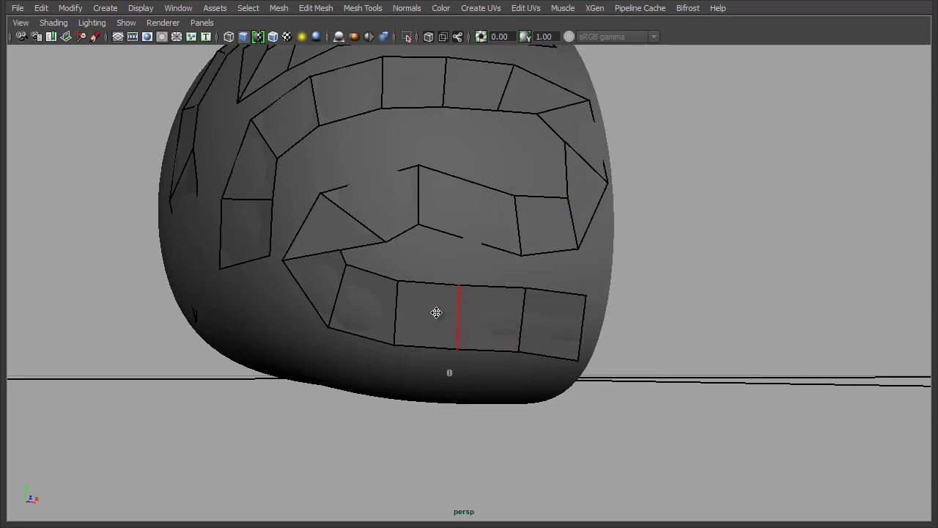
{"action": "left_click_drag", "start_coordinate": [520, 298], "coordinate": [482, 268], "text": "alt"}
{"action": "left_click_drag", "start_coordinate": [443, 181], "coordinate": [539, 228]}
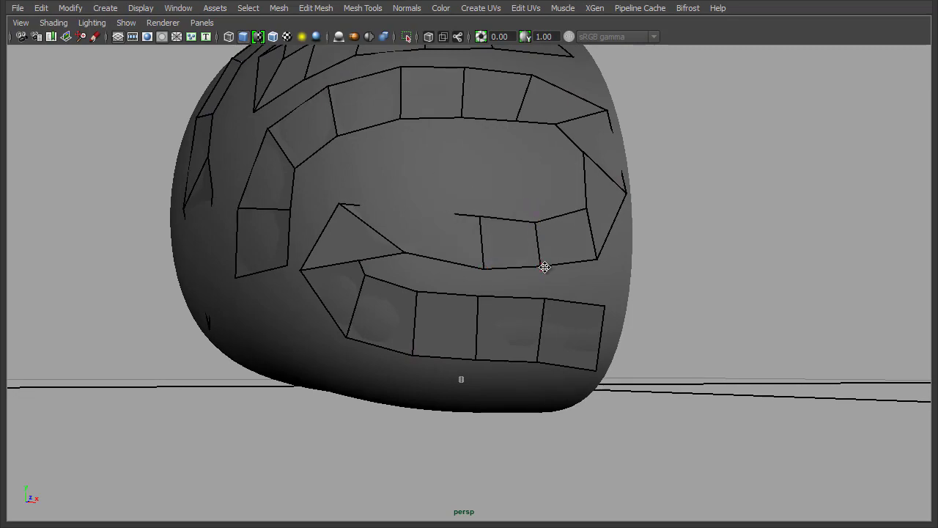
{"action": "left_click_drag", "start_coordinate": [545, 267], "coordinate": [544, 275]}
Slide the cross edge nearest the front strip's pinched bend along the middle row, away from the bend
{"action": "left_click_drag", "start_coordinate": [340, 204], "coordinate": [432, 206]}
{"action": "left_click_drag", "start_coordinate": [409, 251], "coordinate": [431, 263]}
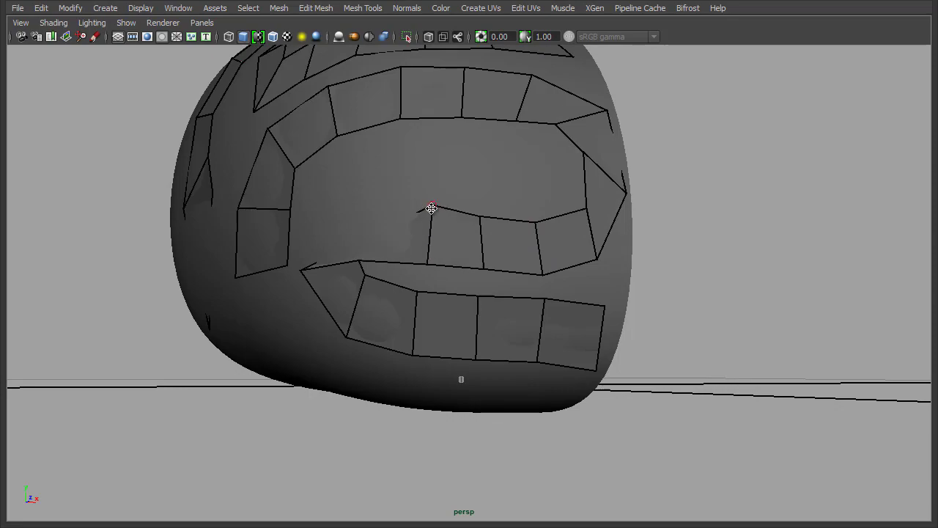
{"action": "left_click_drag", "start_coordinate": [432, 208], "coordinate": [427, 204]}
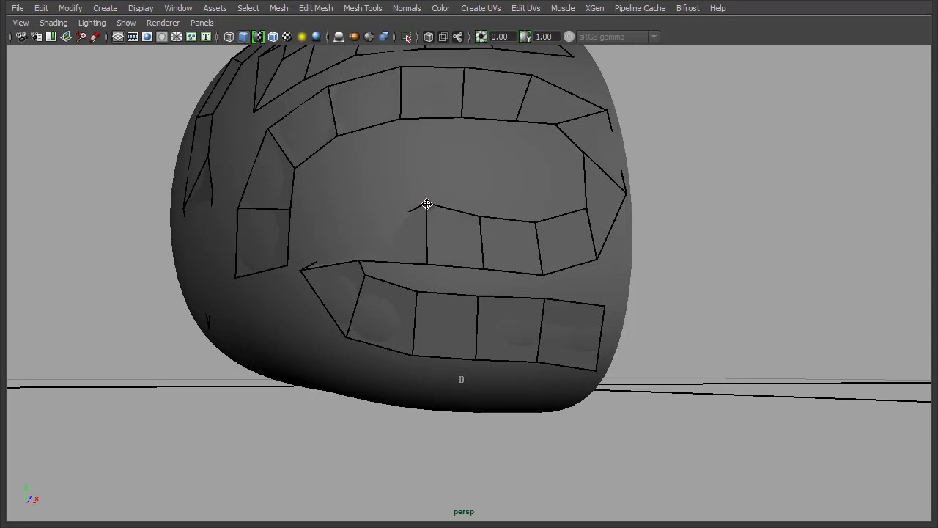
Insert a cross edge in the stretched quad at the front strip's bend and adjust the surrounding vertices
{"action": "left_click", "coordinate": [382, 223], "text": "ctrl"}
{"action": "left_click_drag", "start_coordinate": [376, 225], "coordinate": [348, 209]}
{"action": "mouse_move", "coordinate": [403, 260]}
{"action": "left_mouse_down"}
{"action": "mouse_move", "coordinate": [381, 250]}
{"action": "mouse_move", "coordinate": [378, 282]}
{"action": "left_mouse_up"}
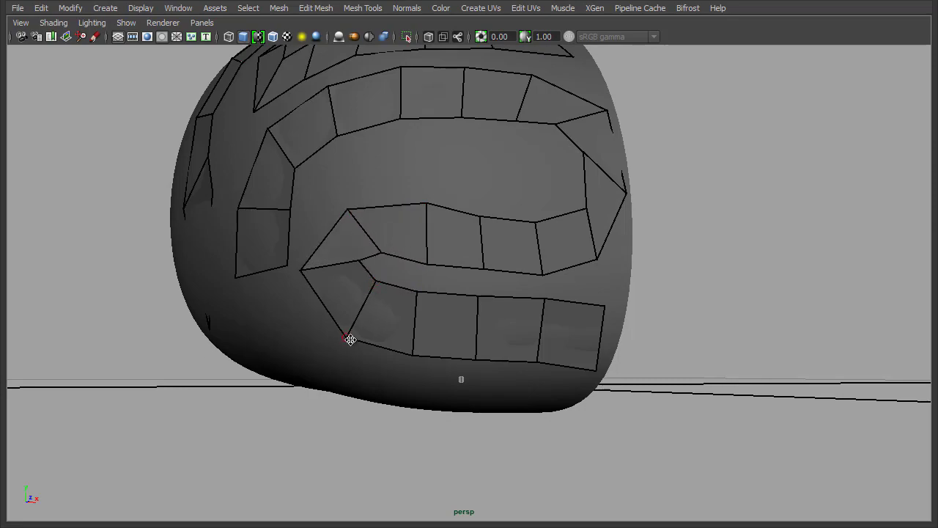
{"action": "mouse_move", "coordinate": [351, 340]}
{"action": "left_mouse_down"}
{"action": "mouse_move", "coordinate": [369, 348]}
{"action": "mouse_move", "coordinate": [354, 340]}
{"action": "left_mouse_up"}
{"action": "left_click_drag", "start_coordinate": [380, 280], "coordinate": [372, 277]}
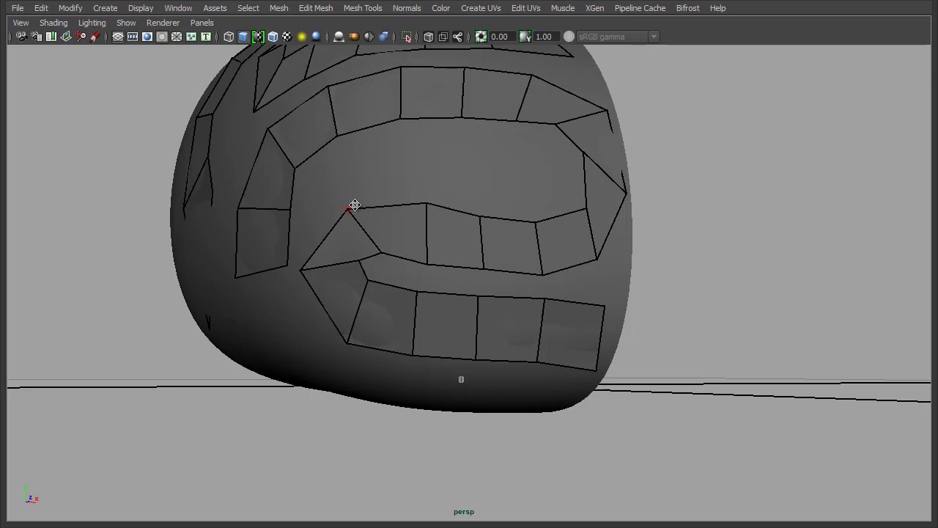
Weld the added cross edge's vertices onto the adjacent cross edge and even out the corners of the bend
{"action": "left_click_drag", "start_coordinate": [355, 205], "coordinate": [395, 200]}
{"action": "left_click_drag", "start_coordinate": [308, 268], "coordinate": [318, 208]}
{"action": "left_click_drag", "start_coordinate": [361, 258], "coordinate": [425, 258]}
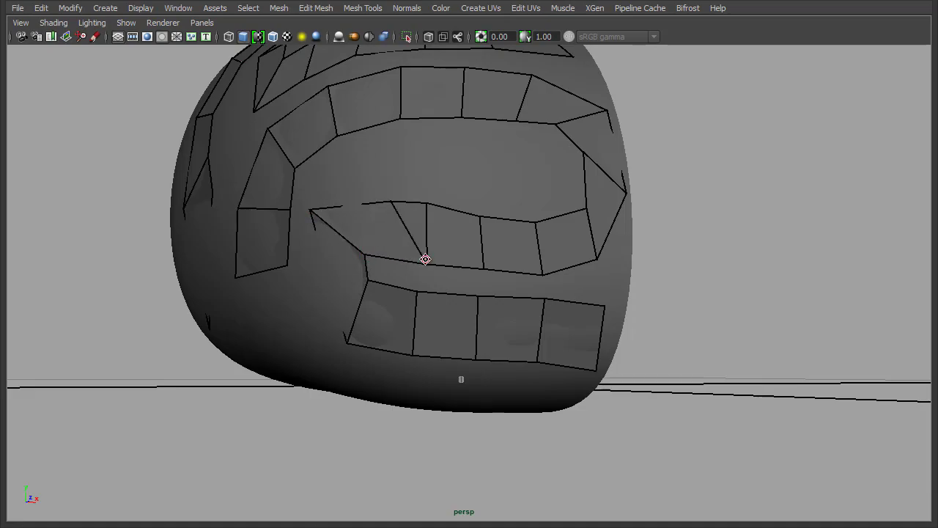
{"action": "left_click_drag", "start_coordinate": [395, 207], "coordinate": [428, 205]}
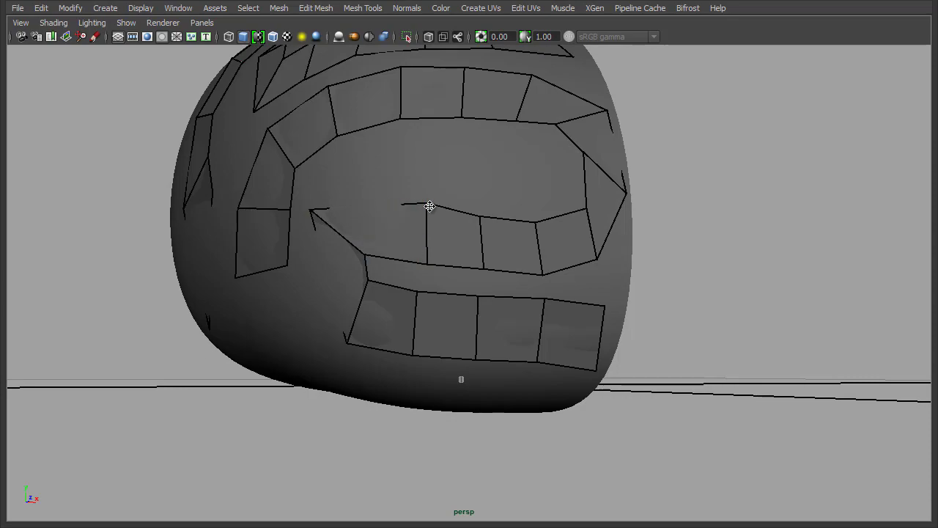
{"action": "left_click_drag", "start_coordinate": [314, 210], "coordinate": [324, 211]}
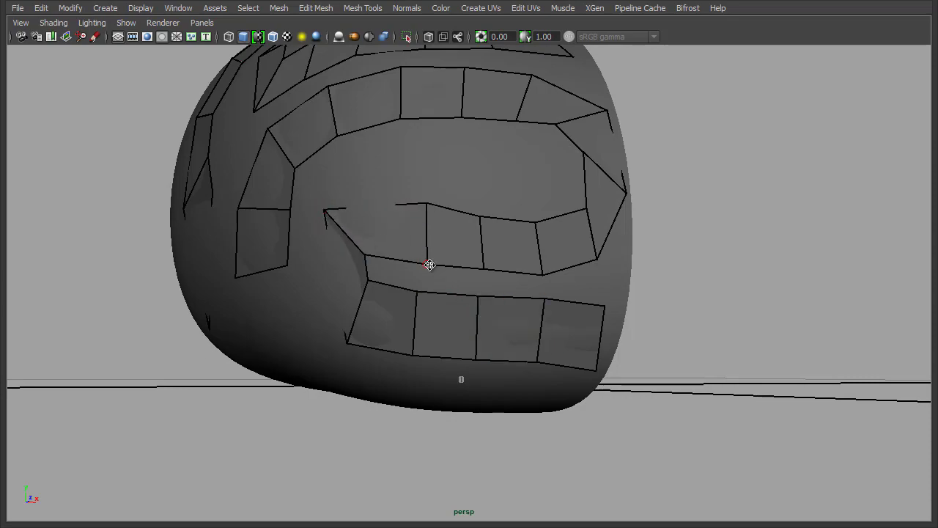
{"action": "left_click_drag", "start_coordinate": [428, 262], "coordinate": [419, 263]}
{"action": "left_click_drag", "start_coordinate": [425, 201], "coordinate": [412, 206]}
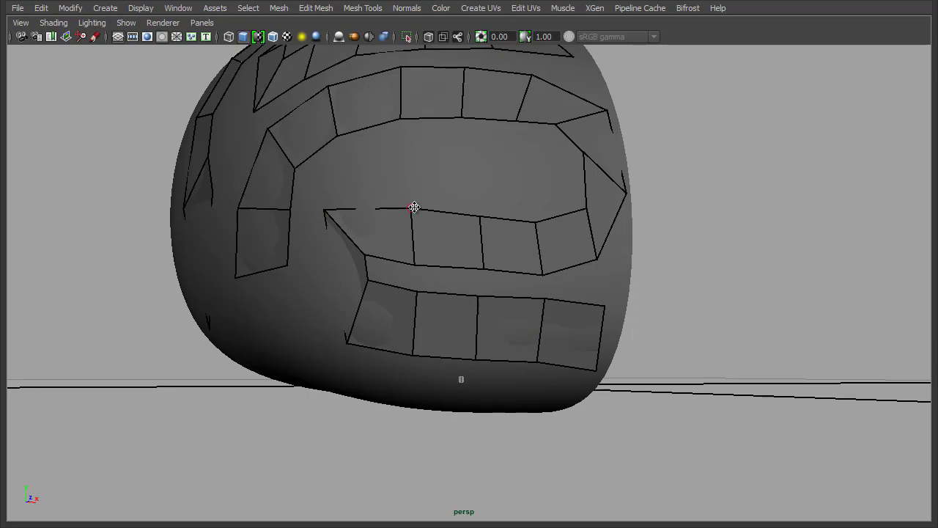
Pull the inner border vertices of the front strip's upper row toward the middle row and move one quad downward
{"action": "mouse_move", "coordinate": [620, 256]}
{"action": "left_mouse_down", "text": "alt"}
{"action": "mouse_move", "coordinate": [591, 298]}
{"action": "mouse_move", "coordinate": [557, 304]}
{"action": "mouse_move", "coordinate": [520, 221]}
{"action": "mouse_move", "coordinate": [517, 250]}
{"action": "mouse_move", "coordinate": [490, 195]}
{"action": "mouse_move", "coordinate": [467, 272]}
{"action": "left_mouse_up", "text": "alt"}
{"action": "left_click_drag", "start_coordinate": [449, 193], "coordinate": [410, 274]}
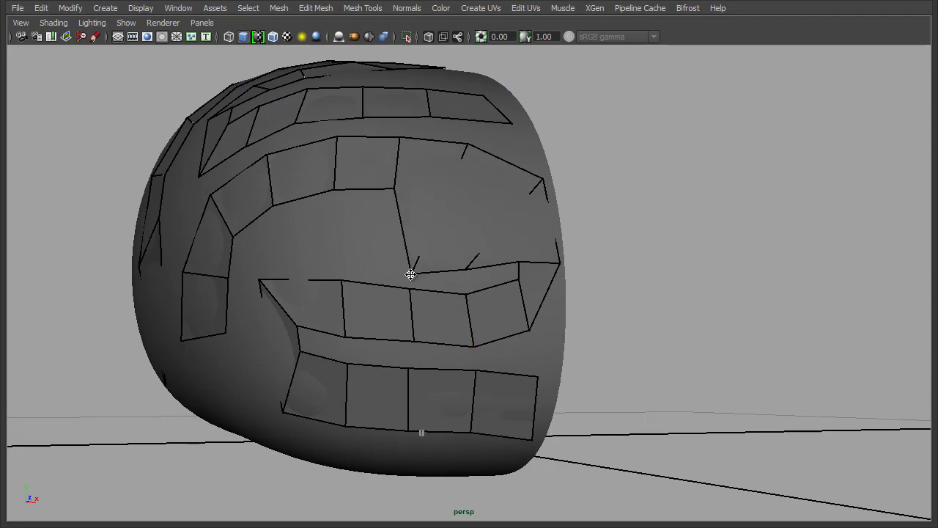
{"action": "left_click_drag", "start_coordinate": [395, 188], "coordinate": [342, 259]}
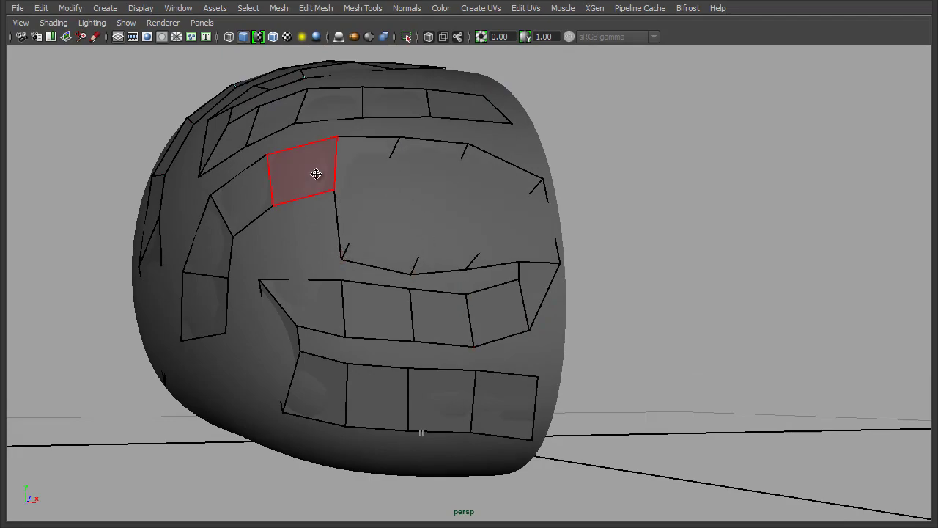
{"action": "left_click_drag", "start_coordinate": [316, 174], "coordinate": [300, 216]}
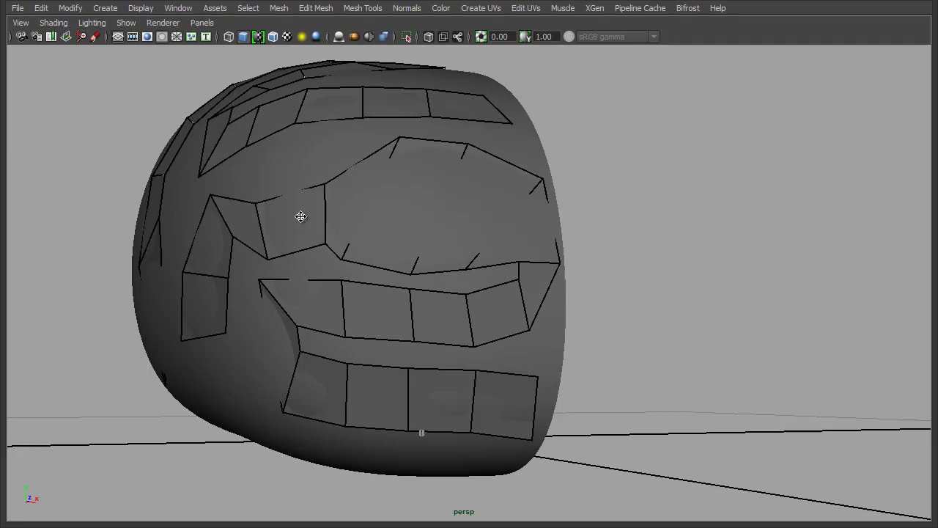
Pull the upper row's top border down toward the middle row and even out the vertices around the front strip's bend
{"action": "left_click_drag", "start_coordinate": [417, 141], "coordinate": [386, 211]}
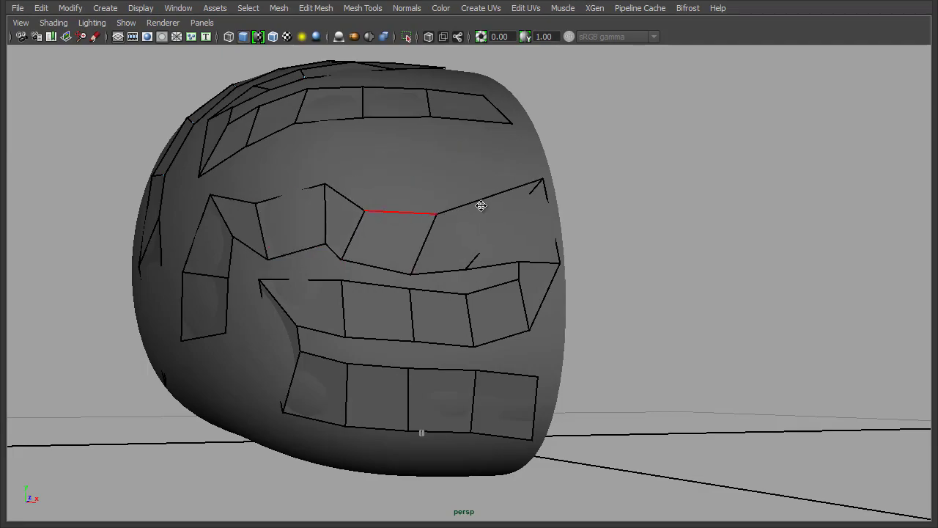
{"action": "left_click_drag", "start_coordinate": [540, 182], "coordinate": [509, 223]}
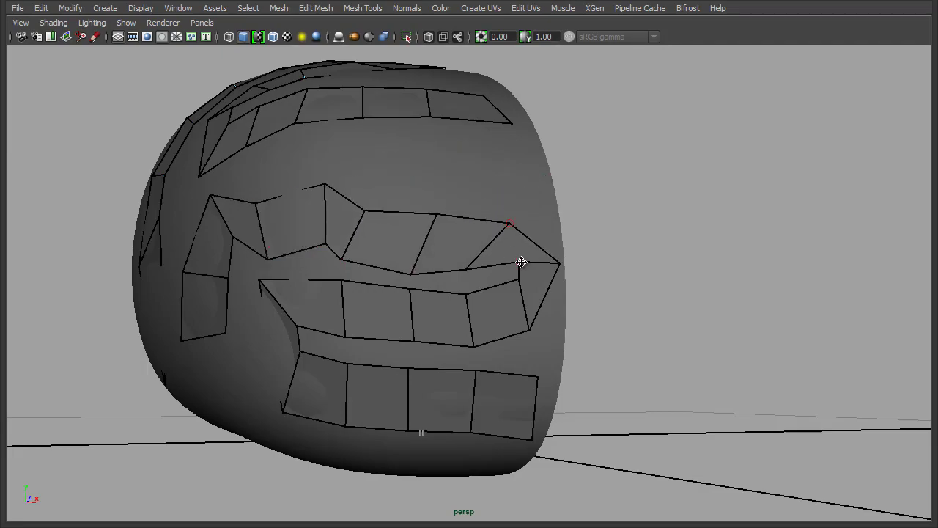
{"action": "left_click_drag", "start_coordinate": [520, 262], "coordinate": [515, 269]}
{"action": "left_click_drag", "start_coordinate": [532, 331], "coordinate": [547, 332]}
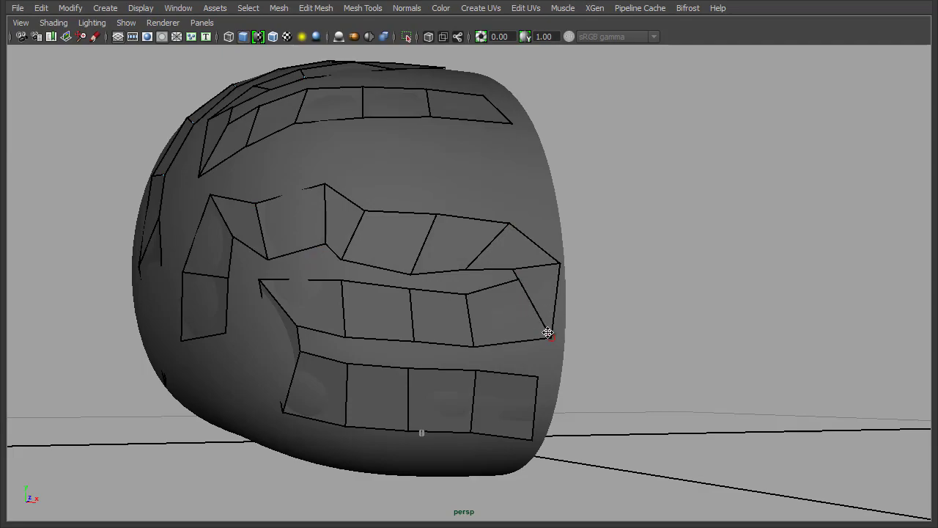
{"action": "mouse_move", "coordinate": [515, 278]}
{"action": "left_mouse_down"}
{"action": "mouse_move", "coordinate": [516, 296]}
{"action": "mouse_move", "coordinate": [516, 282]}
{"action": "left_mouse_up"}
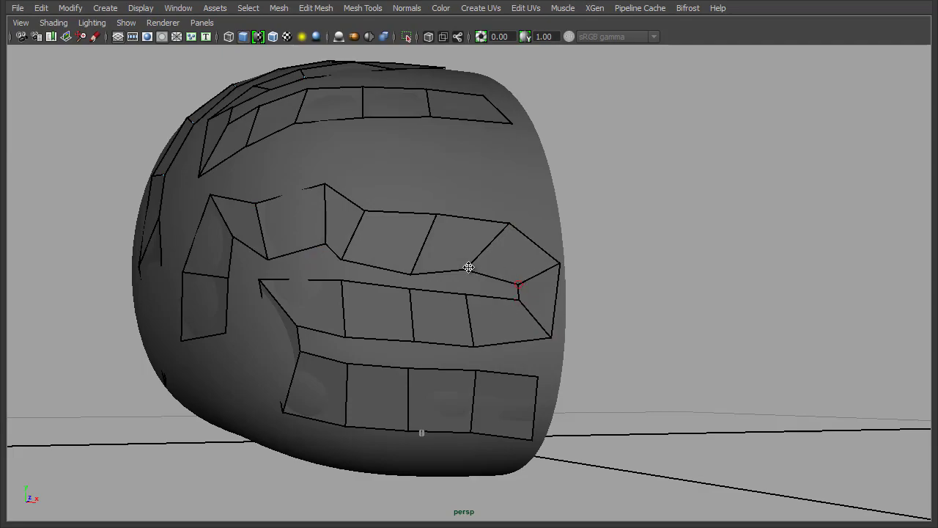
Fill the narrow gap between the front strip's upper and middle rows with quads
{"action": "left_click_drag", "start_coordinate": [443, 321], "coordinate": [514, 339], "text": "alt"}
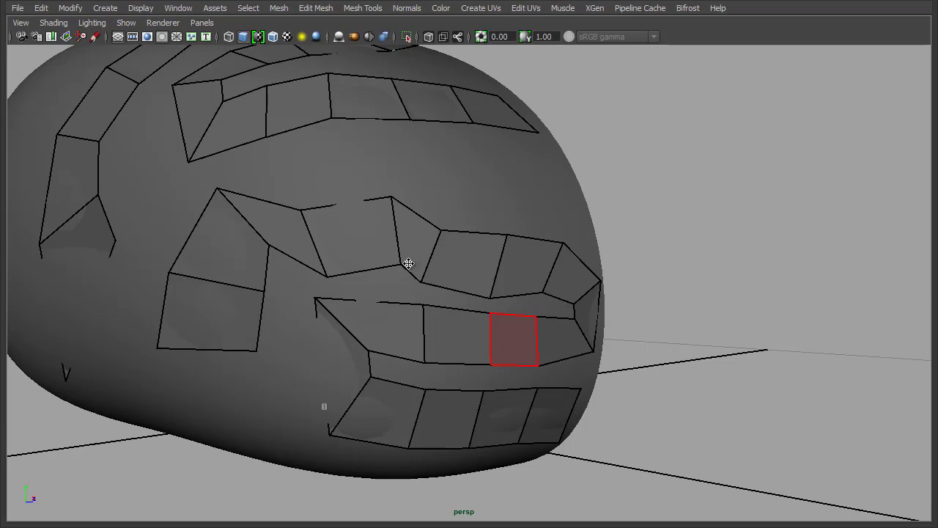
{"action": "left_click_drag", "start_coordinate": [758, 367], "coordinate": [717, 369], "text": "alt"}
{"action": "mouse_move", "coordinate": [717, 369]}
{"action": "right_mouse_down", "text": "alt"}
{"action": "mouse_move", "coordinate": [631, 322]}
{"action": "mouse_move", "coordinate": [673, 325]}
{"action": "mouse_move", "coordinate": [667, 318]}
{"action": "right_mouse_up", "text": "alt"}
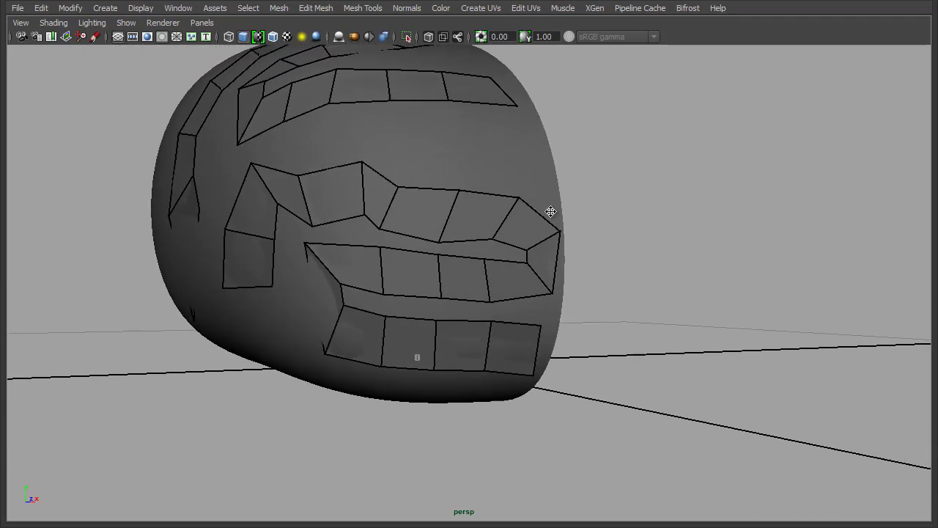
{"action": "key", "text": "Tab"}
{"action": "left_click_drag", "start_coordinate": [471, 251], "coordinate": [463, 254]}
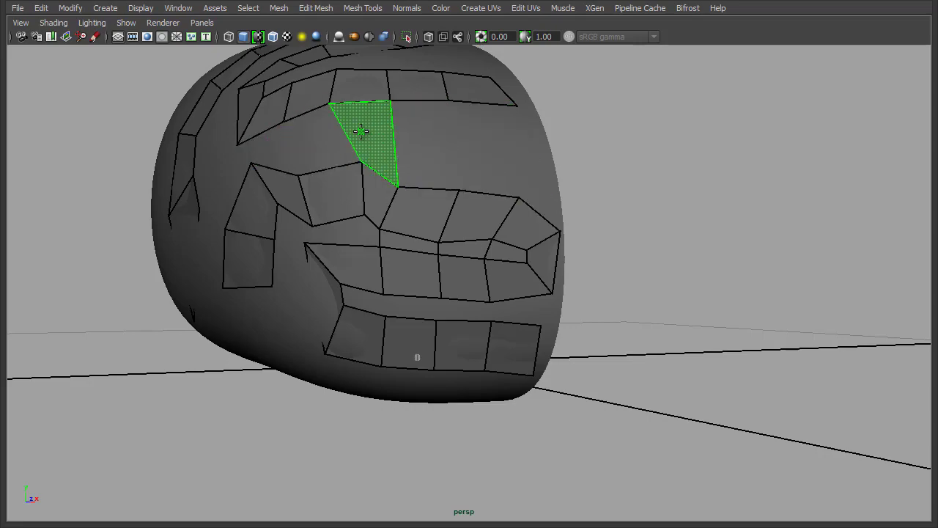
{"action": "left_click", "coordinate": [507, 253], "text": "shift"}
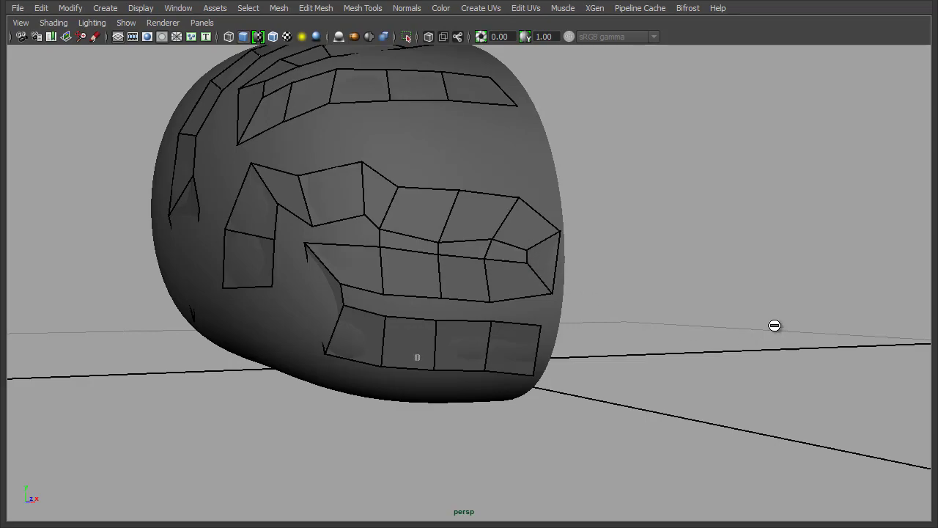
Line up the upper row's slanted cross edge with the row below and close the remaining gap beside it with a quad
{"action": "left_click_drag", "start_coordinate": [775, 324], "coordinate": [640, 297], "text": "alt"}
{"action": "left_click_drag", "start_coordinate": [377, 207], "coordinate": [390, 217]}
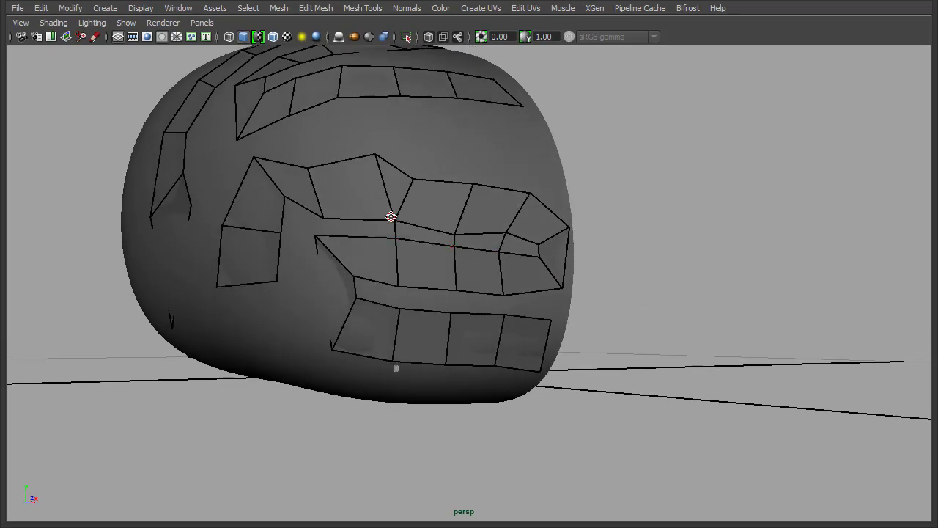
{"action": "mouse_move", "coordinate": [377, 155]}
{"action": "left_mouse_down"}
{"action": "mouse_move", "coordinate": [412, 176]}
{"action": "mouse_move", "coordinate": [397, 173]}
{"action": "left_mouse_up"}
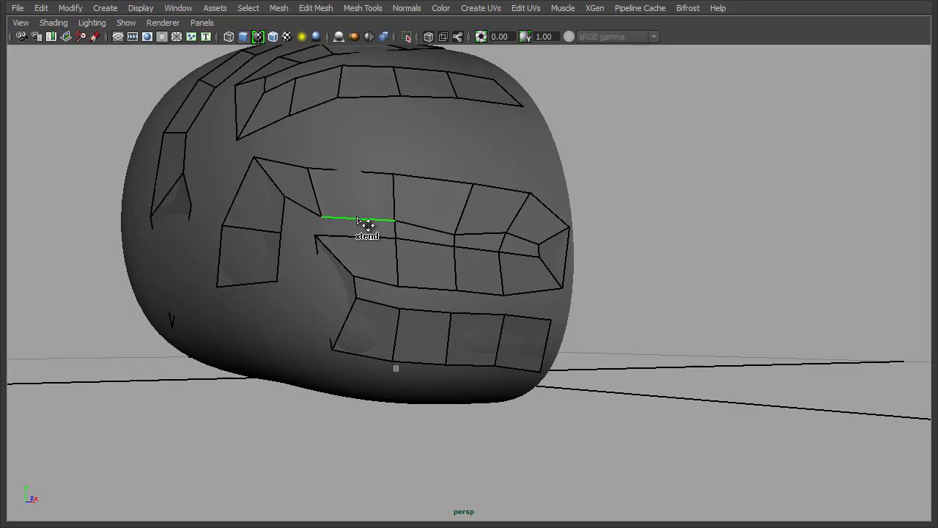
{"action": "left_click_drag", "start_coordinate": [359, 221], "coordinate": [359, 234]}
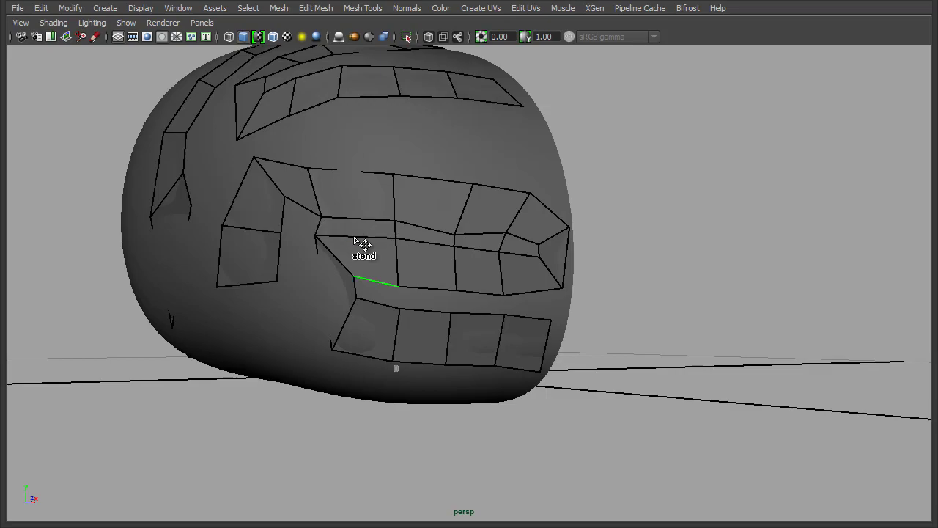
Extend a quad upward from the upper row's top border edge and delete that quad again
{"action": "left_click_drag", "start_coordinate": [663, 275], "coordinate": [717, 279], "text": "alt"}
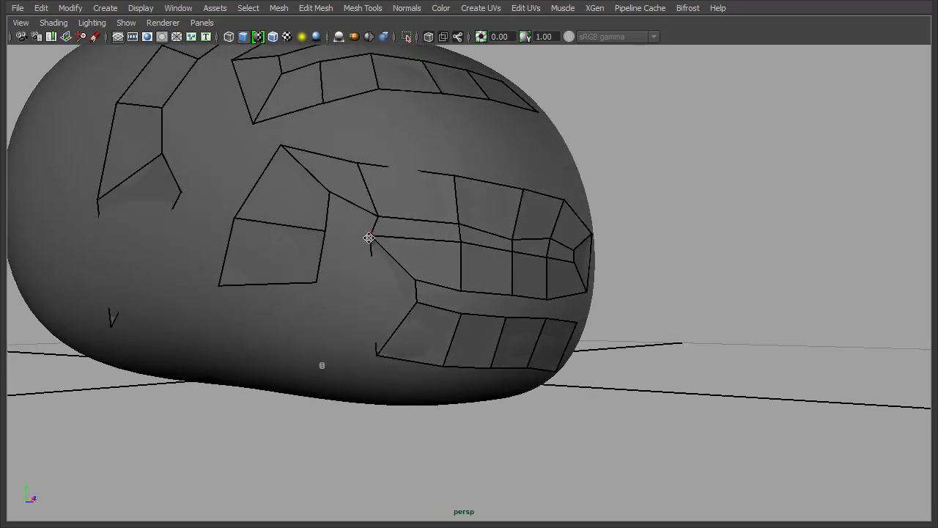
{"action": "mouse_move", "coordinate": [660, 274]}
{"action": "left_mouse_down", "text": "alt"}
{"action": "mouse_move", "coordinate": [681, 293]}
{"action": "mouse_move", "coordinate": [660, 300]}
{"action": "mouse_move", "coordinate": [670, 293]}
{"action": "left_mouse_up", "text": "alt"}
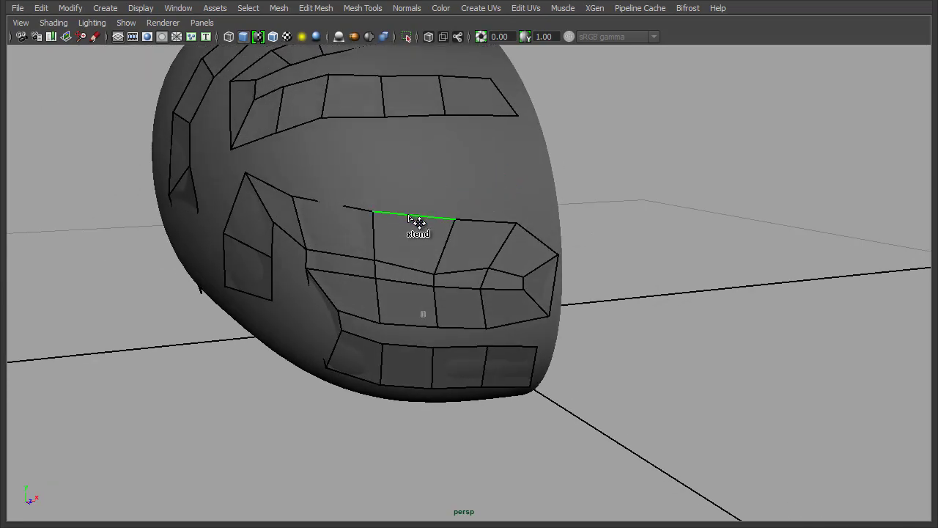
{"action": "mouse_move", "coordinate": [414, 217]}
{"action": "left_mouse_down"}
{"action": "mouse_move", "coordinate": [406, 116]}
{"action": "mouse_move", "coordinate": [416, 129]}
{"action": "mouse_move", "coordinate": [417, 173]}
{"action": "left_mouse_up"}
{"action": "left_click_drag", "start_coordinate": [693, 265], "coordinate": [687, 252], "text": "alt"}
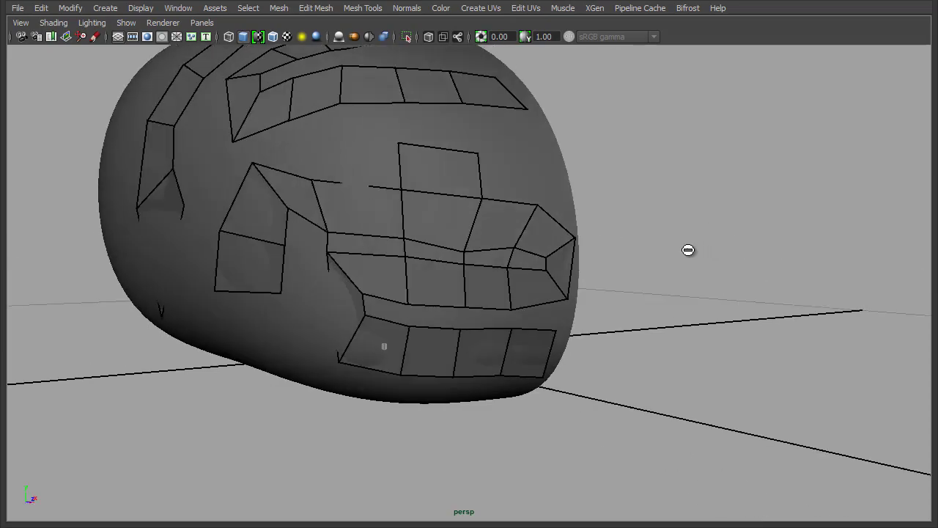
{"action": "left_click", "coordinate": [454, 174], "text": "ctrl+shift"}
Adjust the inner and outer corner vertices where the front strip bends down the side
{"action": "left_click_drag", "start_coordinate": [697, 268], "coordinate": [618, 254], "text": "alt"}
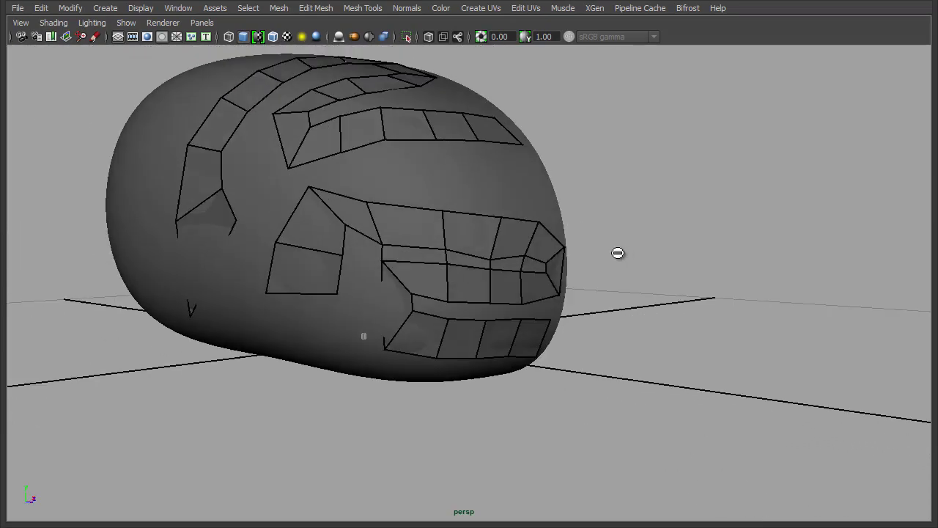
{"action": "left_click_drag", "start_coordinate": [345, 227], "coordinate": [338, 318]}
{"action": "mouse_move", "coordinate": [309, 187]}
{"action": "left_mouse_down"}
{"action": "mouse_move", "coordinate": [327, 218]}
{"action": "mouse_move", "coordinate": [325, 195]}
{"action": "left_mouse_up"}
Examine the Quad Draw strips and the completed quad mesh over the rounded form from several angles
{"action": "mouse_move", "coordinate": [699, 331]}
{"action": "left_mouse_down", "text": "alt"}
{"action": "mouse_move", "coordinate": [583, 312]}
{"action": "mouse_move", "coordinate": [579, 338]}
{"action": "mouse_move", "coordinate": [529, 336]}
{"action": "left_mouse_up", "text": "alt"}
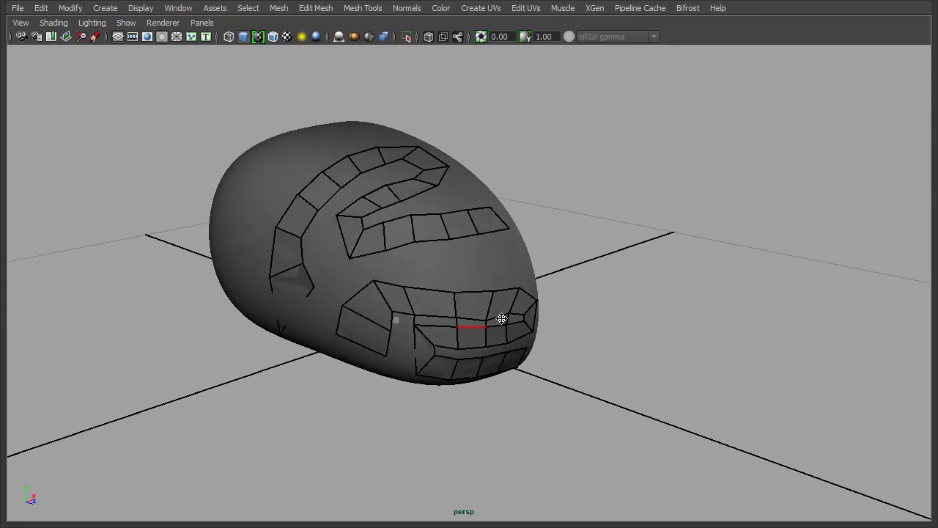
{"action": "left_click_drag", "start_coordinate": [287, 272], "coordinate": [529, 347], "text": "alt"}
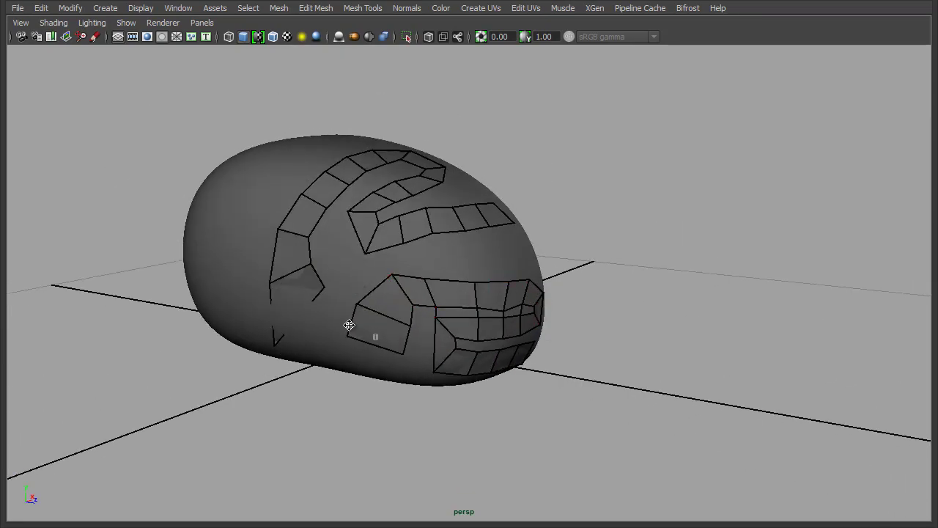
{"action": "mouse_move", "coordinate": [320, 294]}
{"action": "left_mouse_down", "text": "alt"}
{"action": "mouse_move", "coordinate": [614, 274]}
{"action": "mouse_move", "coordinate": [599, 251]}
{"action": "mouse_move", "coordinate": [588, 274]}
{"action": "mouse_move", "coordinate": [619, 275]}
{"action": "mouse_move", "coordinate": [579, 273]}
{"action": "left_mouse_up", "text": "alt"}
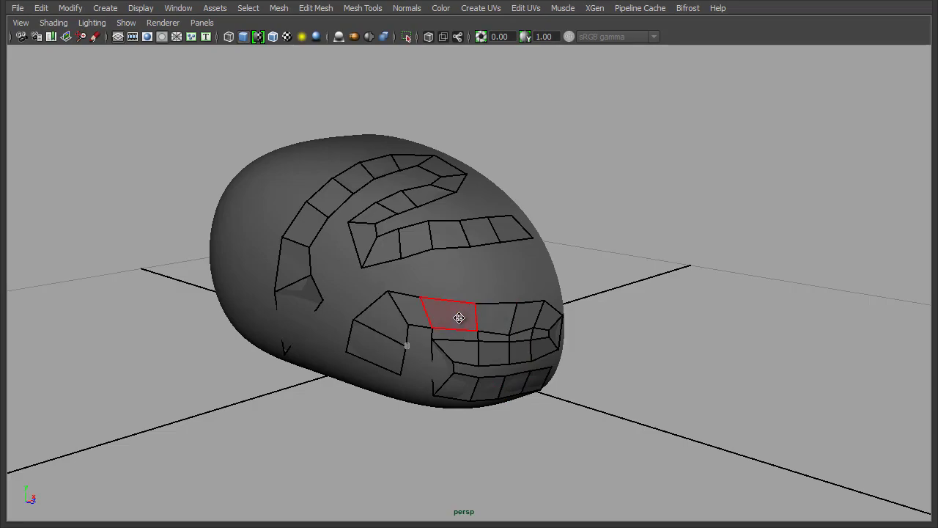
{"action": "left_click_drag", "start_coordinate": [607, 321], "coordinate": [560, 309], "text": "alt"}
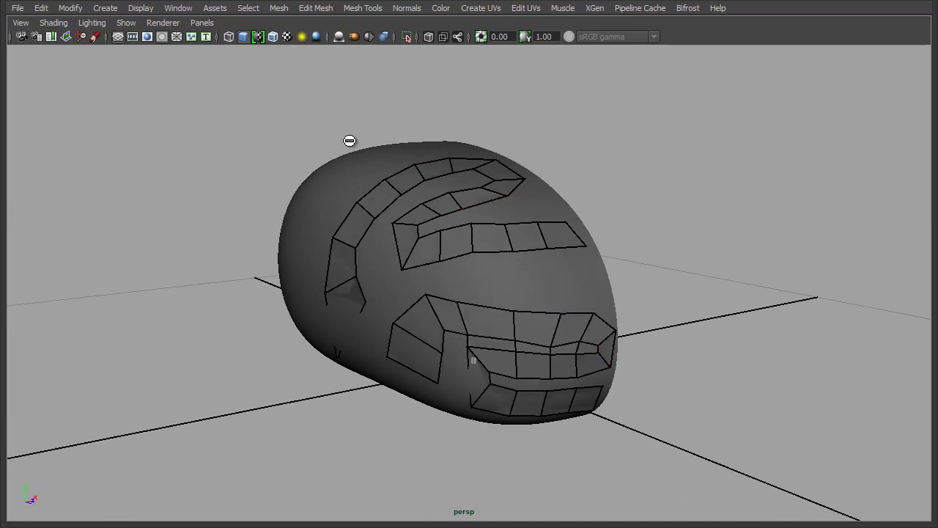
{"action": "left_click_drag", "start_coordinate": [681, 384], "coordinate": [711, 379], "text": "alt"}
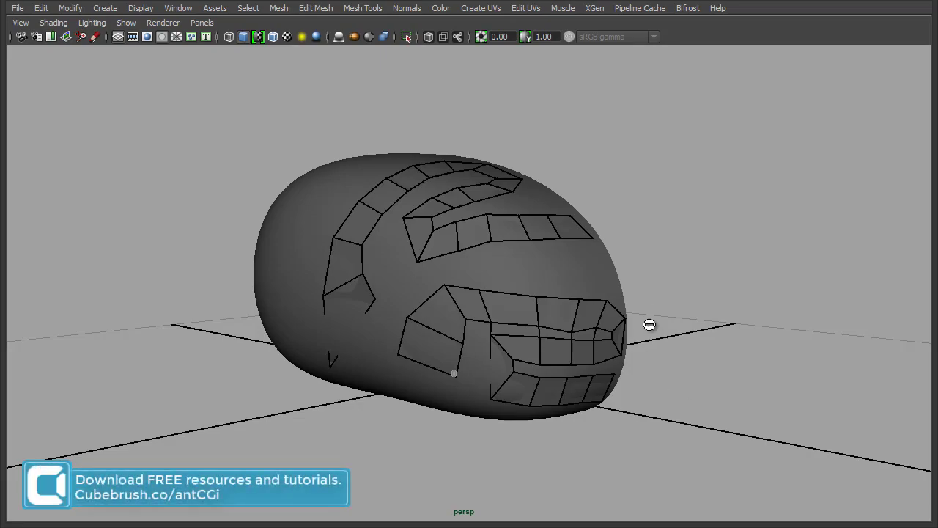
{"action": "left_click_drag", "start_coordinate": [648, 324], "coordinate": [630, 328], "text": "alt"}
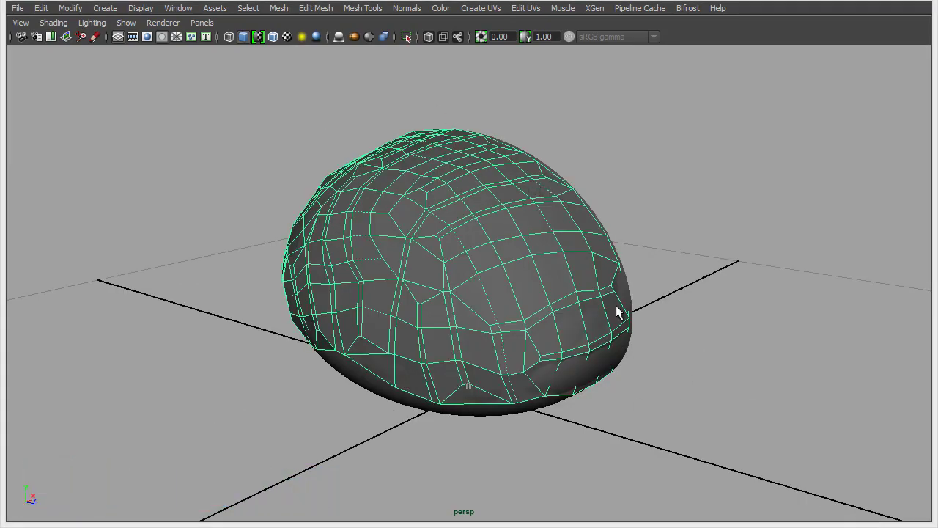
{"action": "left_click_drag", "start_coordinate": [520, 363], "coordinate": [482, 187], "text": "alt"}
{"action": "left_click_drag", "start_coordinate": [394, 254], "coordinate": [519, 315], "text": "alt"}
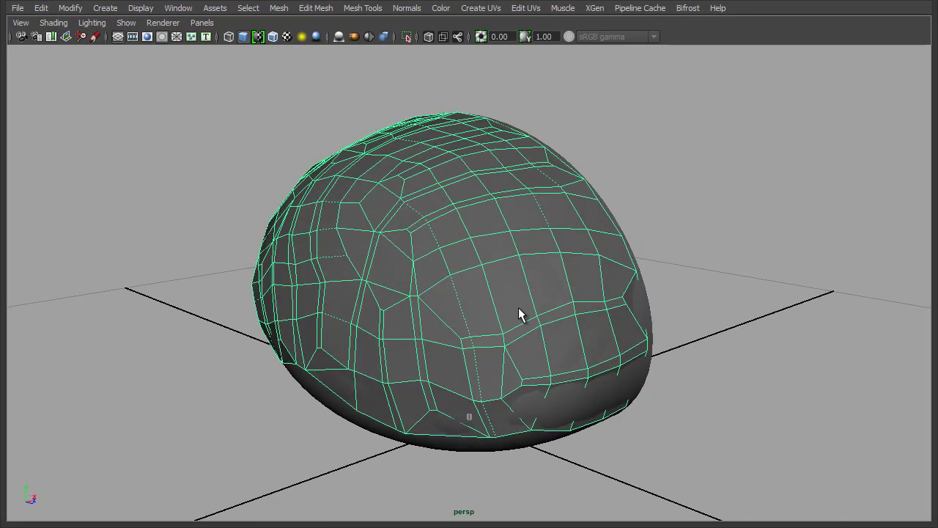
{"action": "left_click_drag", "start_coordinate": [607, 307], "coordinate": [614, 338], "text": "alt"}
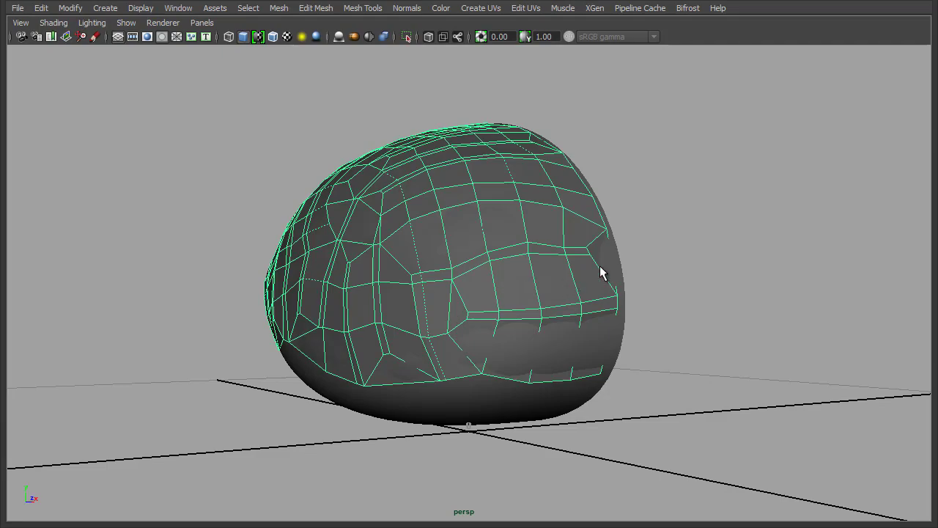
{"action": "left_click_drag", "start_coordinate": [399, 251], "coordinate": [408, 403], "text": "alt"}
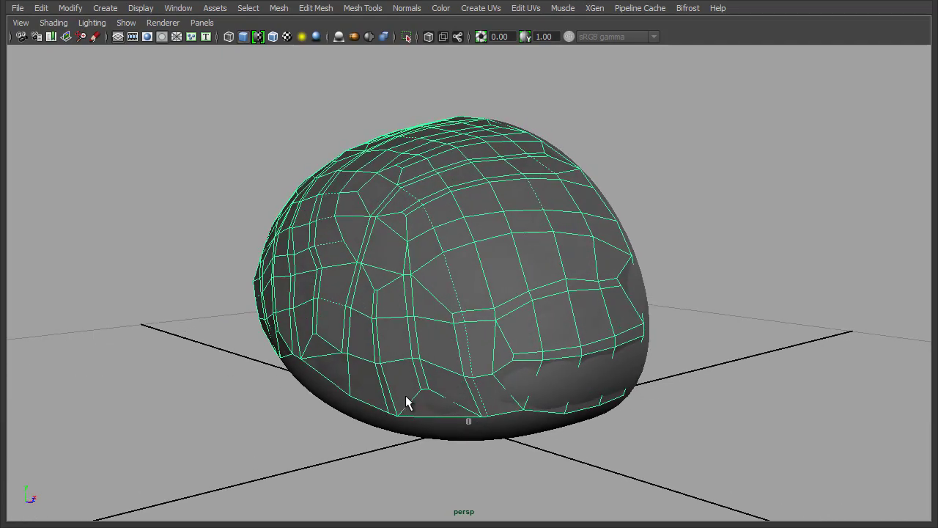
{"action": "left_click_drag", "start_coordinate": [345, 306], "coordinate": [551, 314], "text": "alt"}
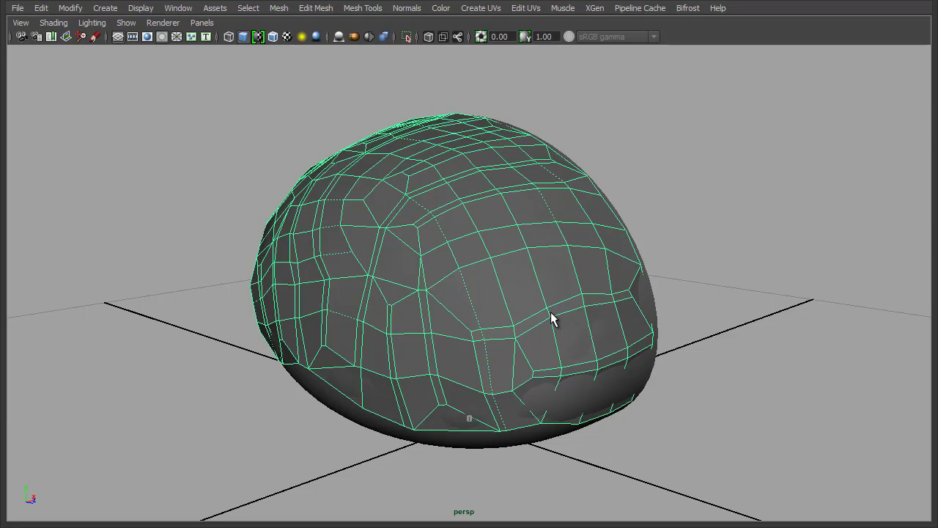
{"action": "left_click_drag", "start_coordinate": [449, 272], "coordinate": [496, 383], "text": "alt"}
Remove the underlying smooth reference surface from view and select the completed quad mesh
{"action": "left_click", "coordinate": [357, 401]}
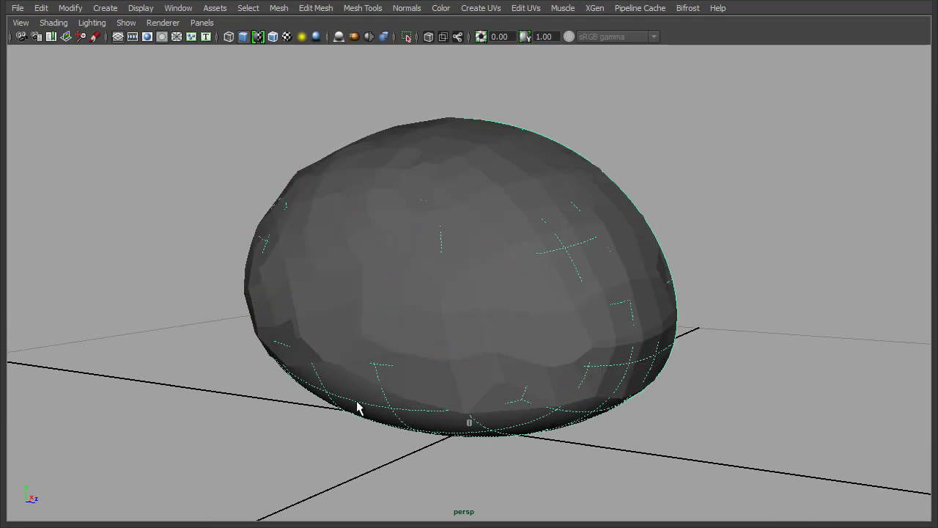
{"action": "left_click_drag", "start_coordinate": [724, 354], "coordinate": [507, 336], "text": "alt"}
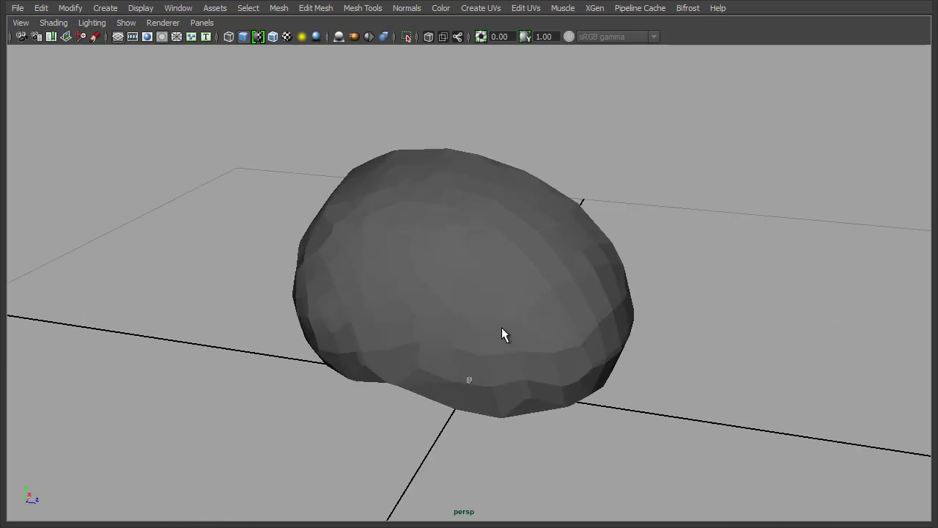
{"action": "left_click", "coordinate": [502, 330]}
{"action": "left_click_drag", "start_coordinate": [748, 339], "coordinate": [630, 354], "text": "alt"}
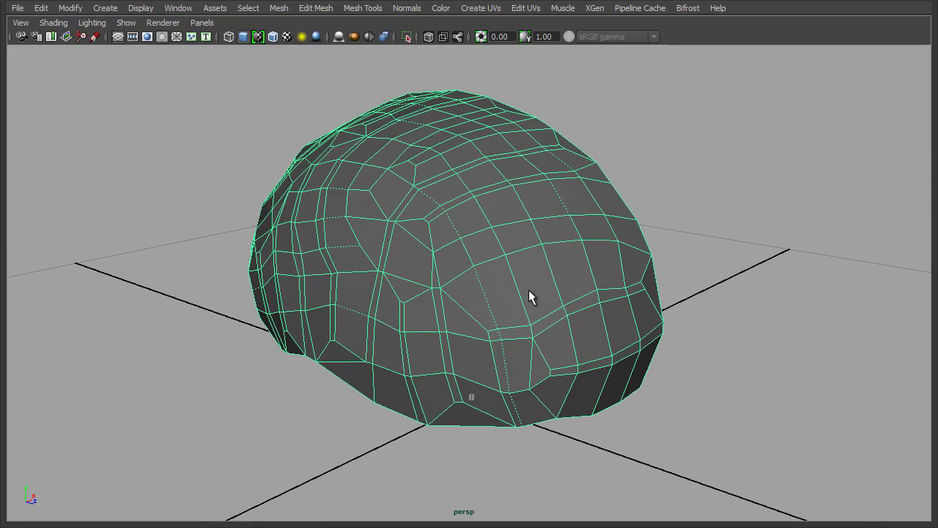
Try to insert an edge loop through the front rows of the quad mesh, comparing positions with the loop preview
{"action": "right_click", "coordinate": [526, 268], "text": "ctrl+shift"}
{"action": "right_click", "coordinate": [528, 275], "text": "shift"}
{"action": "left_click", "coordinate": [516, 275]}
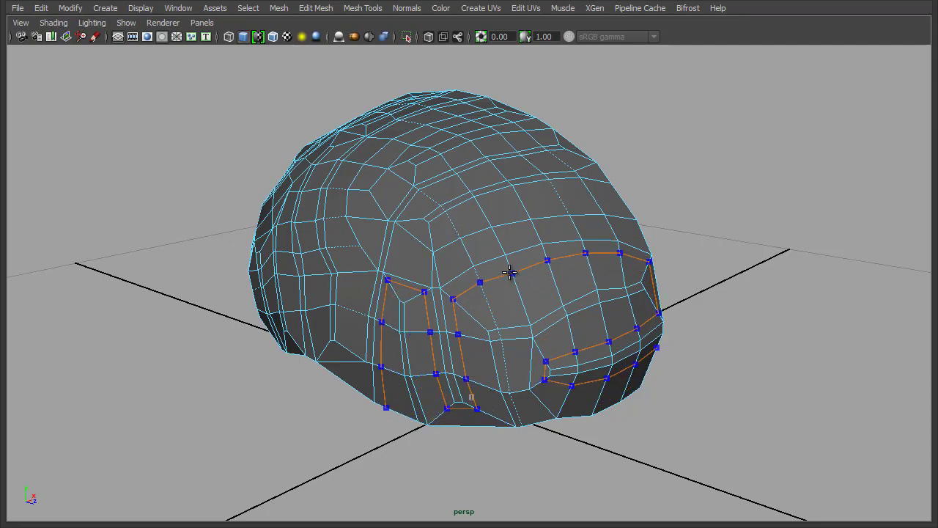
{"action": "left_click", "coordinate": [511, 272], "text": "ctrl"}
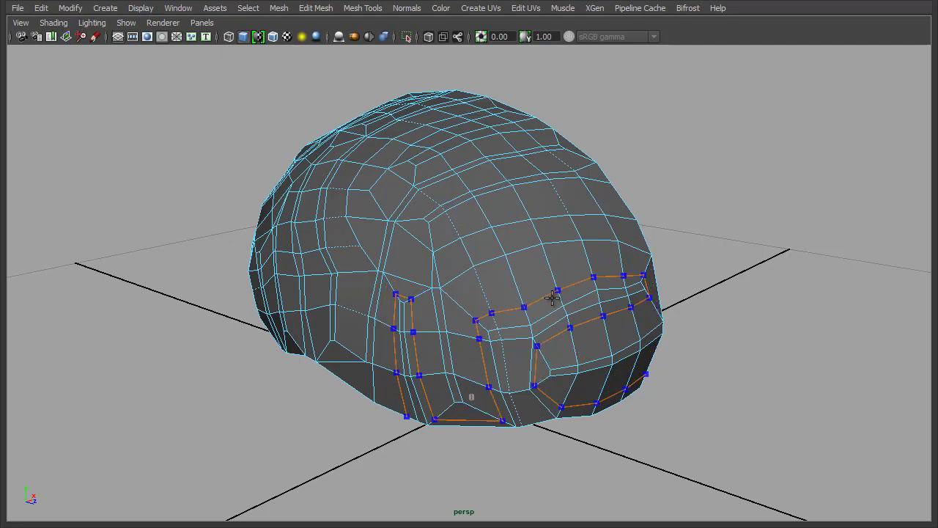
Switch to face selection and select the winding face loop that starts in the mesh's lower front row
{"action": "right_click", "coordinate": [518, 270]}
{"action": "right_click_drag", "start_coordinate": [518, 270], "coordinate": [581, 252]}
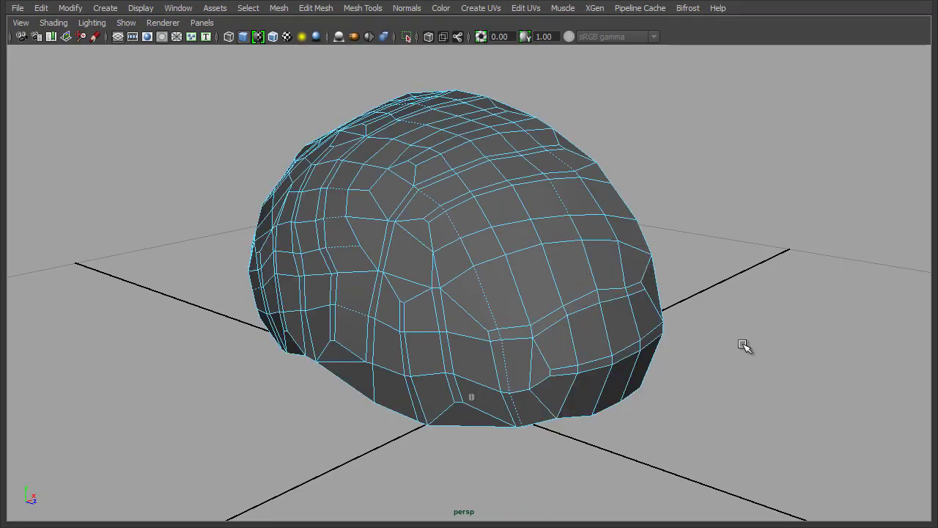
{"action": "left_click_drag", "start_coordinate": [744, 346], "coordinate": [708, 351], "text": "alt"}
{"action": "left_click", "coordinate": [623, 367]}
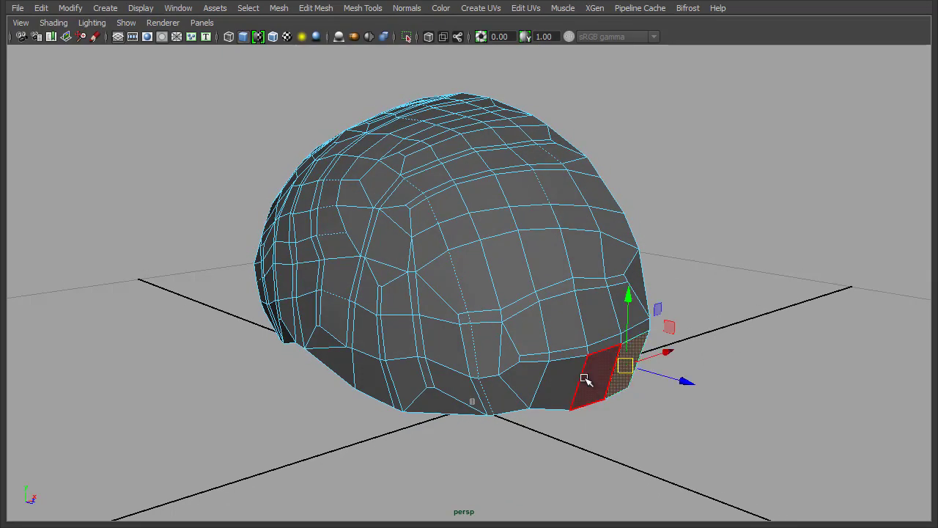
{"action": "key", "text": "ctrl+z"}
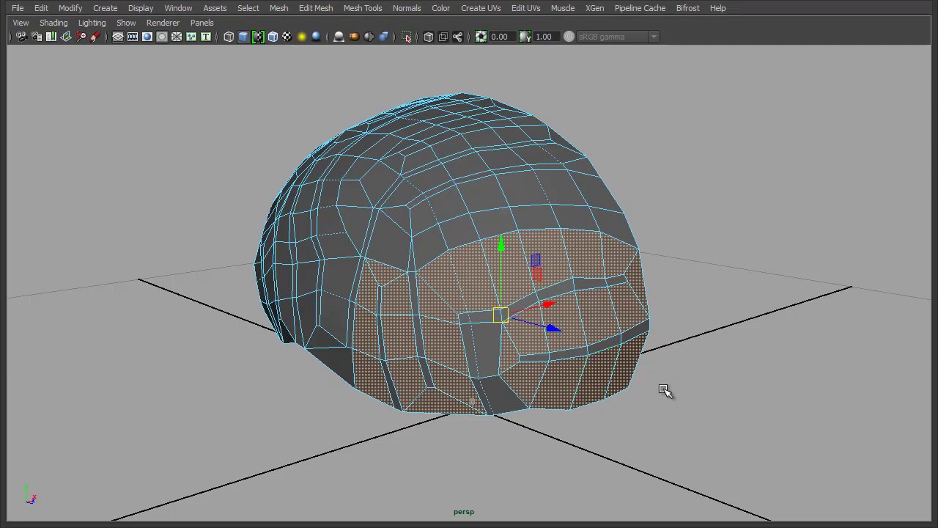
Add the winding face loop over the upper part of the mesh to the selection
{"action": "left_click_drag", "start_coordinate": [664, 389], "coordinate": [749, 394], "text": "alt"}
{"action": "left_click_drag", "start_coordinate": [725, 233], "coordinate": [716, 251], "text": "alt"}
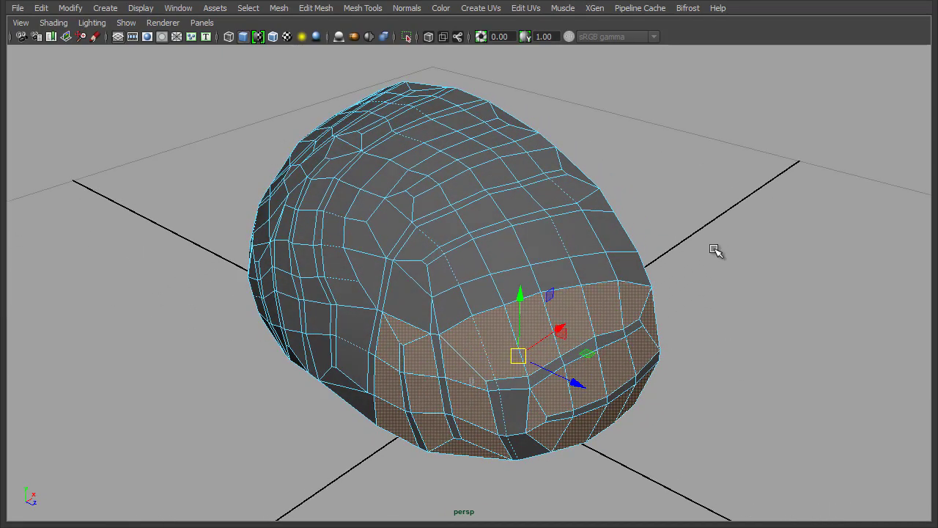
{"action": "left_click", "coordinate": [588, 239], "text": "shift"}
{"action": "double_click", "coordinate": [586, 239], "text": "shift"}
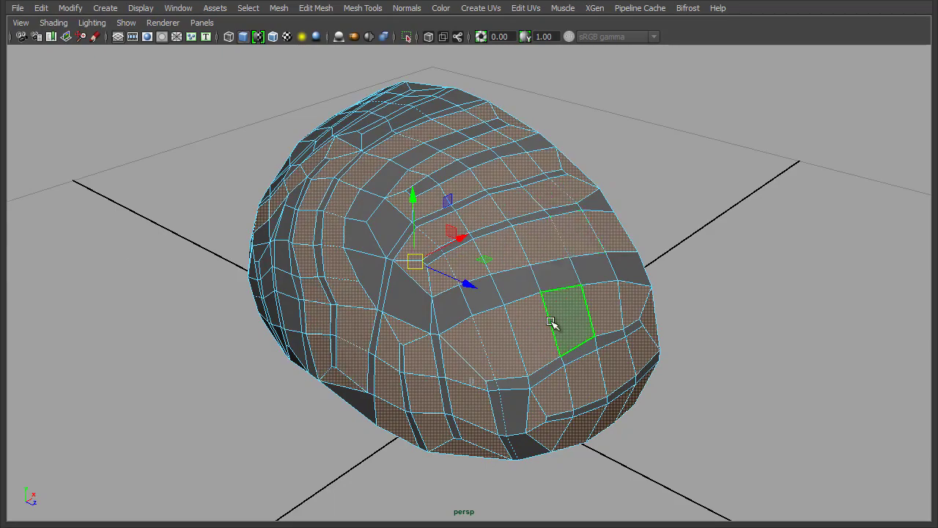
Try to add the winding face loops at the back of the quad mesh to the selection
{"action": "left_click_drag", "start_coordinate": [555, 320], "coordinate": [568, 374], "text": "alt"}
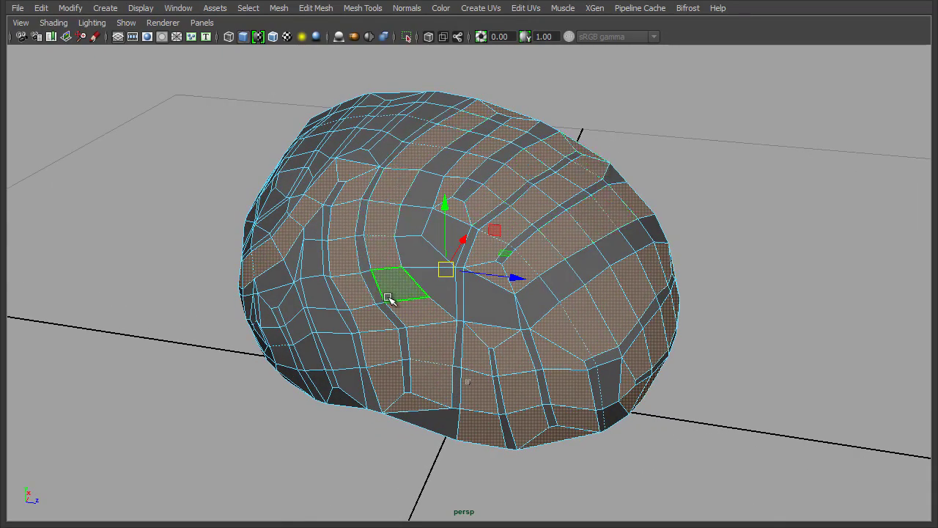
{"action": "left_click_drag", "start_coordinate": [298, 433], "coordinate": [457, 418], "text": "alt"}
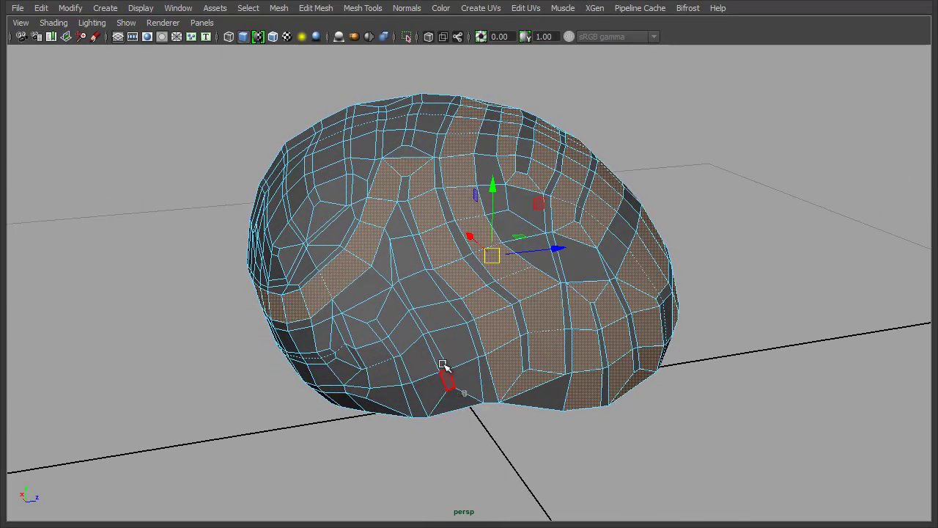
{"action": "left_click_drag", "start_coordinate": [429, 378], "coordinate": [556, 440], "text": "alt"}
{"action": "double_click", "coordinate": [340, 295], "text": "shift"}
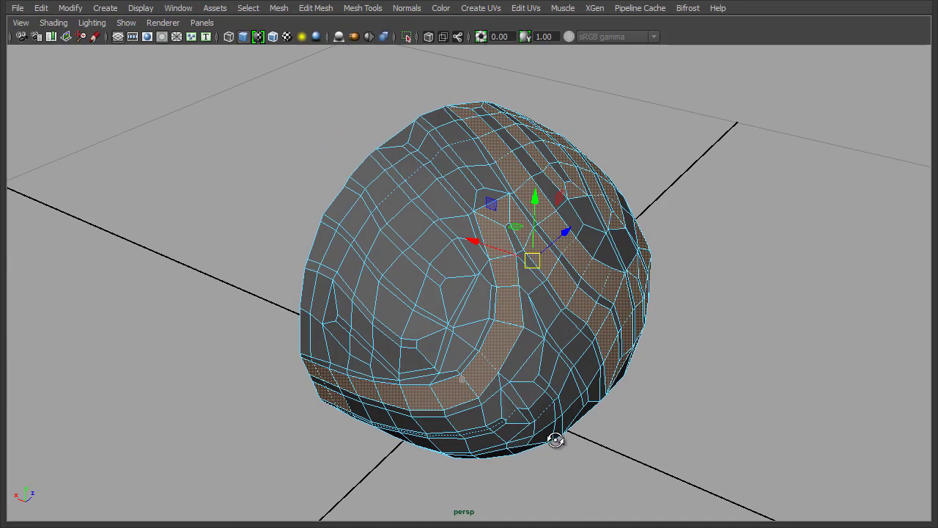
{"action": "double_click", "coordinate": [330, 254], "text": "shift"}
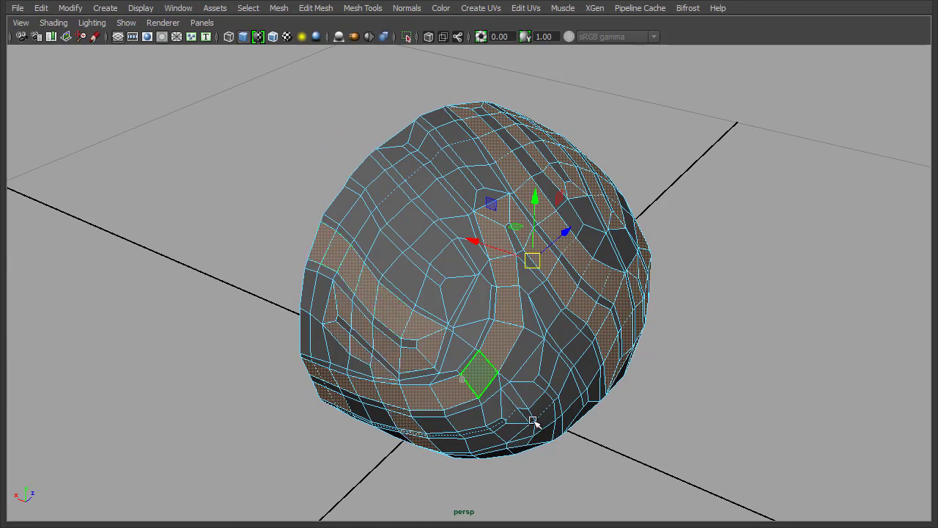
{"action": "key", "text": "ctrl+z"}
{"action": "mouse_move", "coordinate": [793, 437]}
{"action": "left_mouse_down", "text": "alt"}
{"action": "mouse_move", "coordinate": [710, 417]}
{"action": "mouse_move", "coordinate": [786, 424]}
{"action": "left_mouse_up", "text": "alt"}
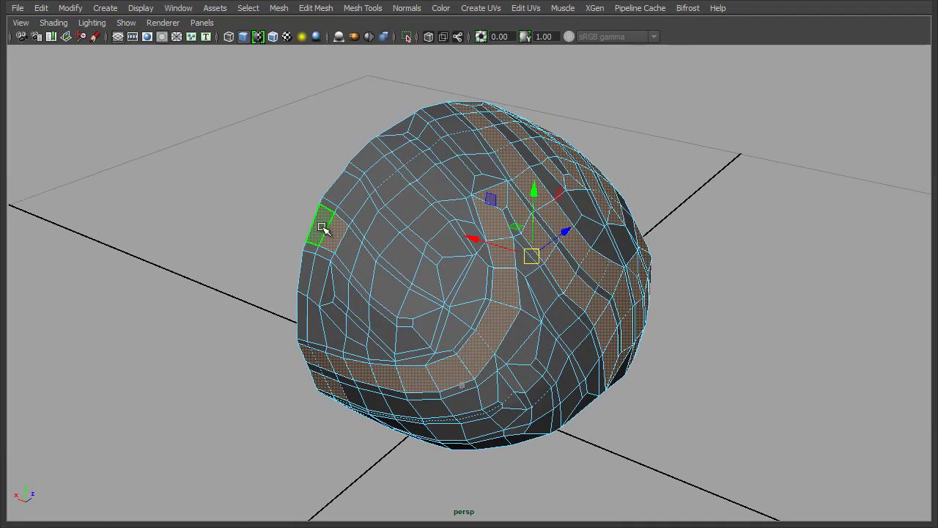
Extrude the selected winding face loops with a thickness of 0.1
{"action": "left_click_drag", "start_coordinate": [781, 368], "coordinate": [591, 350], "text": "alt"}
{"action": "right_click", "coordinate": [512, 181], "text": "shift"}
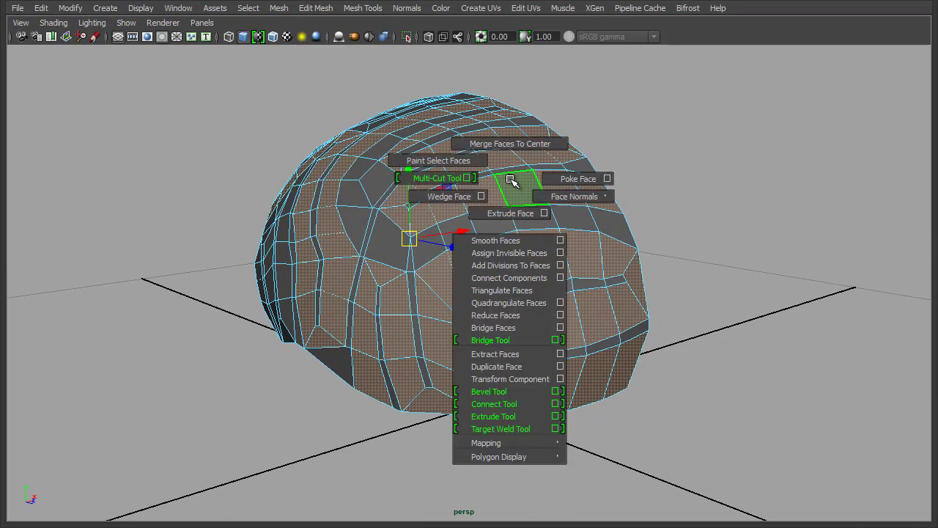
{"action": "left_click", "coordinate": [510, 210]}
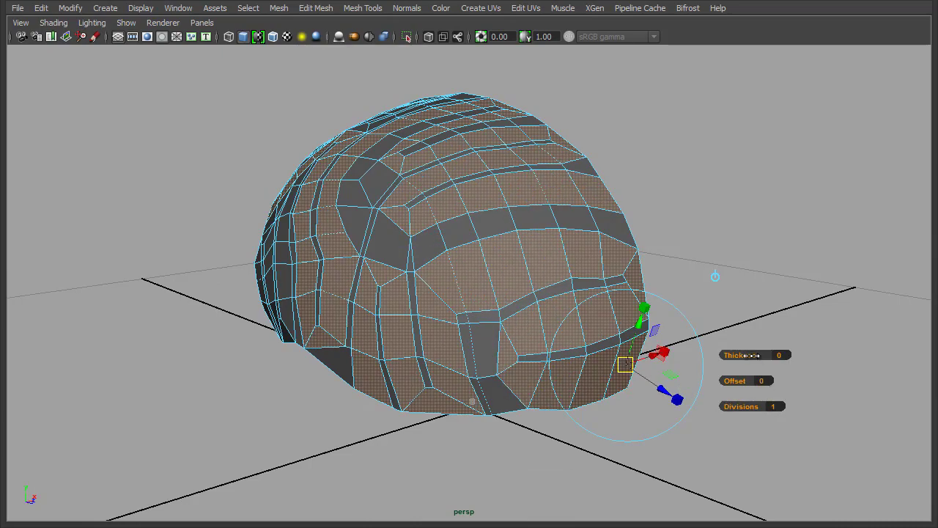
{"action": "left_click_drag", "start_coordinate": [752, 355], "coordinate": [752, 354]}
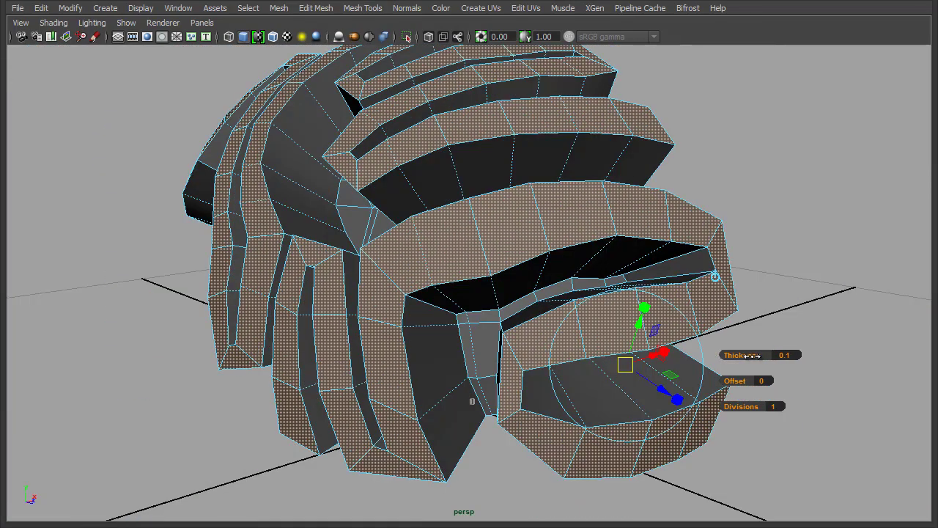
{"action": "middle_click_drag", "start_coordinate": [771, 190], "coordinate": [758, 205], "text": "alt"}
{"action": "right_click_drag", "start_coordinate": [758, 205], "coordinate": [702, 206], "text": "alt"}
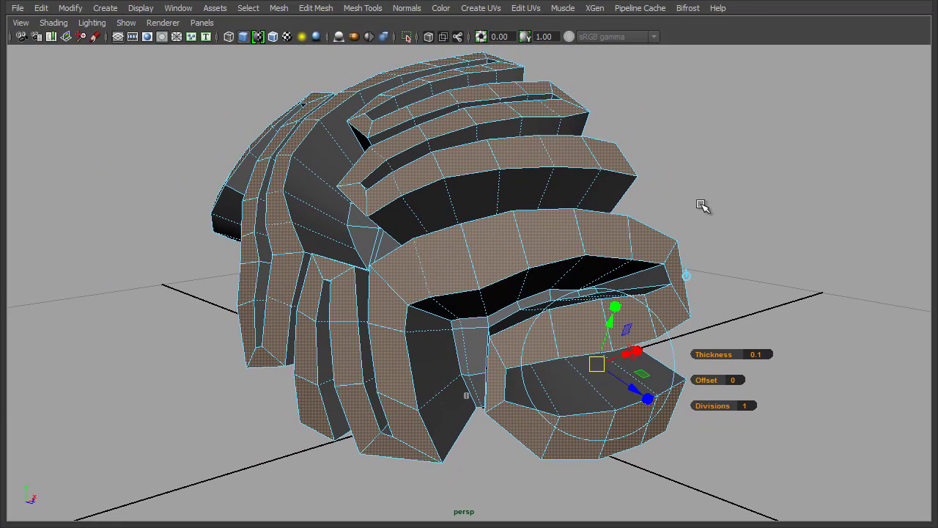
Restore the full interface, return to object selection and set the face extrusion's thickness to 0.025
{"action": "key", "text": "ctrl+space"}
{"action": "right_click_drag", "start_coordinate": [478, 229], "coordinate": [546, 213]}
{"action": "scroll", "coordinate": [907, 162], "scroll_direction": "down", "scroll_amount": 3}
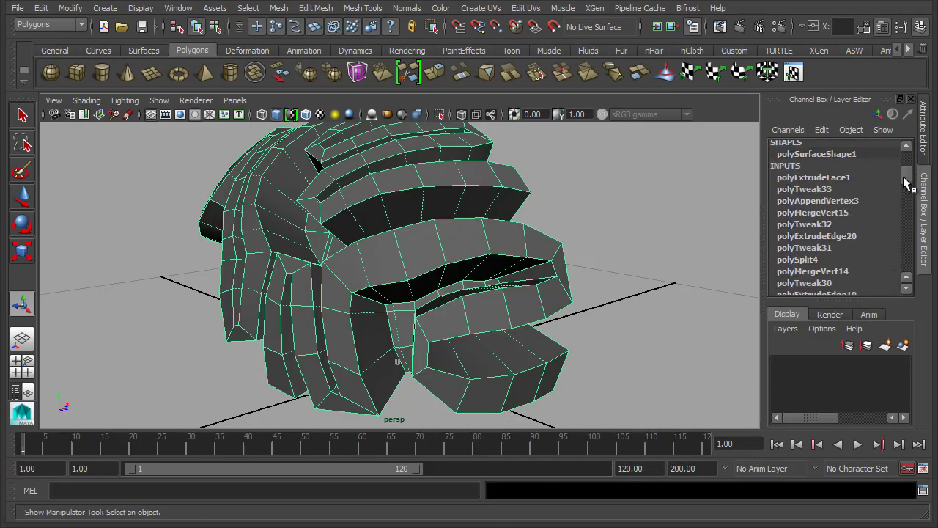
{"action": "scroll", "coordinate": [907, 162], "scroll_direction": "up", "scroll_amount": 1}
{"action": "left_click", "coordinate": [833, 202]}
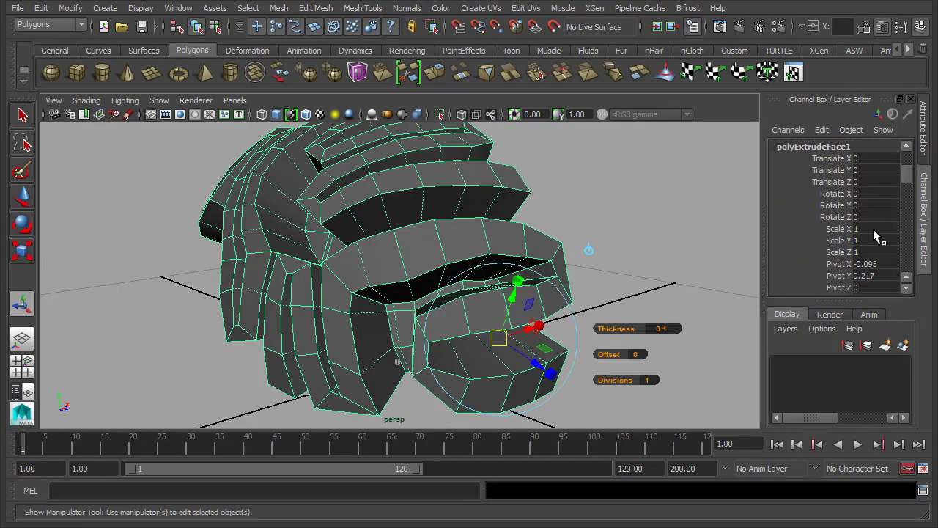
{"action": "left_click_drag", "start_coordinate": [906, 172], "coordinate": [911, 199]}
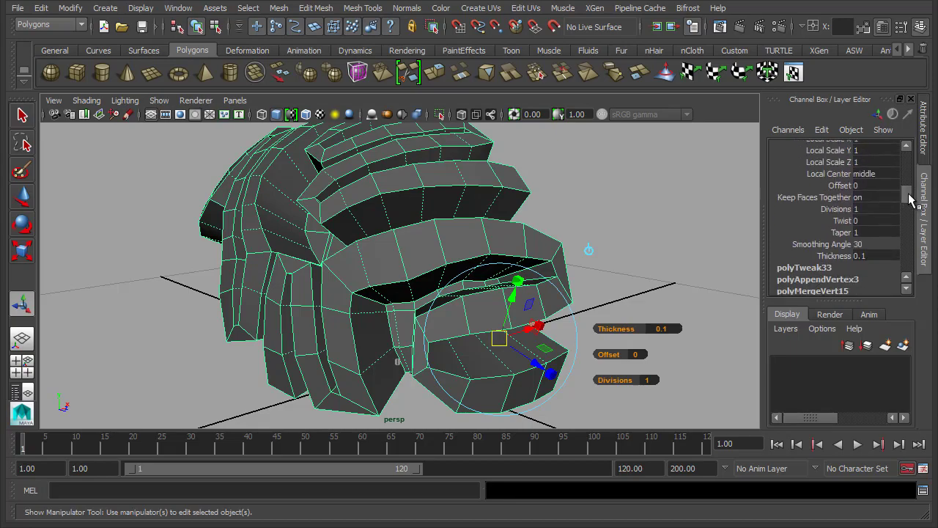
{"action": "double_click", "coordinate": [881, 255]}
{"action": "key", "text": "Return"}
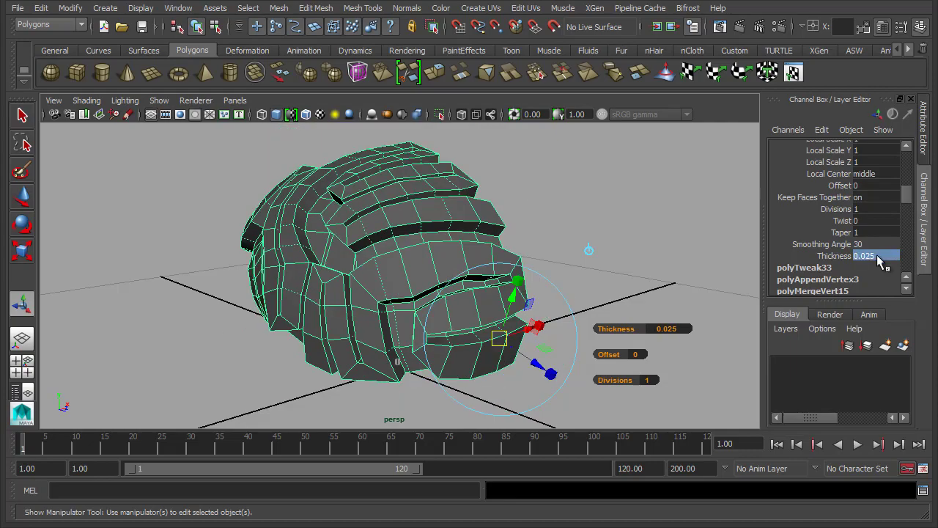
Turn on the smooth mesh preview, deselect the mesh and examine the raised folds from several sides
{"action": "left_click_drag", "start_coordinate": [413, 192], "coordinate": [437, 181], "text": "alt"}
{"action": "key", "text": "3"}
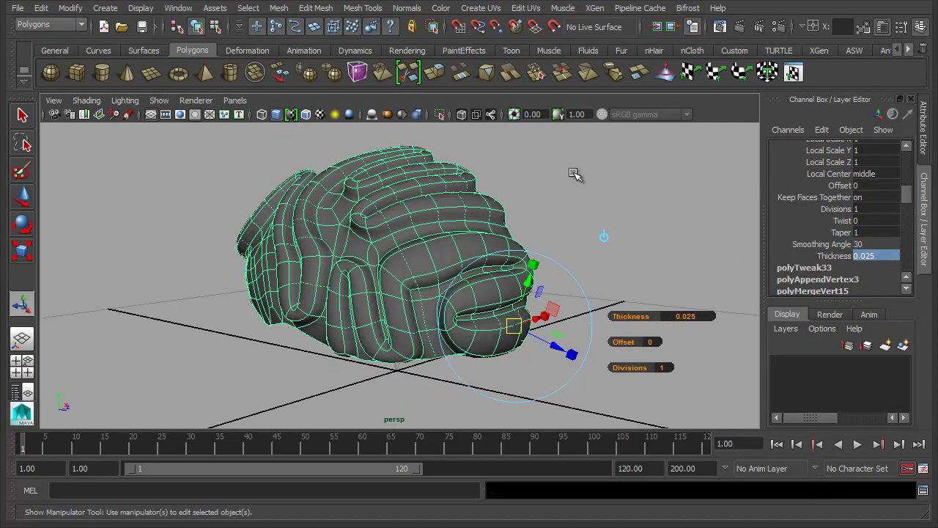
{"action": "left_click", "coordinate": [574, 174]}
{"action": "left_click_drag", "start_coordinate": [482, 251], "coordinate": [487, 272], "text": "alt"}
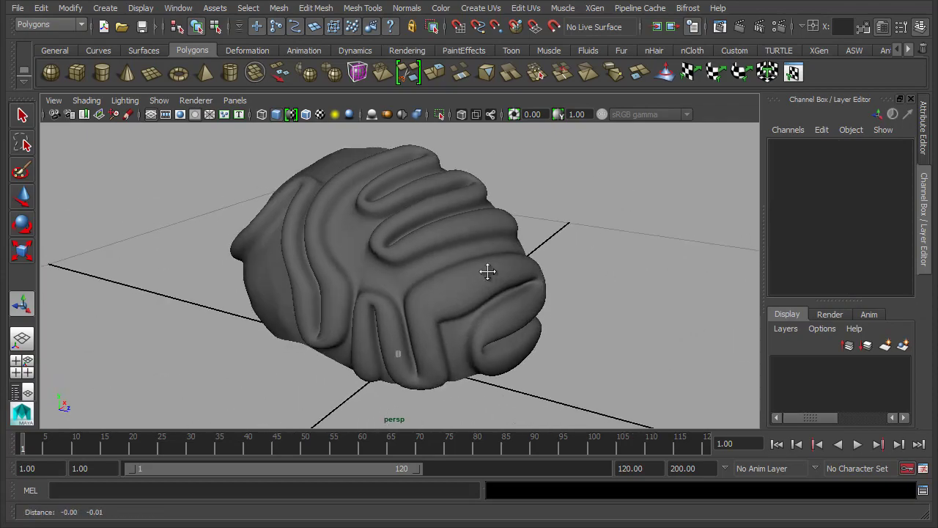
{"action": "middle_click_drag", "start_coordinate": [488, 272], "coordinate": [499, 248], "text": "alt"}
{"action": "right_click_drag", "start_coordinate": [499, 249], "coordinate": [542, 267], "text": "alt"}
{"action": "left_click_drag", "start_coordinate": [428, 156], "coordinate": [361, 176], "text": "alt"}
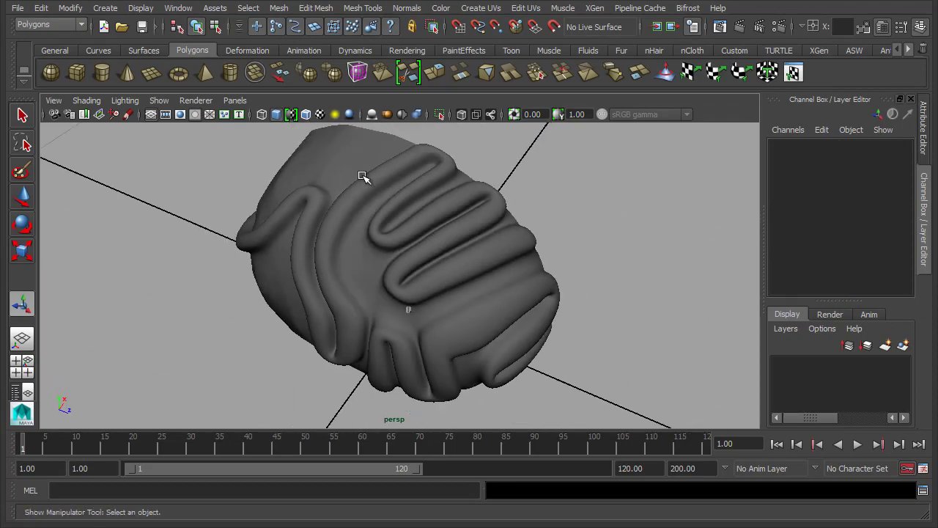
{"action": "left_click_drag", "start_coordinate": [286, 285], "coordinate": [462, 320], "text": "alt"}
Switch the mesh to face selection and select the face loop winding through the flat lower side area
{"action": "left_click", "coordinate": [425, 305]}
{"action": "right_click_drag", "start_coordinate": [463, 321], "coordinate": [437, 225]}
{"action": "left_click", "coordinate": [429, 222]}
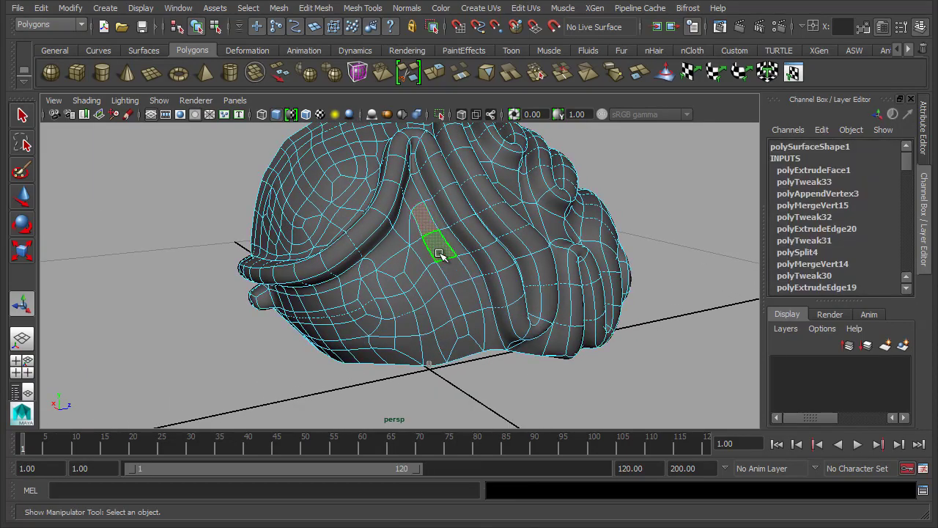
{"action": "double_click", "coordinate": [440, 253], "text": "shift"}
{"action": "left_click_drag", "start_coordinate": [513, 378], "coordinate": [456, 310], "text": "alt"}
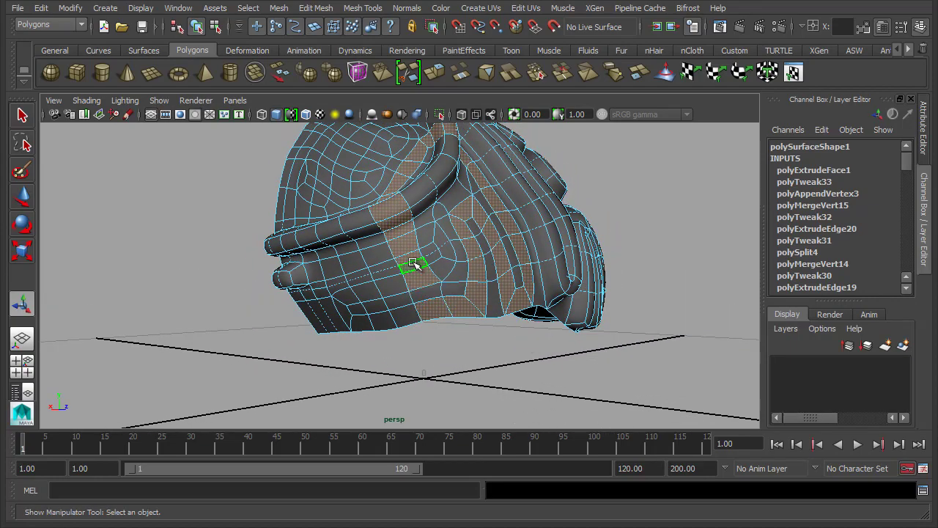
Refine the face selection to the winding strip on the lower side, deselecting faces on the raised ridge and the back
{"action": "left_click_drag", "start_coordinate": [346, 227], "coordinate": [217, 183], "text": "alt"}
{"action": "left_click_drag", "start_coordinate": [337, 261], "coordinate": [339, 242], "text": "ctrl"}
{"action": "left_click_drag", "start_coordinate": [507, 365], "coordinate": [559, 227], "text": "alt"}
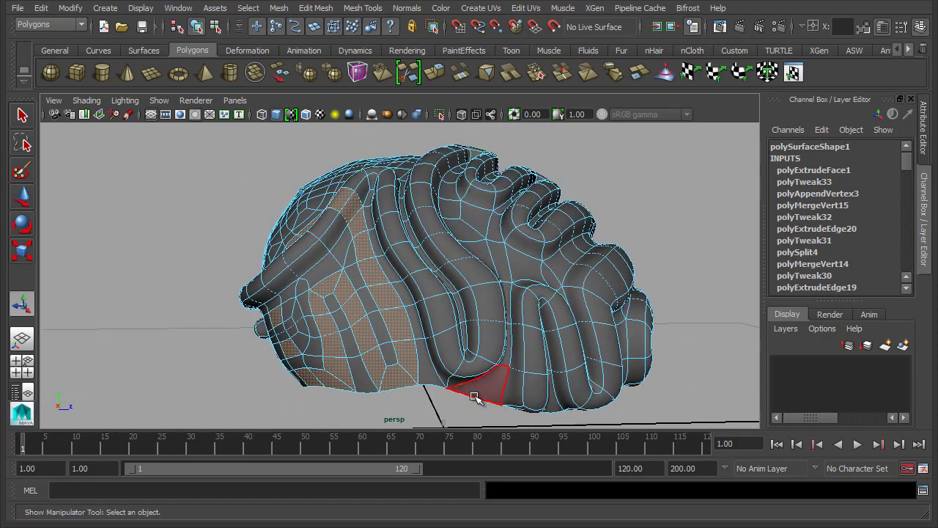
{"action": "left_click_drag", "start_coordinate": [449, 351], "coordinate": [400, 374], "text": "alt"}
{"action": "left_click_drag", "start_coordinate": [457, 364], "coordinate": [461, 347], "text": "alt"}
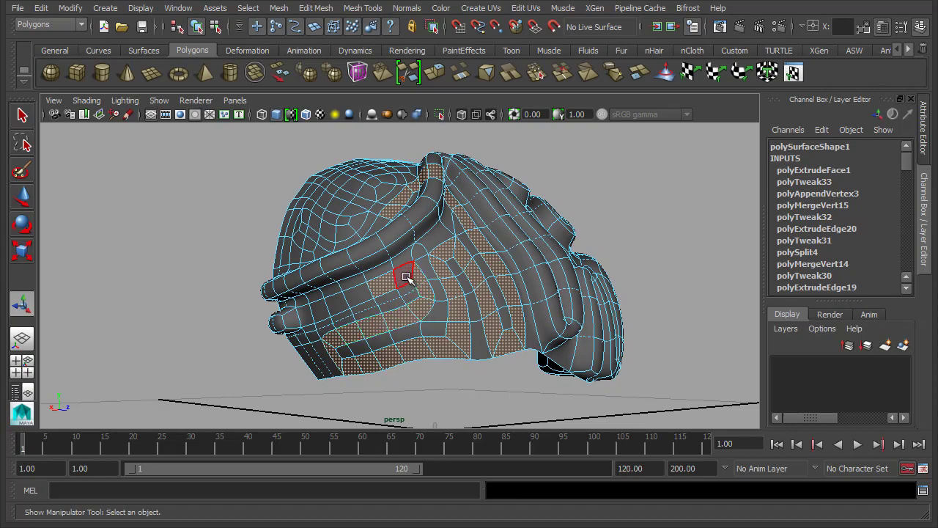
{"action": "left_click_drag", "start_coordinate": [395, 368], "coordinate": [459, 312], "text": "alt"}
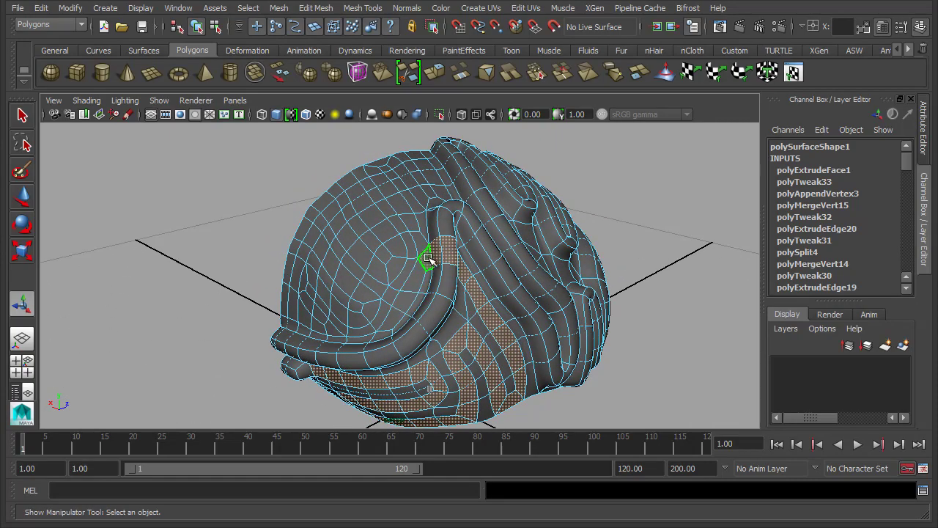
{"action": "left_click_drag", "start_coordinate": [451, 264], "coordinate": [429, 308], "text": "alt"}
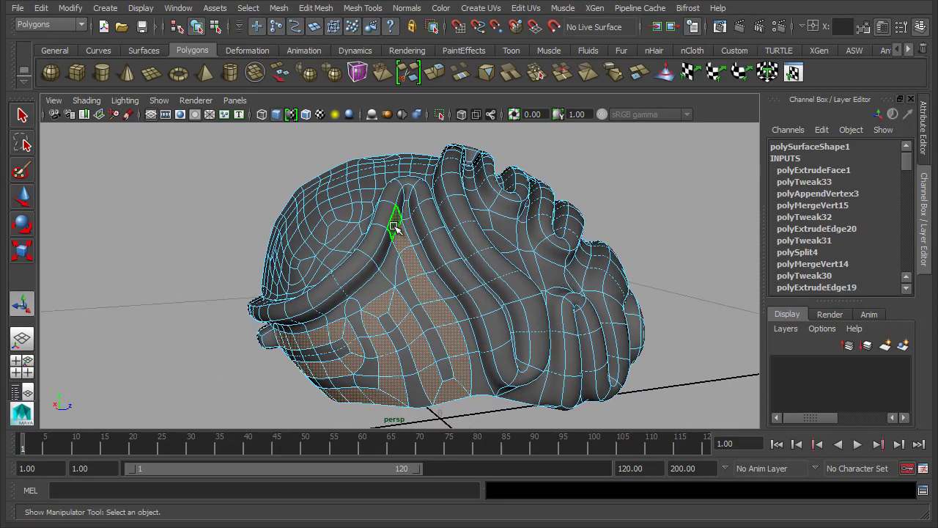
{"action": "left_click_drag", "start_coordinate": [540, 350], "coordinate": [477, 251], "text": "alt"}
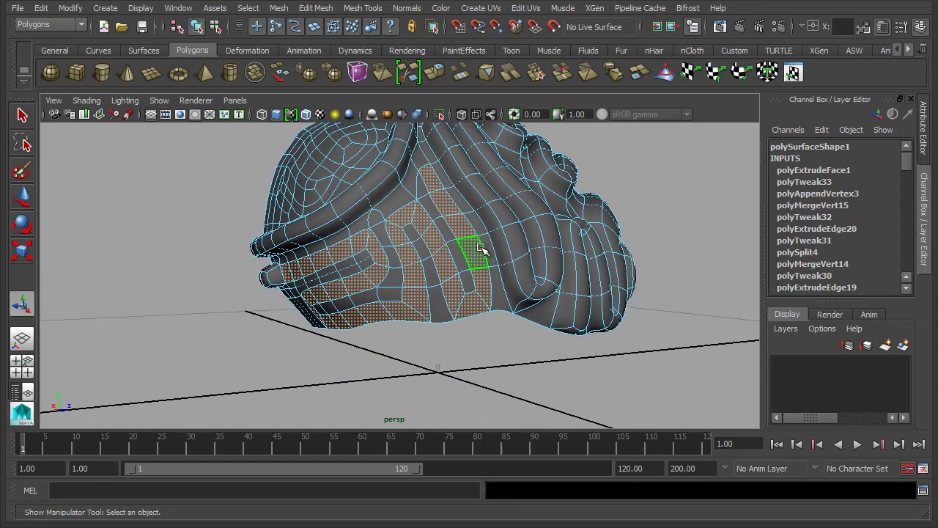
{"action": "left_click_drag", "start_coordinate": [402, 284], "coordinate": [384, 271], "text": "alt"}
Extrude the selected lower side faces with a thickness of 0.25
{"action": "left_click", "coordinate": [376, 273]}
{"action": "right_click_drag", "start_coordinate": [388, 266], "coordinate": [396, 299], "text": "shift"}
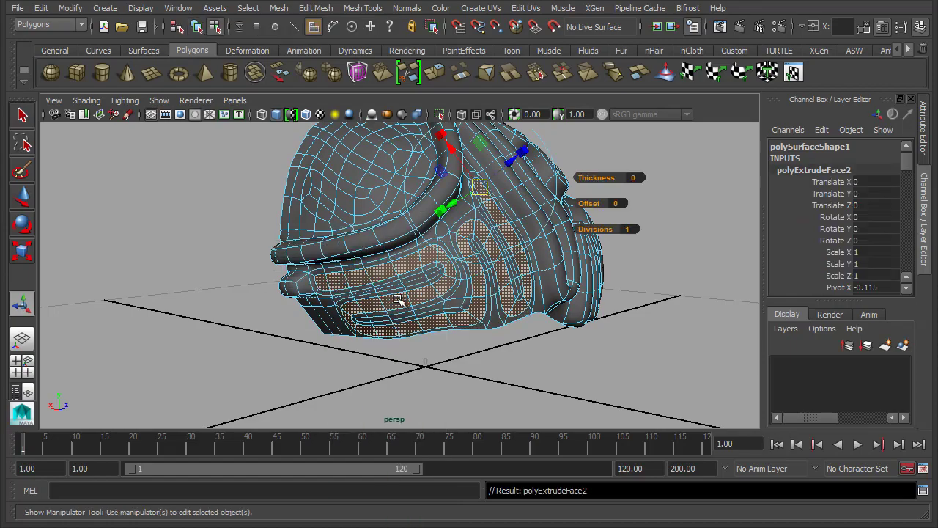
{"action": "left_click_drag", "start_coordinate": [567, 267], "coordinate": [579, 289], "text": "alt"}
{"action": "left_click_drag", "start_coordinate": [907, 174], "coordinate": [910, 192]}
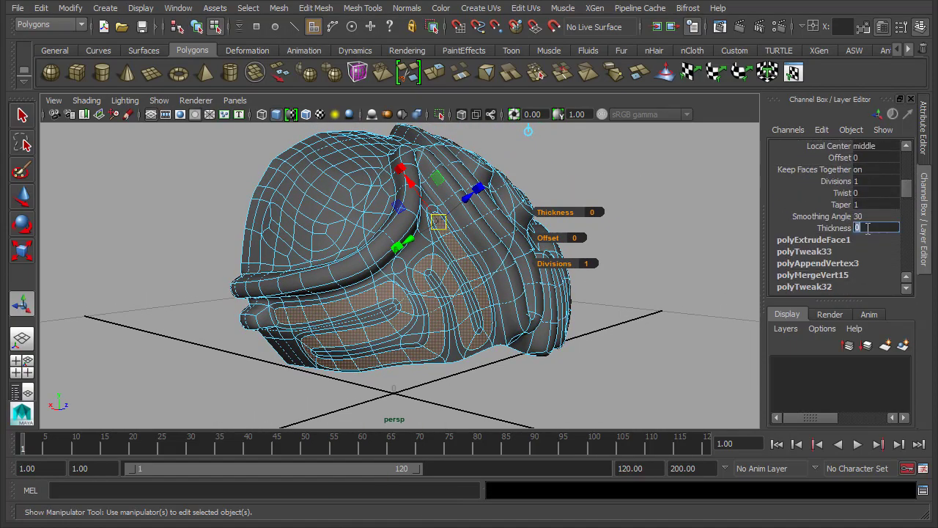
{"action": "type", "text": "5"}
{"action": "key", "text": "Return"}
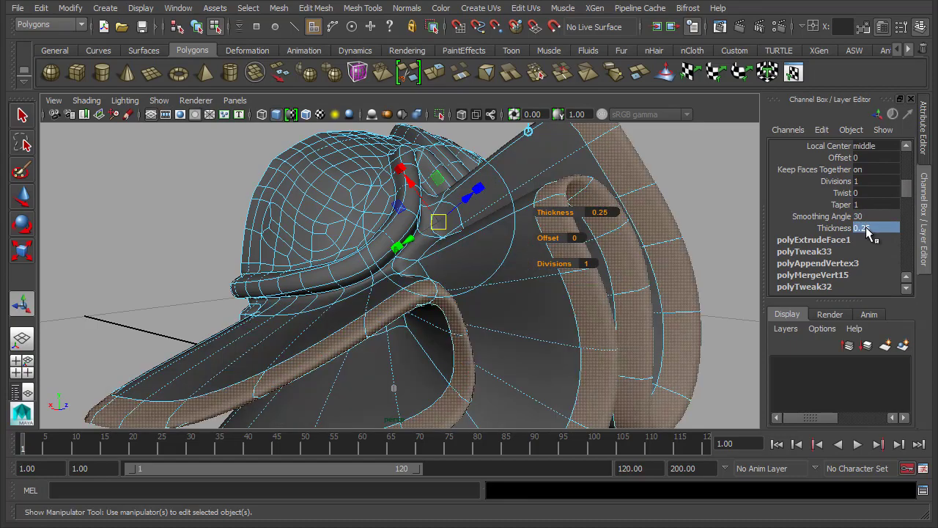
Set the lower side extrusion's thickness to 0.025
{"action": "left_click", "coordinate": [864, 228]}
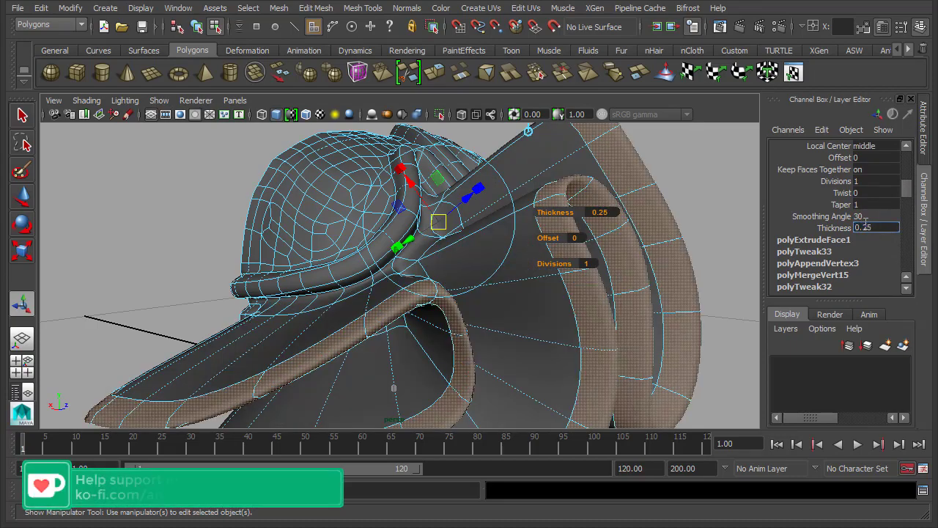
{"action": "type", "text": "0"}
{"action": "key", "text": "Return"}
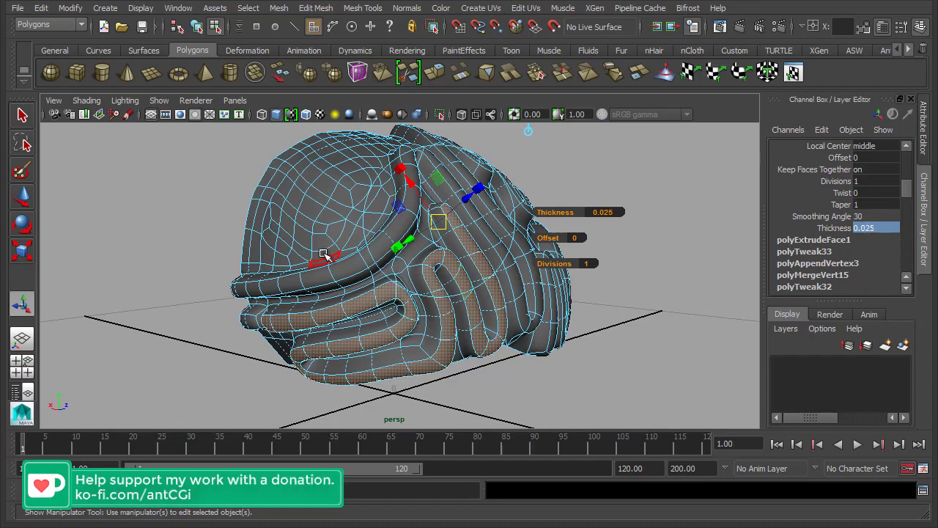
Select the curved face strip on the smooth rear area above the ridge and extrude it with a thickness of 0.025
{"action": "mouse_move", "coordinate": [325, 253]}
{"action": "left_mouse_down", "text": "alt"}
{"action": "mouse_move", "coordinate": [297, 249]}
{"action": "mouse_move", "coordinate": [326, 253]}
{"action": "mouse_move", "coordinate": [303, 242]}
{"action": "mouse_move", "coordinate": [362, 270]}
{"action": "mouse_move", "coordinate": [369, 249]}
{"action": "mouse_move", "coordinate": [301, 211]}
{"action": "mouse_move", "coordinate": [326, 225]}
{"action": "left_mouse_up", "text": "alt"}
{"action": "left_click", "coordinate": [320, 279]}
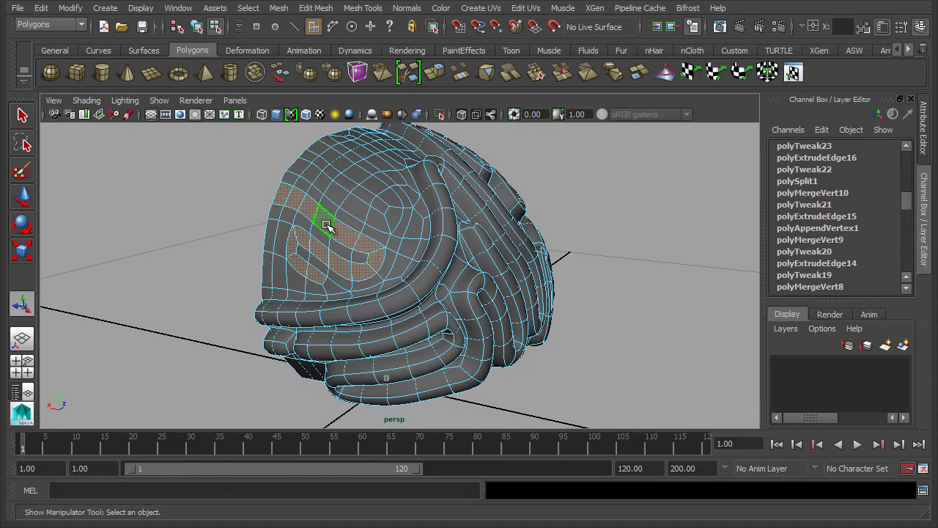
{"action": "key", "text": "ctrl+e"}
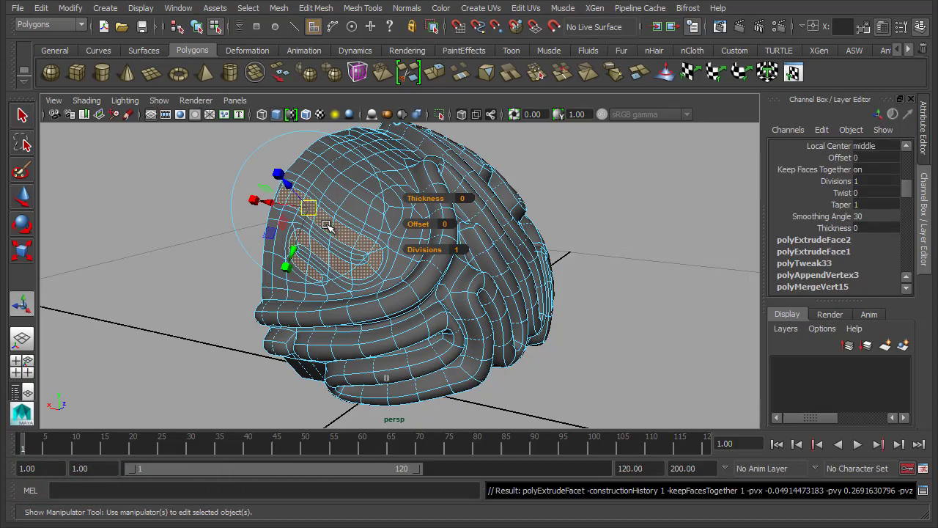
{"action": "left_click", "coordinate": [878, 228]}
{"action": "type", "text": ".025"}
{"action": "key", "text": "Return"}
Select the winding face strip on the upper rear area, beside the newly extruded fold
{"action": "left_click_drag", "start_coordinate": [369, 322], "coordinate": [423, 303], "text": "alt"}
{"action": "left_click", "coordinate": [143, 183]}
{"action": "left_click", "coordinate": [273, 198]}
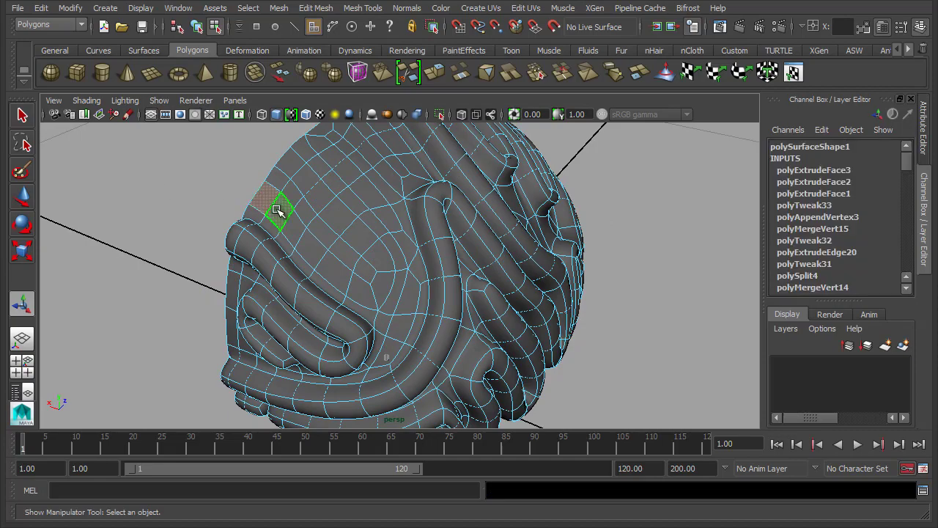
{"action": "double_click", "coordinate": [279, 210], "text": "shift"}
{"action": "left_click_drag", "start_coordinate": [314, 244], "coordinate": [310, 189], "text": "alt"}
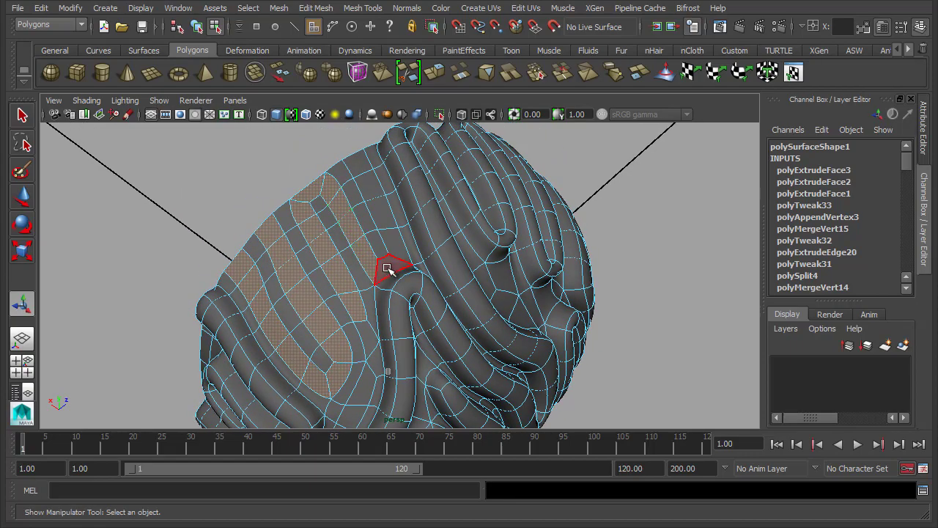
Extrude the selected winding face strip on the upper rear area with a thickness of 0.025
{"action": "right_click_drag", "start_coordinate": [582, 306], "coordinate": [605, 351], "text": "alt"}
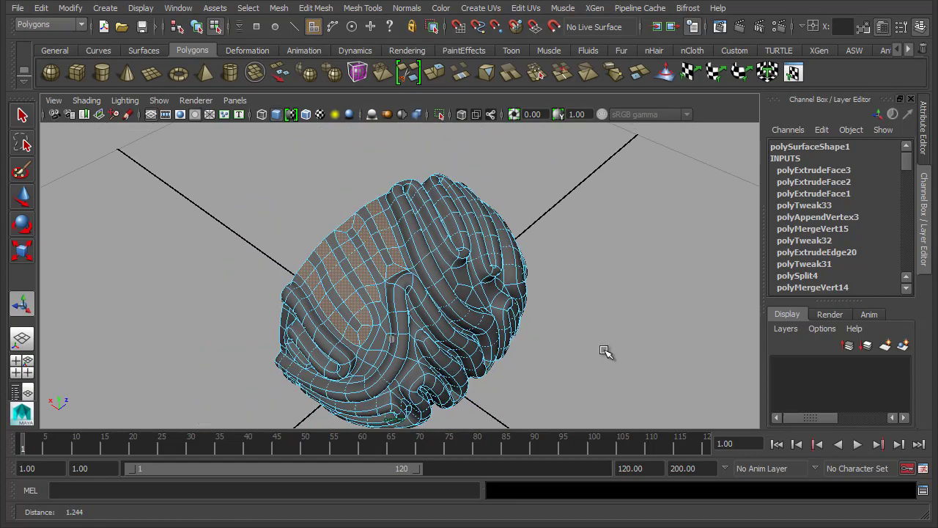
{"action": "left_click_drag", "start_coordinate": [605, 352], "coordinate": [627, 310], "text": "alt"}
{"action": "key", "text": "ctrl+e"}
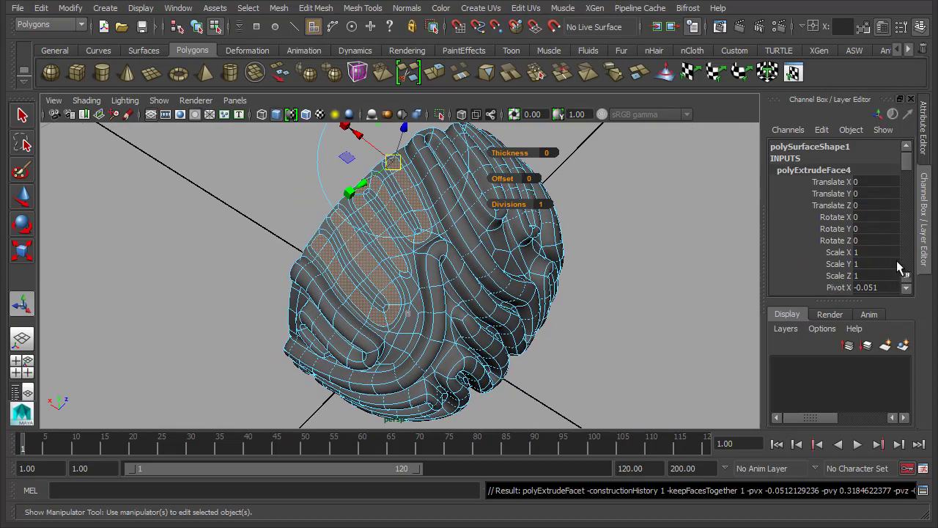
{"action": "left_click_drag", "start_coordinate": [903, 171], "coordinate": [912, 193]}
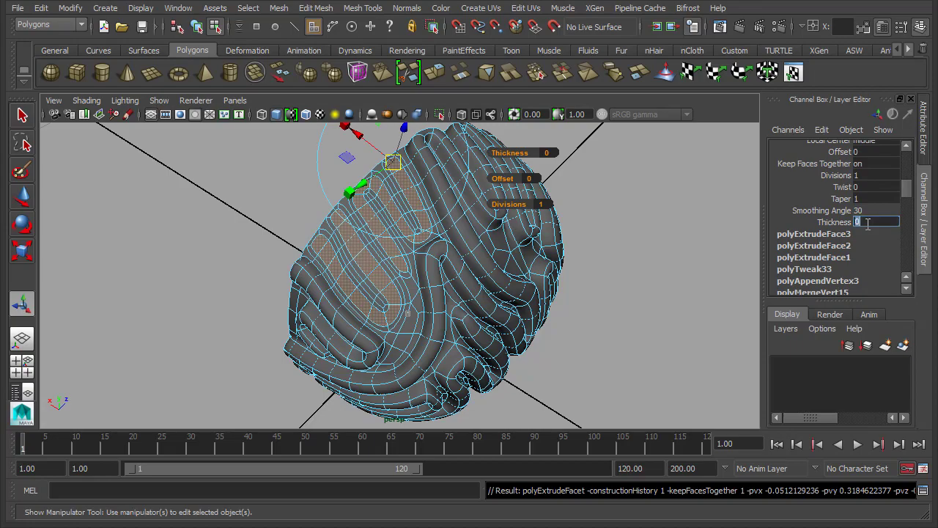
{"action": "type", "text": "5"}
{"action": "key", "text": "Return"}
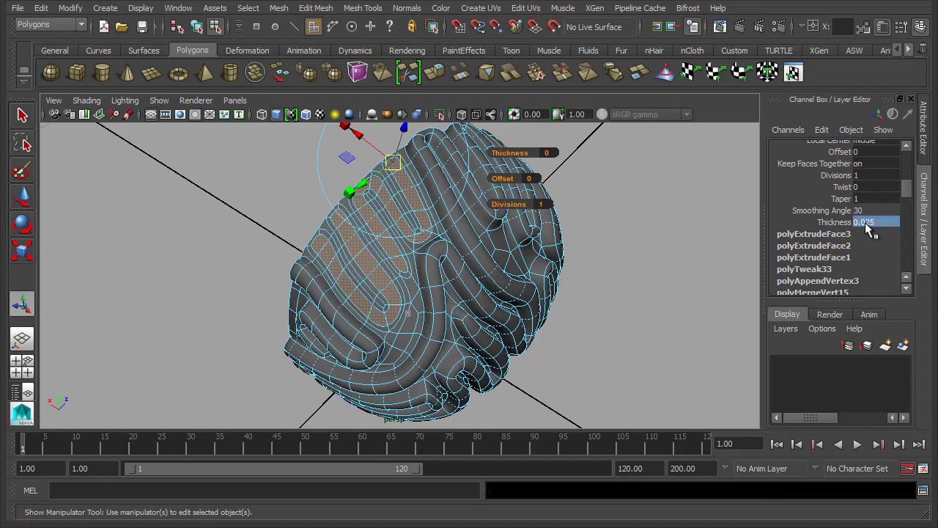
Return to object mode, deselect the mesh and inspect the extruded folds from the front end
{"action": "right_click_drag", "start_coordinate": [494, 257], "coordinate": [576, 218]}
{"action": "left_click", "coordinate": [576, 218]}
{"action": "left_click_drag", "start_coordinate": [533, 343], "coordinate": [440, 250], "text": "alt"}
{"action": "right_click_drag", "start_coordinate": [413, 308], "coordinate": [404, 337], "text": "alt"}
{"action": "left_click_drag", "start_coordinate": [428, 332], "coordinate": [369, 288], "text": "alt"}
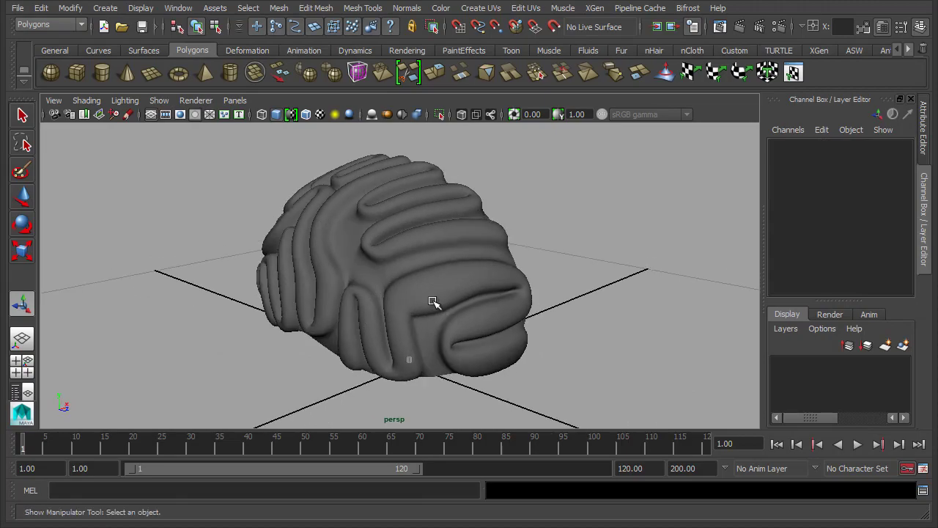
Select the short edges across the narrow strip in the lowest crease of the front end and collapse them
{"action": "left_click_drag", "start_coordinate": [433, 301], "coordinate": [398, 280], "text": "alt"}
{"action": "middle_click_drag", "start_coordinate": [398, 280], "coordinate": [402, 242], "text": "alt"}
{"action": "right_click_drag", "start_coordinate": [417, 257], "coordinate": [506, 289], "text": "alt"}
{"action": "left_click", "coordinate": [350, 285]}
{"action": "left_click_drag", "start_coordinate": [401, 281], "coordinate": [433, 287], "text": "alt"}
{"action": "right_click_drag", "start_coordinate": [434, 287], "coordinate": [437, 259]}
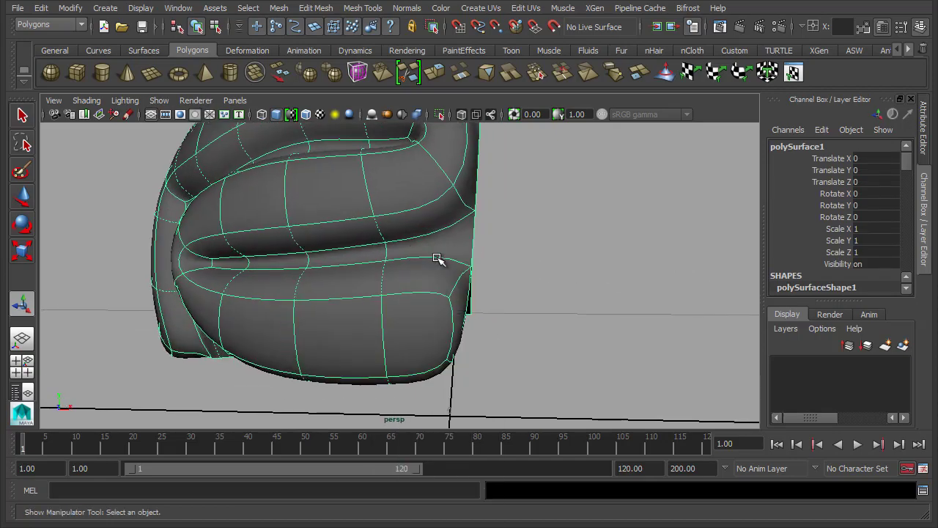
{"action": "left_click", "coordinate": [470, 250]}
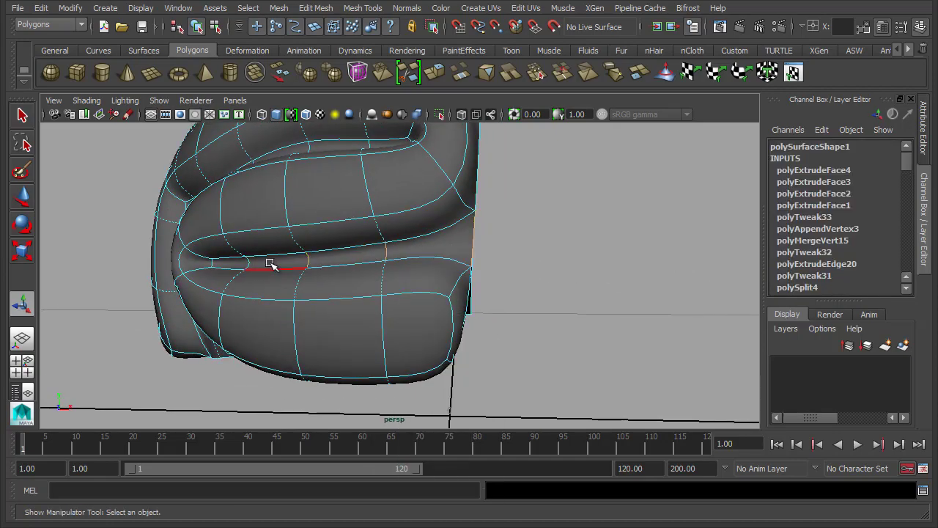
{"action": "right_click_drag", "start_coordinate": [214, 262], "coordinate": [273, 232], "text": "shift"}
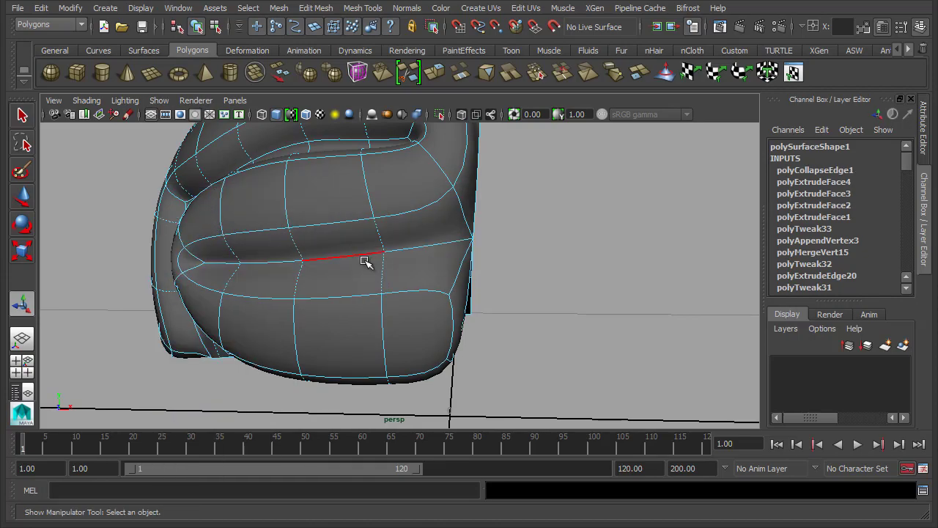
Show the viewport full screen, reselect the whole mesh in object mode and delete its construction history
{"action": "key", "text": "ctrl+space"}
{"action": "left_click_drag", "start_coordinate": [509, 329], "coordinate": [433, 244], "text": "alt"}
{"action": "left_click", "coordinate": [705, 175]}
{"action": "left_click", "coordinate": [513, 181]}
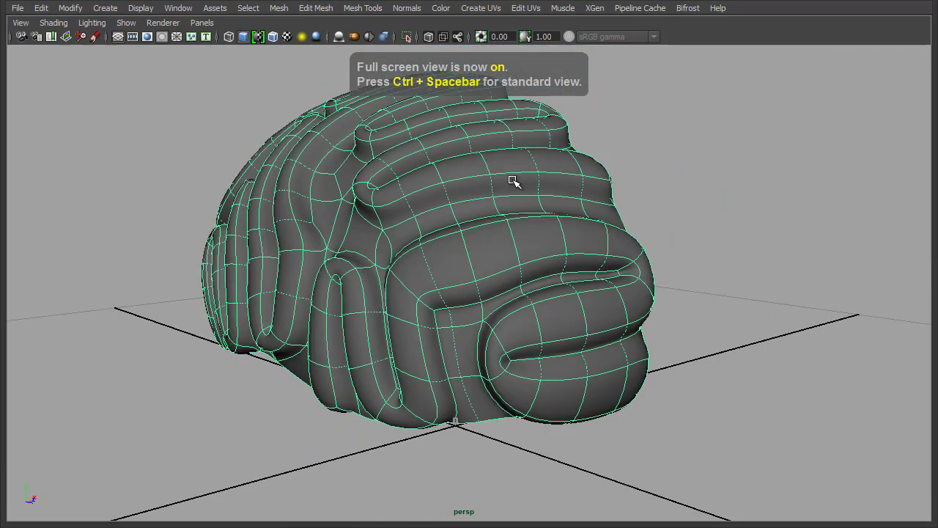
{"action": "left_click", "coordinate": [49, 9]}
{"action": "mouse_move", "coordinate": [147, 159]}
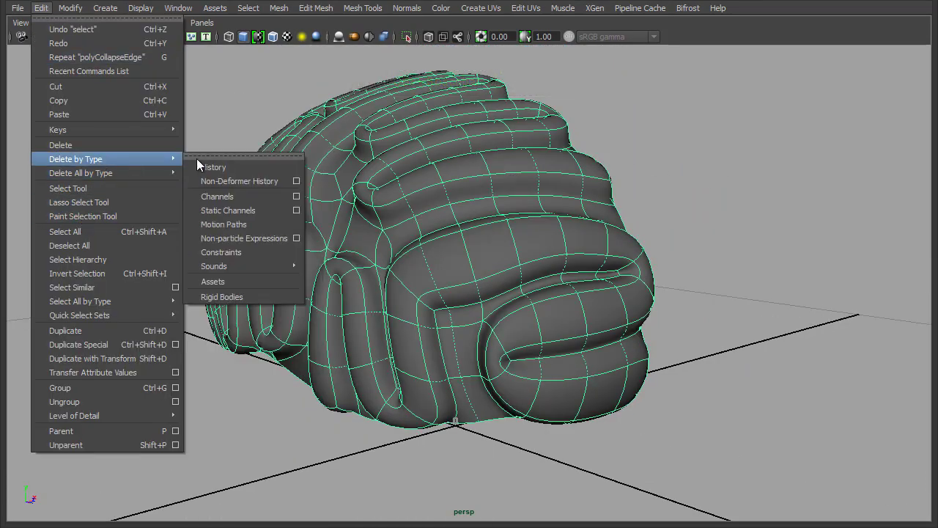
{"action": "left_click", "coordinate": [220, 168]}
Select the short edges across the gap above and around the rounded front fold and collapse them to close the gap
{"action": "left_click_drag", "start_coordinate": [566, 210], "coordinate": [530, 251], "text": "alt"}
{"action": "right_click", "coordinate": [508, 266]}
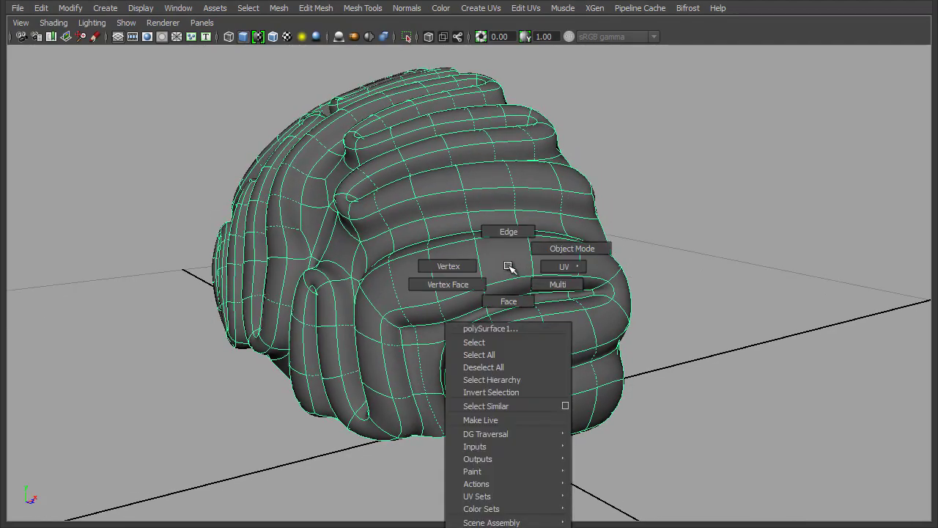
{"action": "right_click_drag", "start_coordinate": [508, 266], "coordinate": [509, 233]}
{"action": "left_click_drag", "start_coordinate": [438, 348], "coordinate": [483, 338], "text": "alt"}
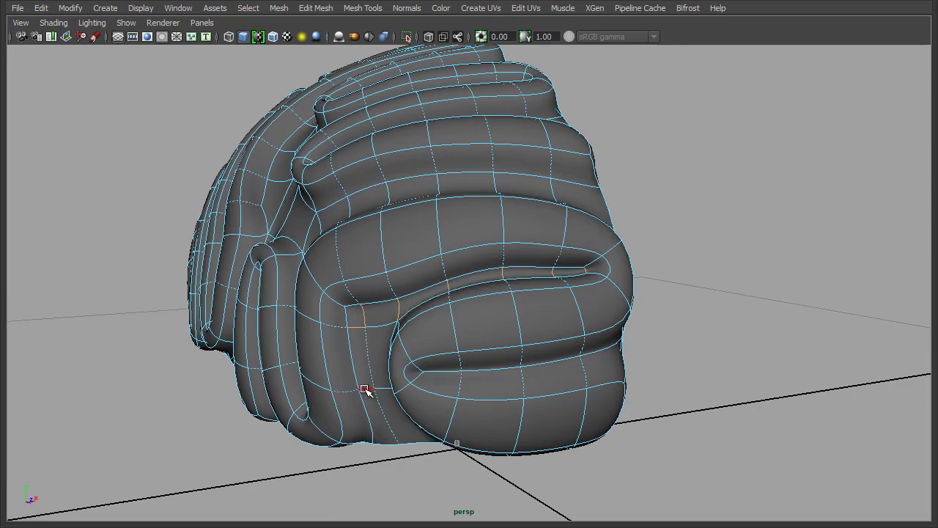
{"action": "left_click_drag", "start_coordinate": [365, 389], "coordinate": [417, 384], "text": "alt"}
{"action": "right_click_drag", "start_coordinate": [413, 330], "coordinate": [473, 310], "text": "shift"}
Select the narrow face beside the blunt end of the rounded front fold and move it outward toward the neighbouring fold
{"action": "left_click_drag", "start_coordinate": [411, 305], "coordinate": [506, 323], "text": "alt"}
{"action": "left_click", "coordinate": [439, 286]}
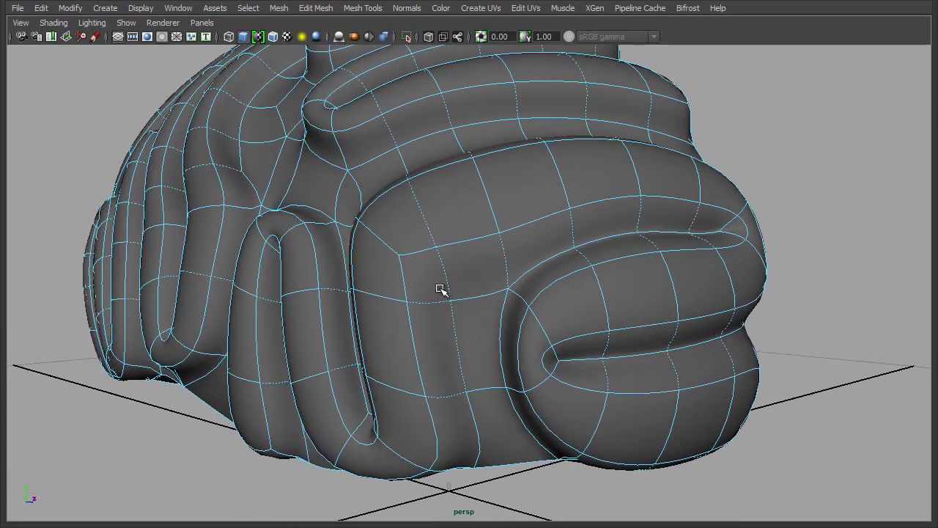
{"action": "left_click_drag", "start_coordinate": [503, 382], "coordinate": [523, 321], "text": "alt"}
{"action": "right_click_drag", "start_coordinate": [533, 300], "coordinate": [533, 328]}
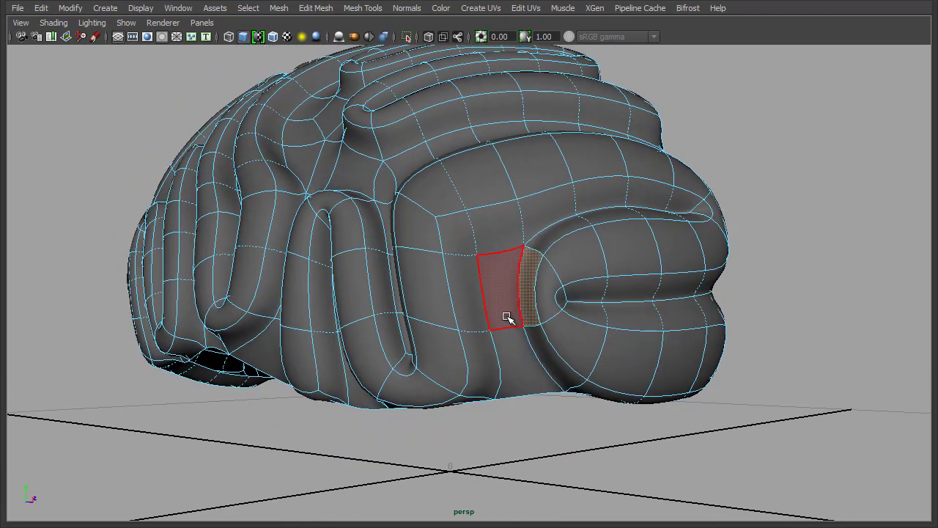
{"action": "left_click", "coordinate": [522, 290]}
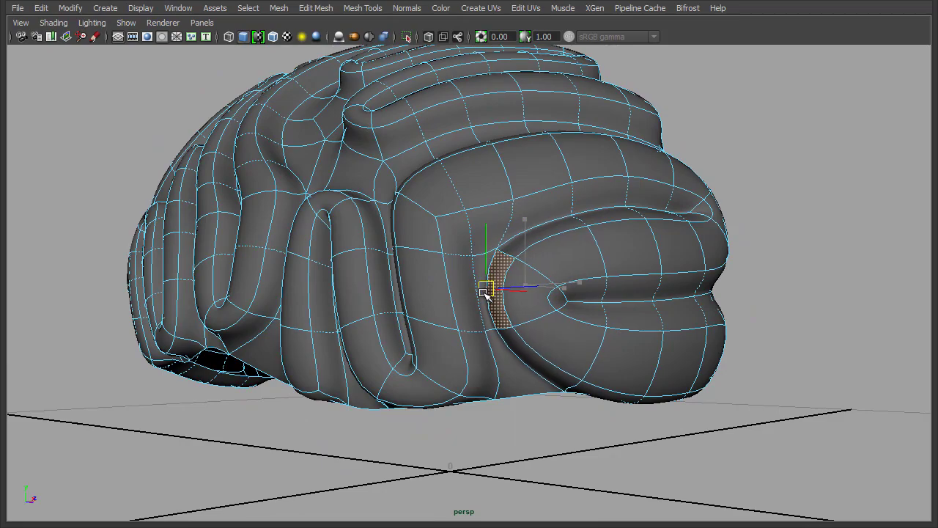
{"action": "left_click_drag", "start_coordinate": [535, 372], "coordinate": [507, 373], "text": "alt"}
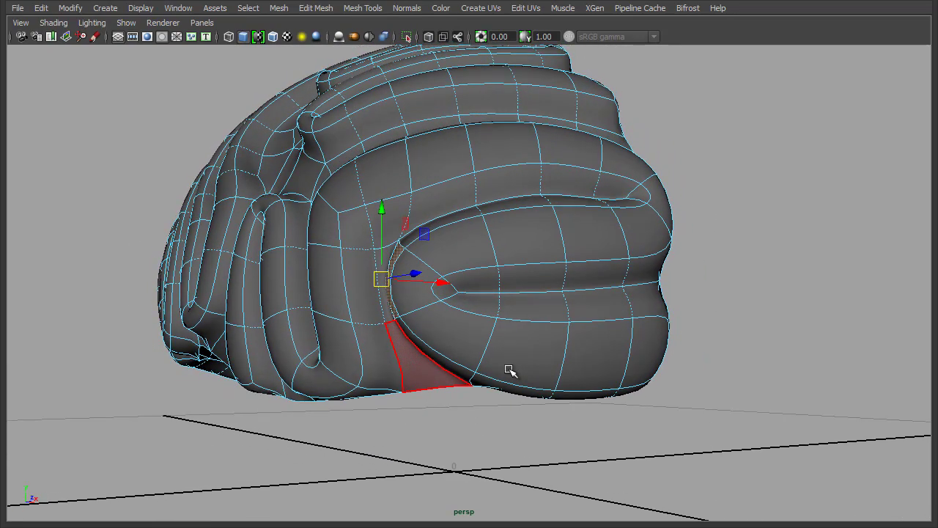
Tighten the rounded front fold's central crease by moving its end inward and its upper and lower edges closer together
{"action": "left_click", "coordinate": [445, 294]}
{"action": "left_click_drag", "start_coordinate": [445, 291], "coordinate": [472, 296]}
{"action": "left_click", "coordinate": [587, 274]}
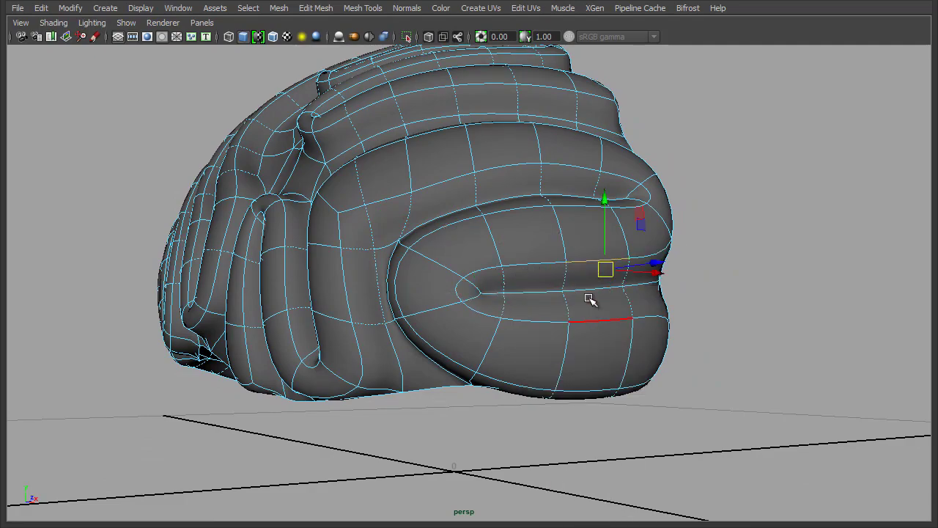
{"action": "left_click_drag", "start_coordinate": [603, 271], "coordinate": [605, 288]}
{"action": "left_click", "coordinate": [496, 271]}
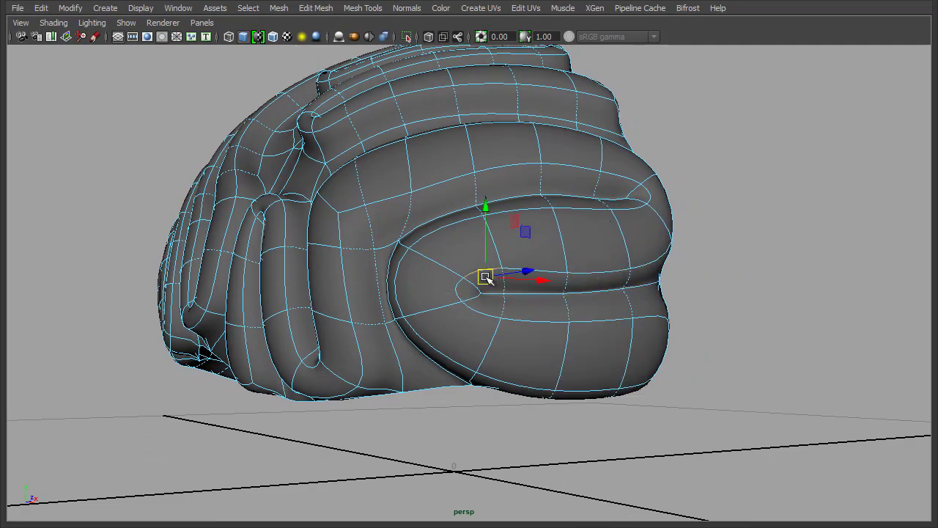
{"action": "left_click_drag", "start_coordinate": [485, 276], "coordinate": [485, 284]}
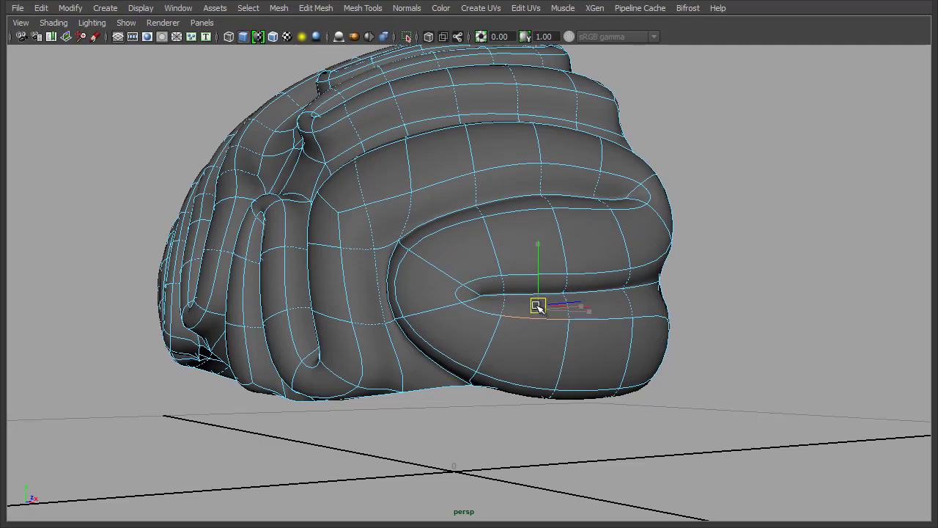
{"action": "left_click_drag", "start_coordinate": [536, 305], "coordinate": [543, 336], "text": "alt"}
{"action": "left_click", "coordinate": [403, 306]}
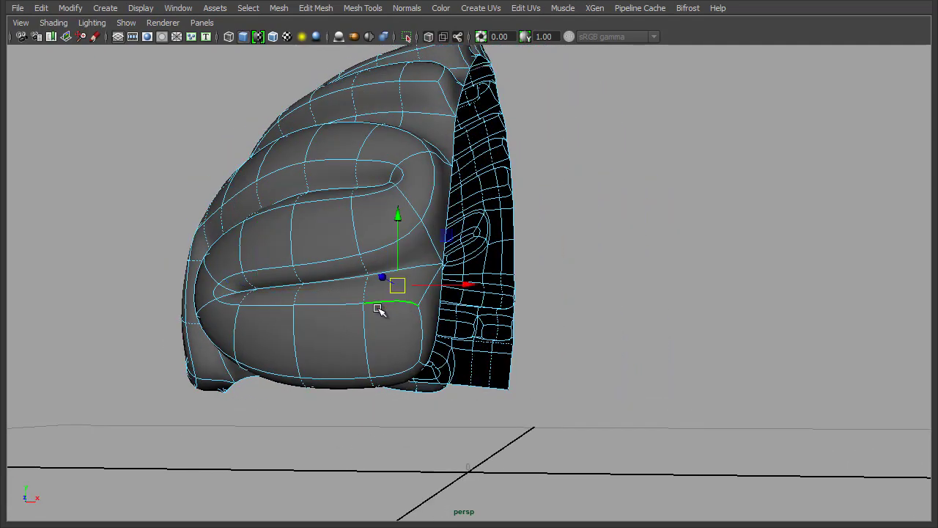
{"action": "left_click_drag", "start_coordinate": [394, 286], "coordinate": [393, 264]}
Return to object mode, deselect the mesh and inspect the tightened crease and surrounding folds
{"action": "right_click_drag", "start_coordinate": [295, 236], "coordinate": [360, 219]}
{"action": "left_click", "coordinate": [551, 226]}
{"action": "left_click_drag", "start_coordinate": [409, 311], "coordinate": [565, 317], "text": "alt"}
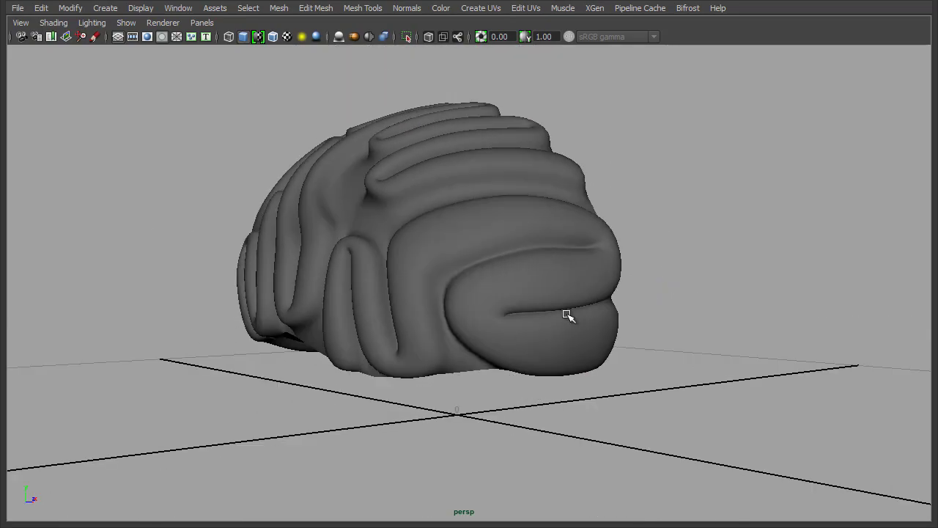
{"action": "left_click_drag", "start_coordinate": [354, 246], "coordinate": [377, 283], "text": "alt"}
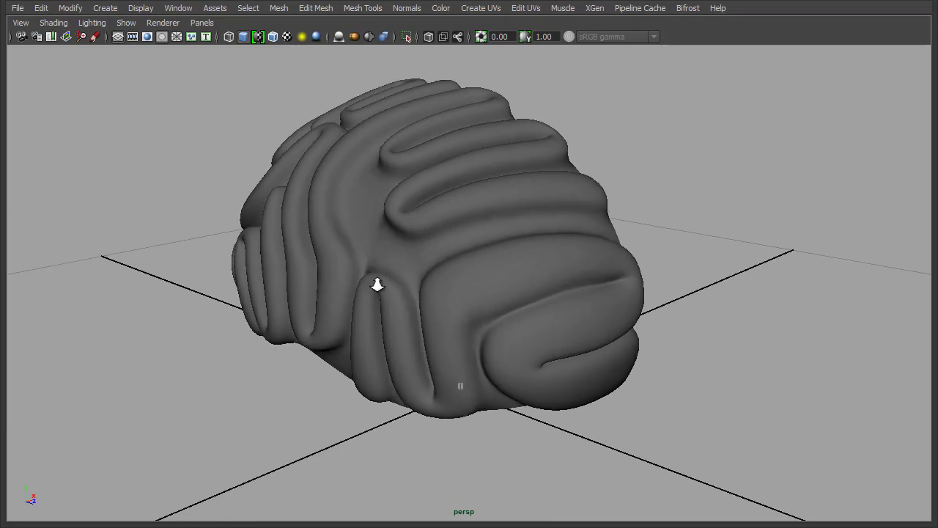
Select the cross edges of the narrow strip running down between the long curved fold and the front folds, and collapse them
{"action": "right_click_drag", "start_coordinate": [377, 283], "coordinate": [467, 276], "text": "alt"}
{"action": "left_click_drag", "start_coordinate": [381, 278], "coordinate": [478, 300], "text": "alt"}
{"action": "left_click", "coordinate": [479, 300]}
{"action": "right_click_drag", "start_coordinate": [479, 301], "coordinate": [517, 299], "text": "alt"}
{"action": "middle_click_drag", "start_coordinate": [486, 297], "coordinate": [461, 299], "text": "alt"}
{"action": "right_click_drag", "start_coordinate": [461, 298], "coordinate": [505, 297], "text": "alt"}
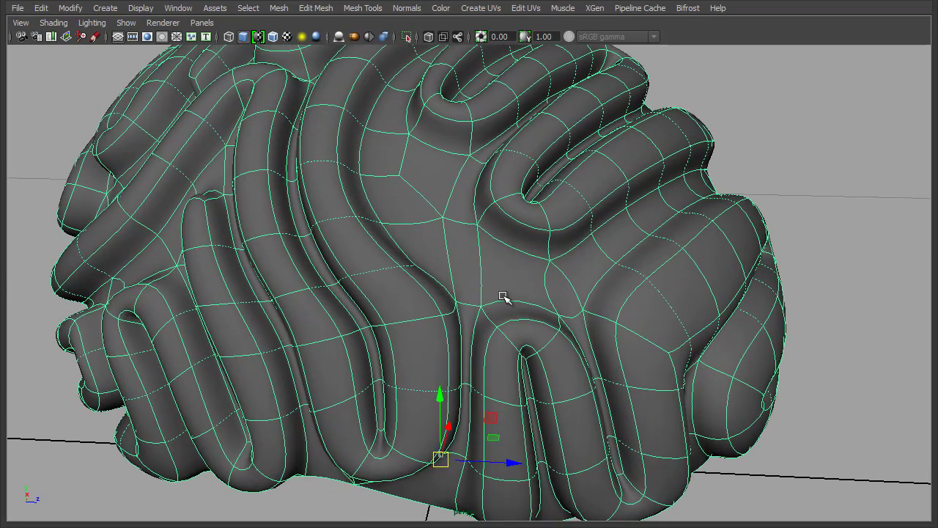
{"action": "left_click_drag", "start_coordinate": [505, 298], "coordinate": [456, 278], "text": "alt"}
{"action": "right_click_drag", "start_coordinate": [456, 279], "coordinate": [452, 226]}
{"action": "left_click_drag", "start_coordinate": [448, 226], "coordinate": [430, 252], "text": "alt"}
{"action": "right_click_drag", "start_coordinate": [430, 252], "coordinate": [483, 228], "text": "alt"}
{"action": "left_click", "coordinate": [464, 167]}
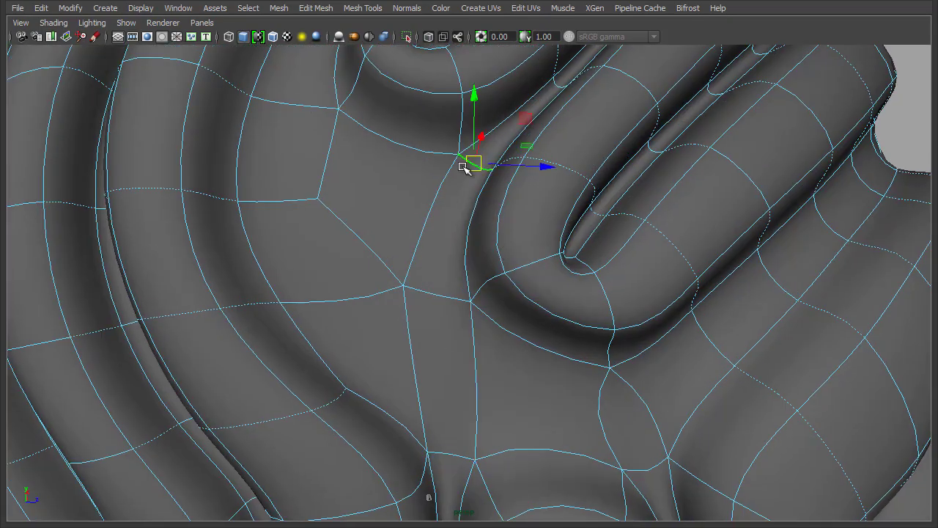
{"action": "right_click_drag", "start_coordinate": [559, 347], "coordinate": [516, 349], "text": "alt"}
{"action": "left_click_drag", "start_coordinate": [516, 350], "coordinate": [523, 250], "text": "alt"}
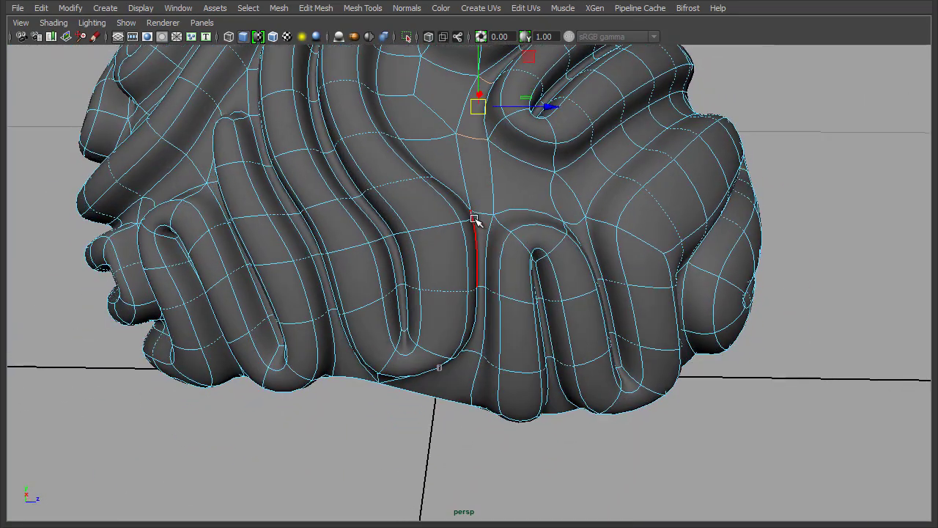
{"action": "left_click", "coordinate": [479, 215], "text": "shift"}
{"action": "left_click", "coordinate": [483, 286], "text": "shift"}
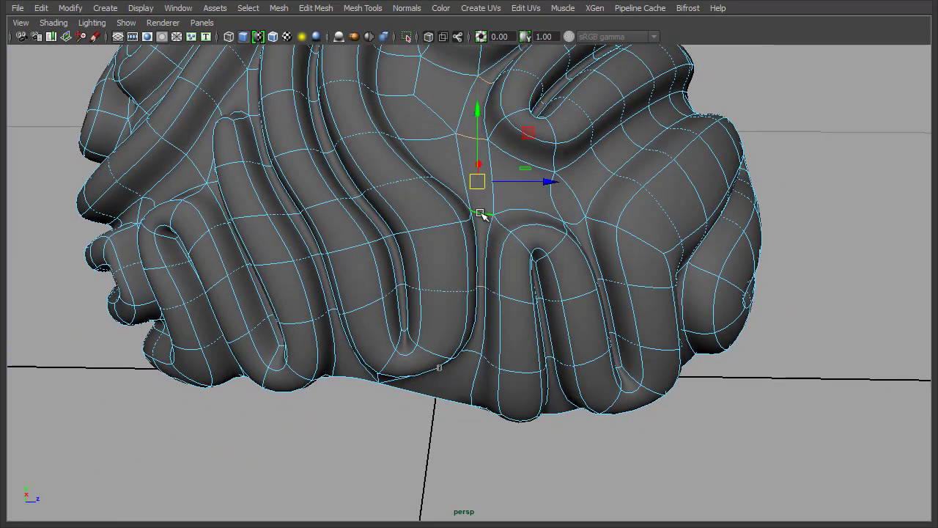
{"action": "right_click_drag", "start_coordinate": [480, 214], "coordinate": [549, 174], "text": "shift"}
Select the side faces along the long curved fold and move them outward over the adjacent flat area to widen it
{"action": "left_click_drag", "start_coordinate": [549, 175], "coordinate": [470, 290], "text": "alt"}
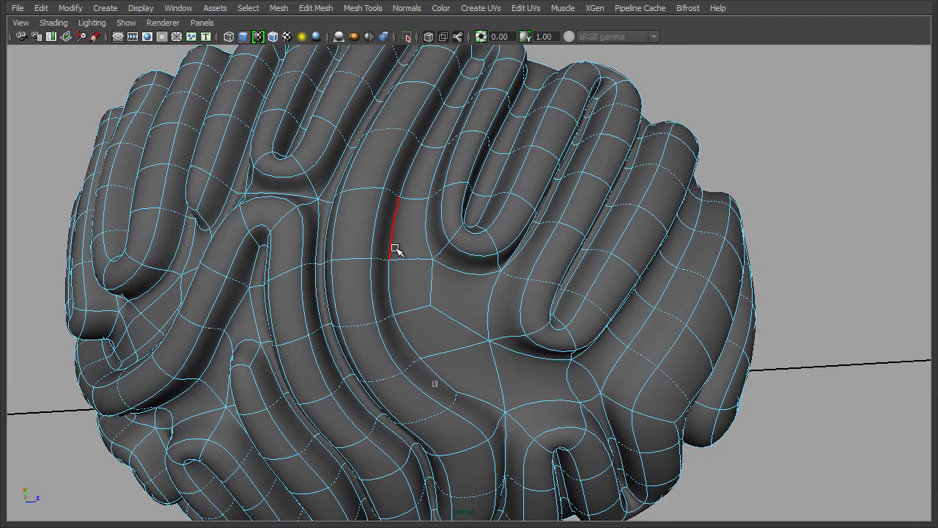
{"action": "left_click_drag", "start_coordinate": [438, 335], "coordinate": [403, 254], "text": "alt"}
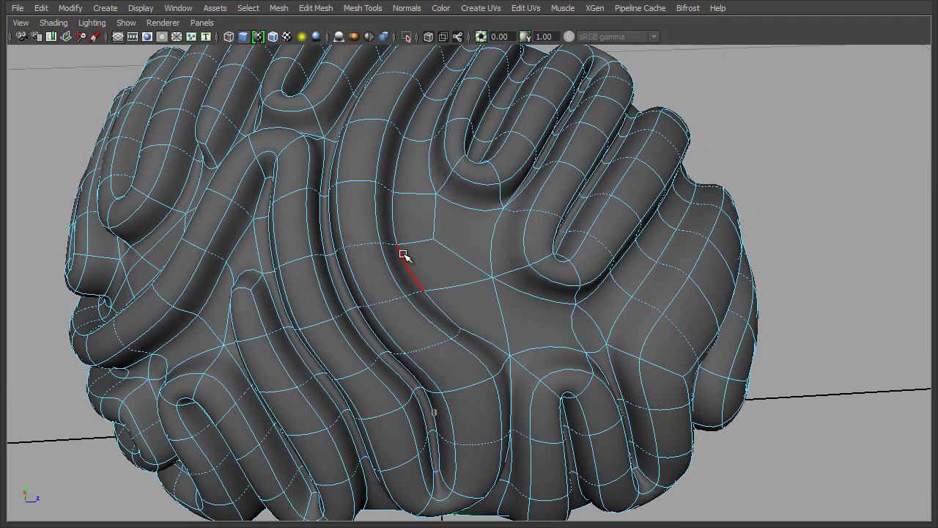
{"action": "left_click", "coordinate": [421, 298]}
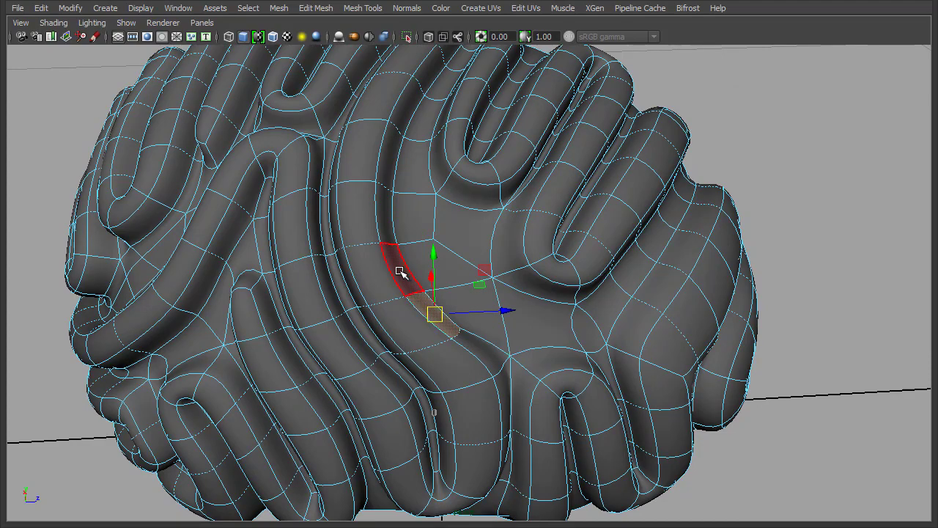
{"action": "left_click", "coordinate": [401, 272]}
{"action": "left_click_drag", "start_coordinate": [423, 289], "coordinate": [444, 274]}
{"action": "left_click_drag", "start_coordinate": [398, 196], "coordinate": [419, 239], "text": "alt"}
{"action": "left_click", "coordinate": [403, 226]}
{"action": "left_click_drag", "start_coordinate": [437, 275], "coordinate": [421, 292], "text": "alt"}
Select the cross edges of the strip between the widened curved fold and the neighbouring folds, and collapse them
{"action": "right_click_drag", "start_coordinate": [419, 291], "coordinate": [419, 257]}
{"action": "mouse_move", "coordinate": [469, 103]}
{"action": "left_mouse_down"}
{"action": "mouse_move", "coordinate": [430, 180]}
{"action": "mouse_move", "coordinate": [401, 391]}
{"action": "mouse_move", "coordinate": [409, 284]}
{"action": "left_mouse_up"}
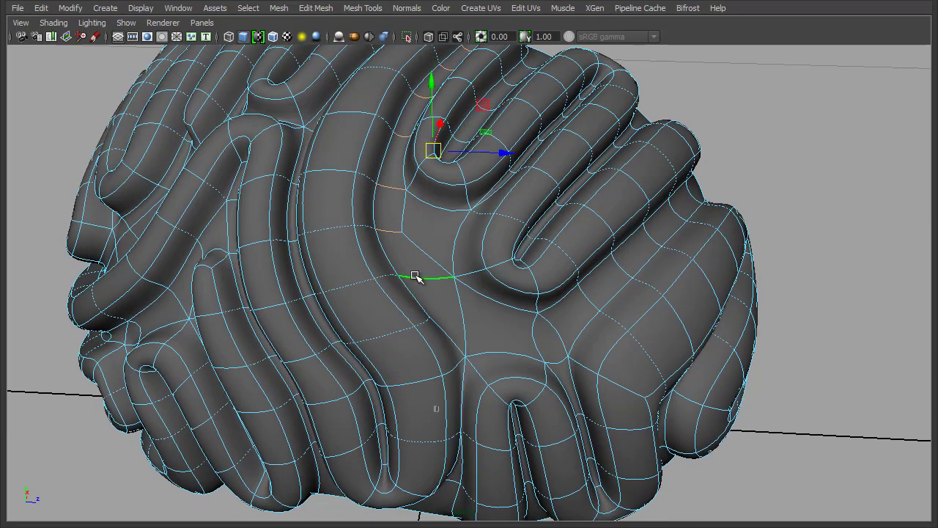
{"action": "right_click_drag", "start_coordinate": [414, 239], "coordinate": [469, 236], "text": "shift"}
Return to object mode, deselect the mesh and inspect the widened curved fold
{"action": "left_click_drag", "start_coordinate": [478, 356], "coordinate": [465, 329], "text": "alt"}
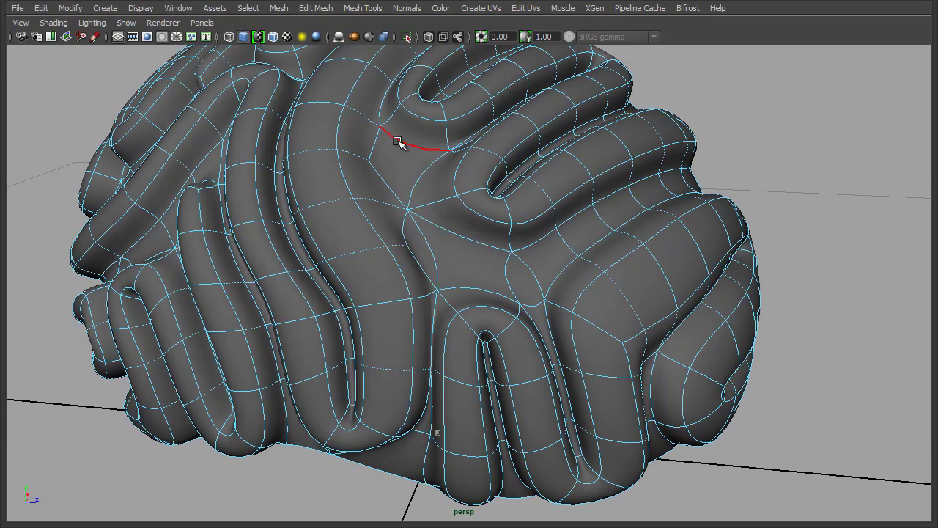
{"action": "right_click_drag", "start_coordinate": [641, 337], "coordinate": [553, 337], "text": "alt"}
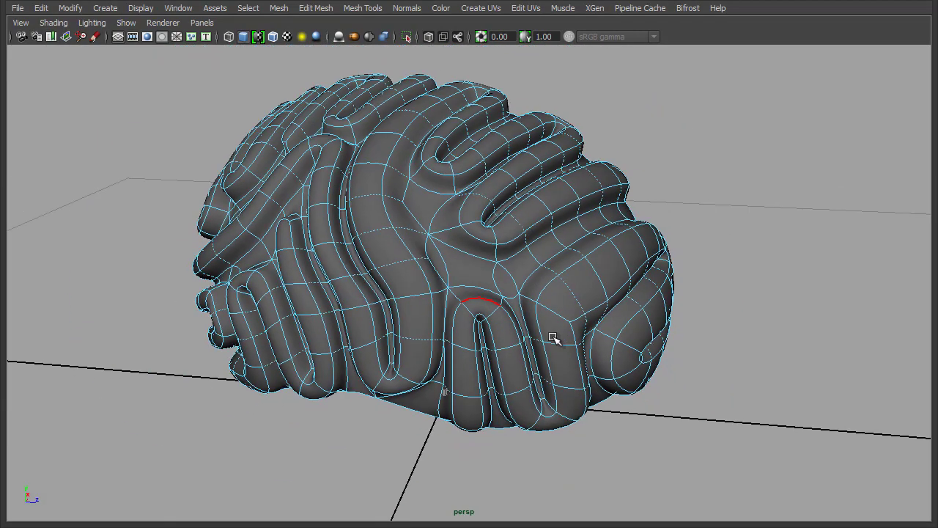
{"action": "left_click_drag", "start_coordinate": [552, 338], "coordinate": [462, 326], "text": "alt"}
{"action": "right_click_drag", "start_coordinate": [419, 215], "coordinate": [482, 198]}
{"action": "left_click", "coordinate": [670, 135]}
{"action": "left_click_drag", "start_coordinate": [508, 265], "coordinate": [591, 272], "text": "alt"}
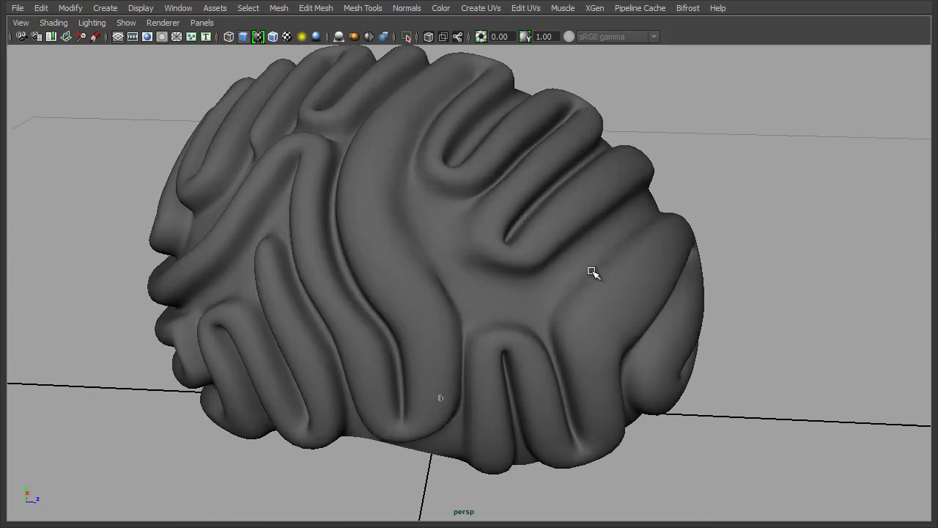
Select the side edges along the upper part of the long curved fold and move them toward the neighbouring looped fold
{"action": "left_click", "coordinate": [462, 204]}
{"action": "left_click_drag", "start_coordinate": [462, 204], "coordinate": [434, 242], "text": "alt"}
{"action": "scroll", "coordinate": [439, 202], "scroll_direction": "up", "scroll_amount": 2}
{"action": "right_click_drag", "start_coordinate": [415, 160], "coordinate": [414, 160]}
{"action": "left_click", "coordinate": [416, 126]}
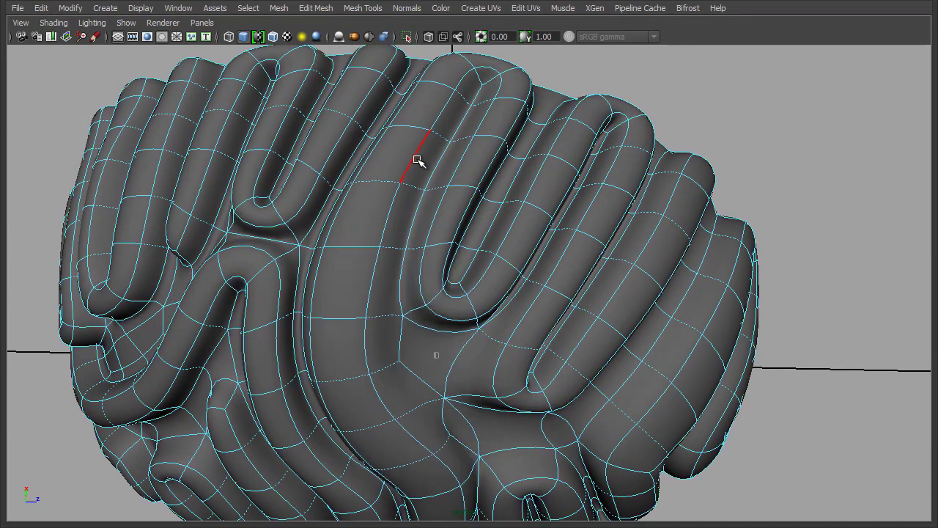
{"action": "left_click", "coordinate": [417, 155]}
{"action": "left_click_drag", "start_coordinate": [391, 205], "coordinate": [454, 182], "text": "alt"}
{"action": "left_click_drag", "start_coordinate": [456, 120], "coordinate": [453, 141], "text": "alt"}
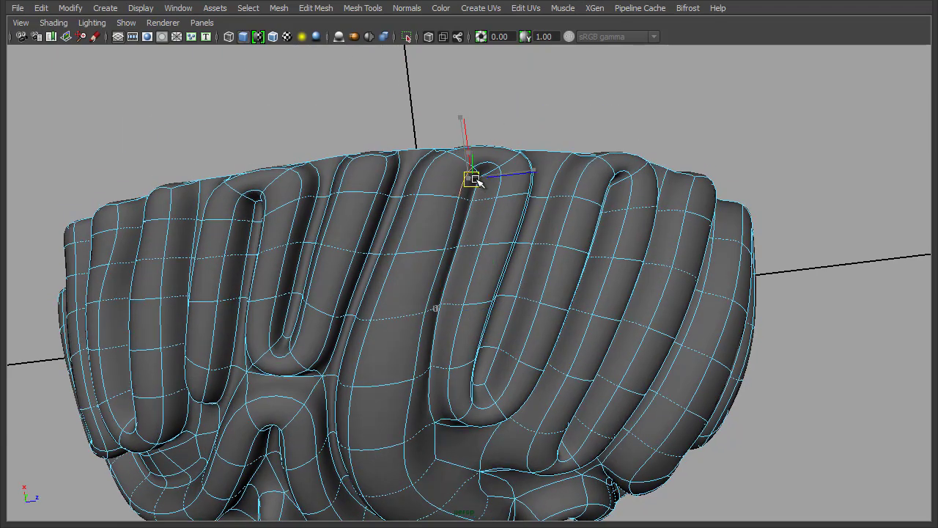
Select the outer side faces of the looped fold beside the long curved fold and move them outward to narrow the groove
{"action": "left_click", "coordinate": [488, 216]}
{"action": "left_click", "coordinate": [476, 286], "text": "shift"}
{"action": "left_click", "coordinate": [461, 324], "text": "shift"}
{"action": "left_click_drag", "start_coordinate": [477, 294], "coordinate": [437, 267], "text": "alt"}
{"action": "left_click_drag", "start_coordinate": [402, 266], "coordinate": [381, 272], "text": "alt"}
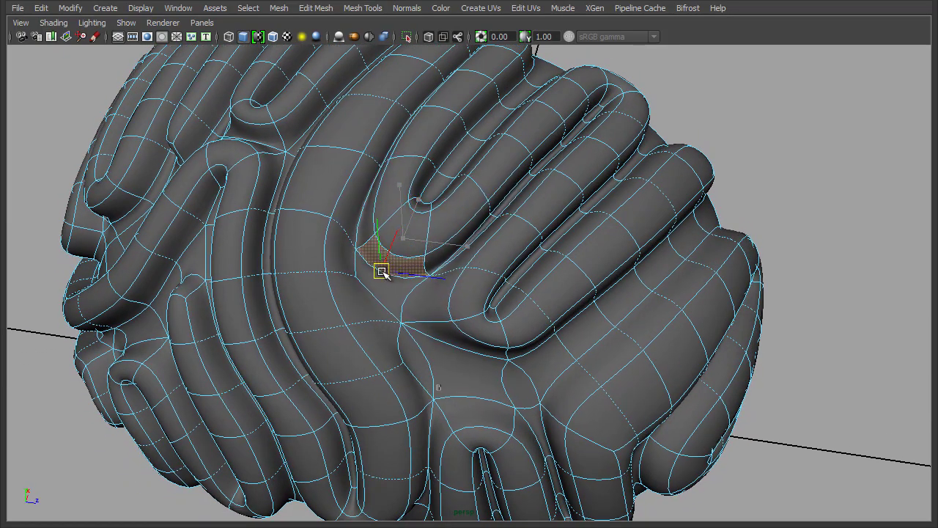
{"action": "left_click_drag", "start_coordinate": [410, 227], "coordinate": [430, 255], "text": "alt"}
Select the cross edges of the narrow strip inside the looped fold and collapse them
{"action": "right_click_drag", "start_coordinate": [429, 256], "coordinate": [431, 222]}
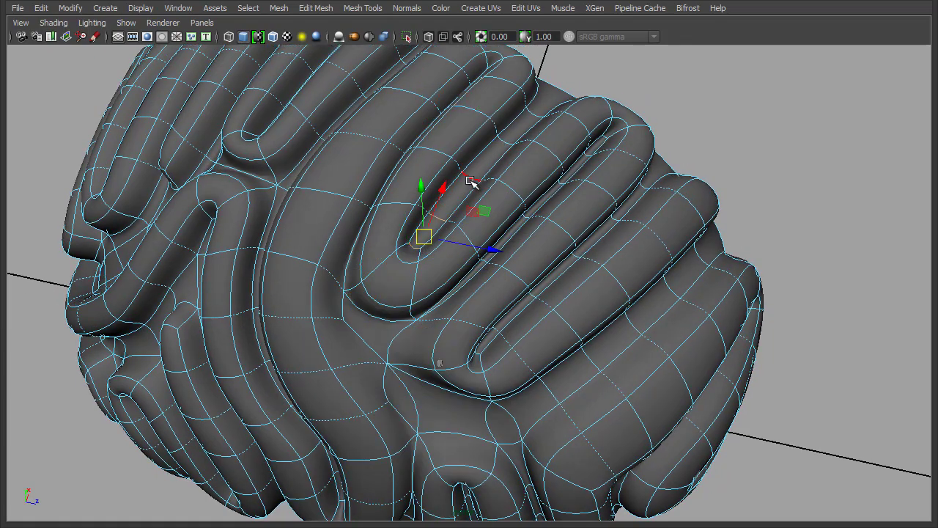
{"action": "left_click_drag", "start_coordinate": [536, 119], "coordinate": [491, 205], "text": "alt"}
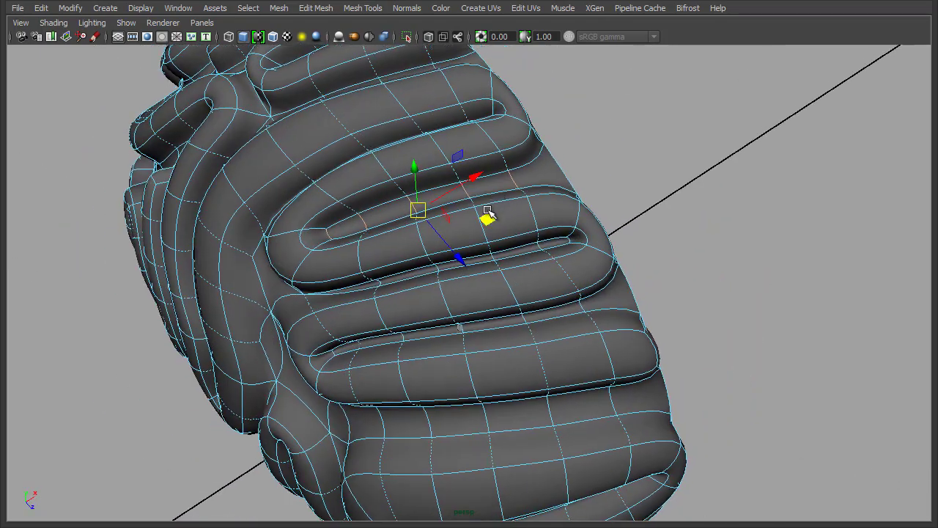
{"action": "right_click_drag", "start_coordinate": [492, 197], "coordinate": [565, 162], "text": "shift"}
Select three edges along the inner side of the looped fold's upper arm and move them toward the facing arm
{"action": "left_click_drag", "start_coordinate": [471, 266], "coordinate": [538, 258], "text": "alt"}
{"action": "middle_click_drag", "start_coordinate": [537, 258], "coordinate": [498, 298], "text": "alt"}
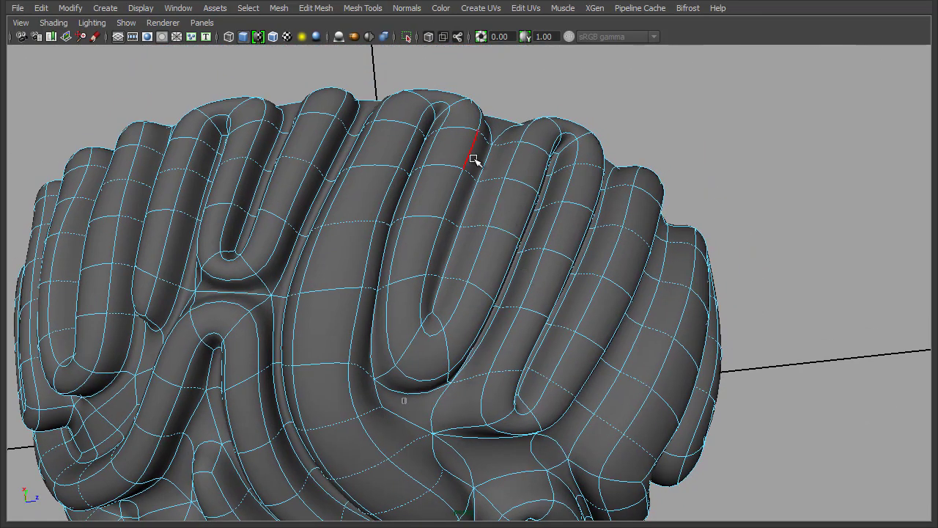
{"action": "left_click", "coordinate": [473, 156]}
{"action": "left_click", "coordinate": [455, 195], "text": "shift"}
{"action": "left_click", "coordinate": [437, 239], "text": "shift"}
{"action": "left_click_drag", "start_coordinate": [460, 196], "coordinate": [468, 199]}
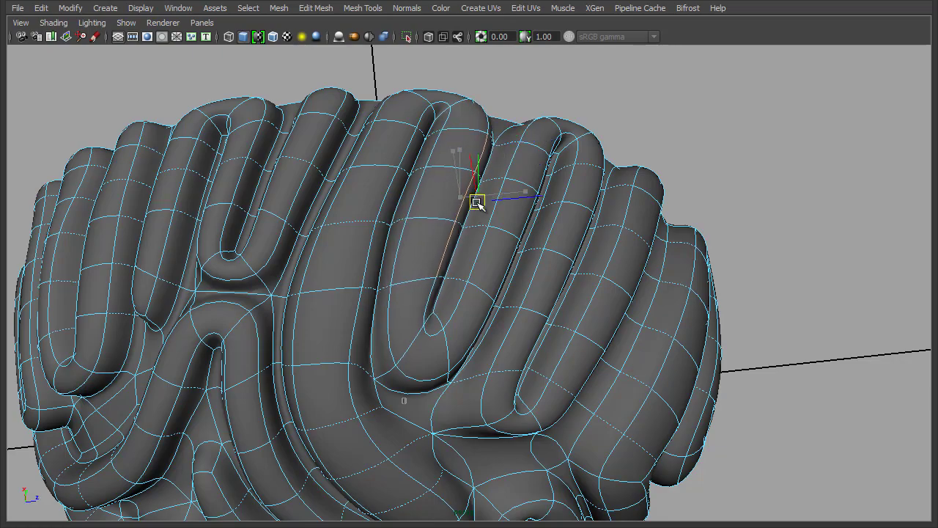
Select four edges along the facing arm of the looped fold and move them back toward the crease to tighten it
{"action": "left_click", "coordinate": [507, 168]}
{"action": "left_click", "coordinate": [497, 214], "text": "shift"}
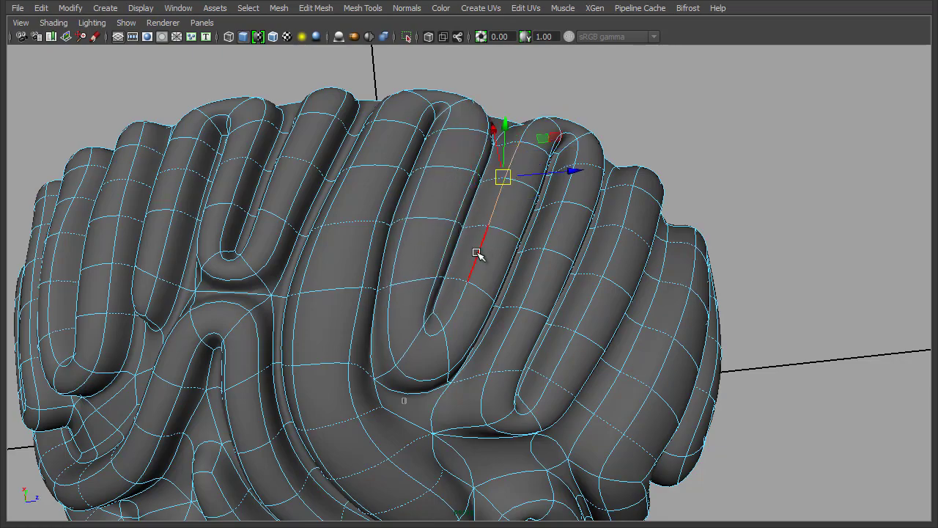
{"action": "left_click", "coordinate": [478, 254], "text": "shift"}
{"action": "left_click", "coordinate": [462, 296], "text": "shift"}
{"action": "left_click_drag", "start_coordinate": [481, 235], "coordinate": [464, 228]}
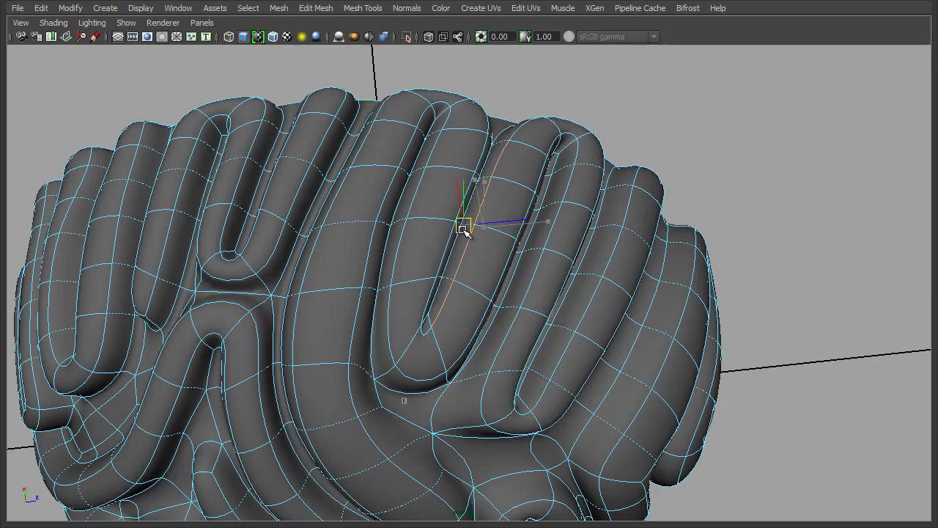
Return to object mode, deselect the mesh and inspect the refined folds from several angles
{"action": "right_click_drag", "start_coordinate": [409, 225], "coordinate": [471, 206]}
{"action": "left_click", "coordinate": [546, 112]}
{"action": "left_click_drag", "start_coordinate": [663, 294], "coordinate": [618, 262], "text": "alt"}
{"action": "right_click_drag", "start_coordinate": [618, 262], "coordinate": [489, 240], "text": "alt"}
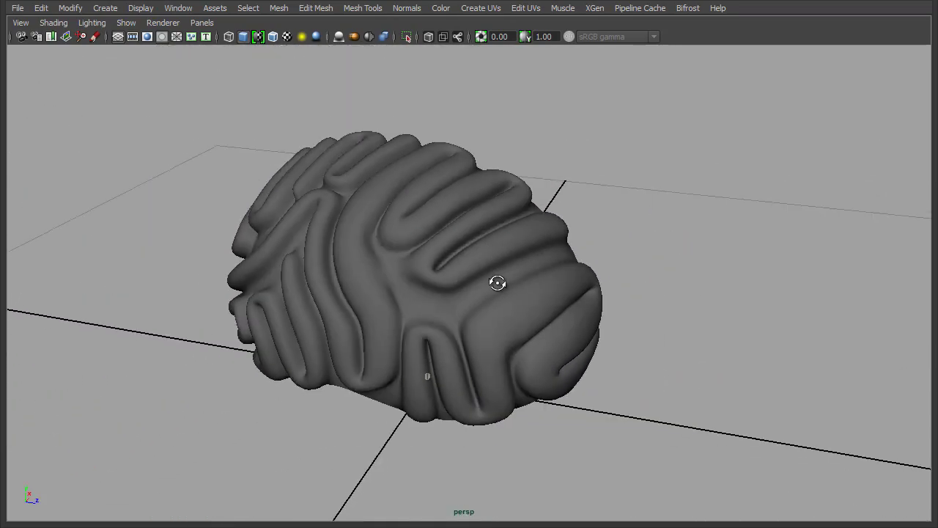
{"action": "mouse_move", "coordinate": [498, 283]}
{"action": "left_mouse_down", "text": "alt"}
{"action": "mouse_move", "coordinate": [432, 272]}
{"action": "mouse_move", "coordinate": [494, 284]}
{"action": "left_mouse_up", "text": "alt"}
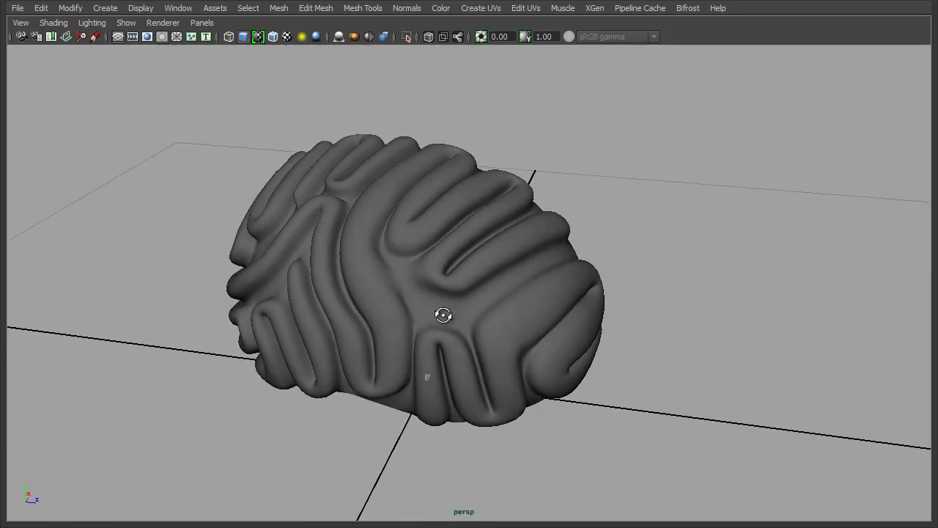
{"action": "left_click_drag", "start_coordinate": [442, 313], "coordinate": [494, 320], "text": "alt"}
Select the brain half, move it to Translate X -0.029 and restore the standard interface layout
{"action": "left_click", "coordinate": [496, 279]}
{"action": "left_click_drag", "start_coordinate": [526, 376], "coordinate": [508, 377]}
{"action": "left_click_drag", "start_coordinate": [517, 331], "coordinate": [517, 344], "text": "alt"}
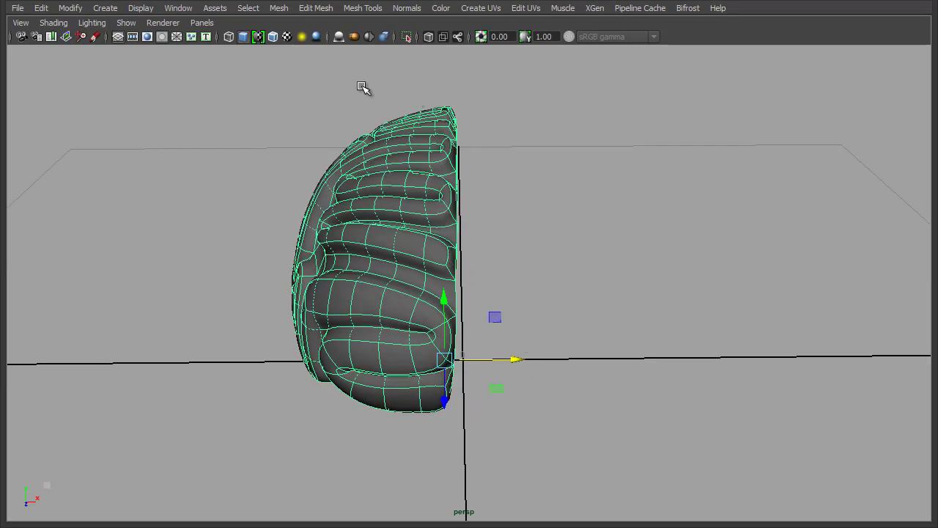
{"action": "left_click_drag", "start_coordinate": [551, 241], "coordinate": [553, 246], "text": "alt"}
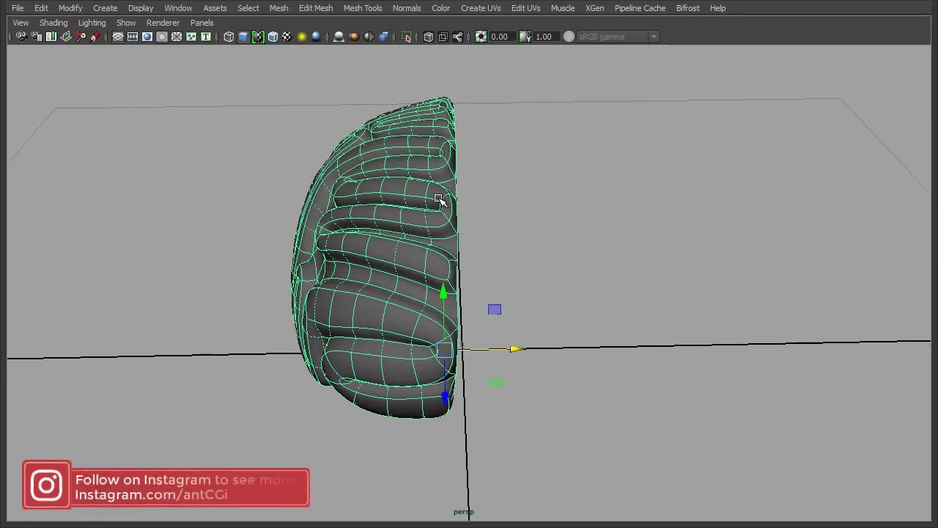
{"action": "left_click_drag", "start_coordinate": [388, 180], "coordinate": [379, 183], "text": "alt"}
{"action": "key", "text": "w"}
{"action": "left_click", "coordinate": [391, 151]}
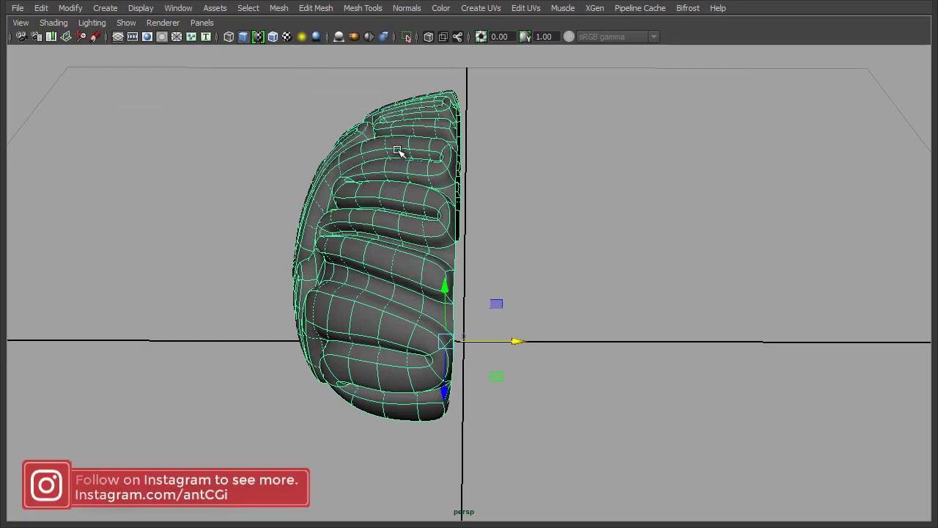
{"action": "key", "text": "ctrl+space"}
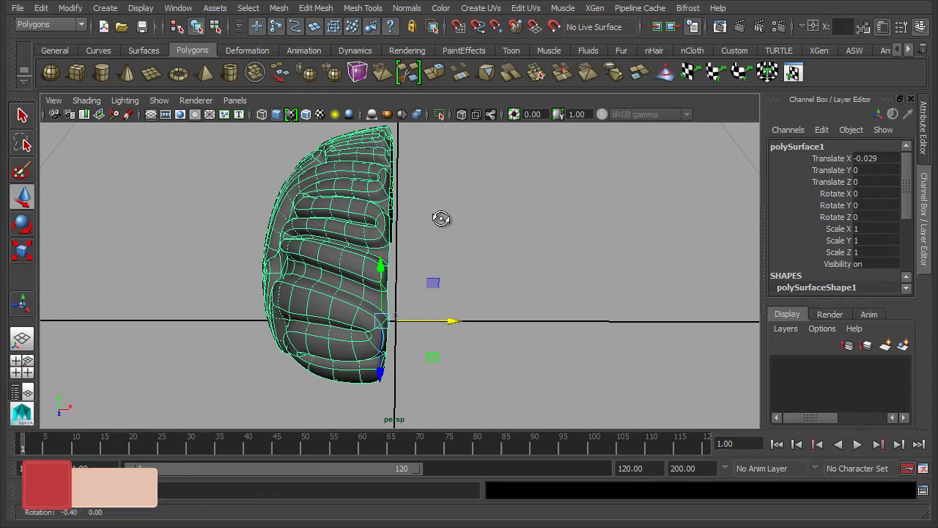
Duplicate the brain half and mirror the copy by setting its Scale X to -1
{"action": "left_click_drag", "start_coordinate": [440, 218], "coordinate": [382, 224], "text": "alt"}
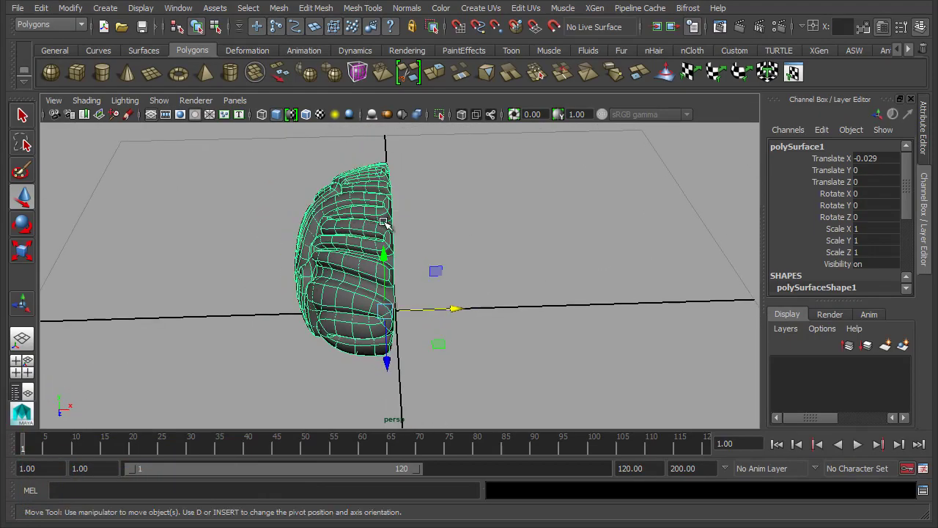
{"action": "key", "text": "ctrl+d"}
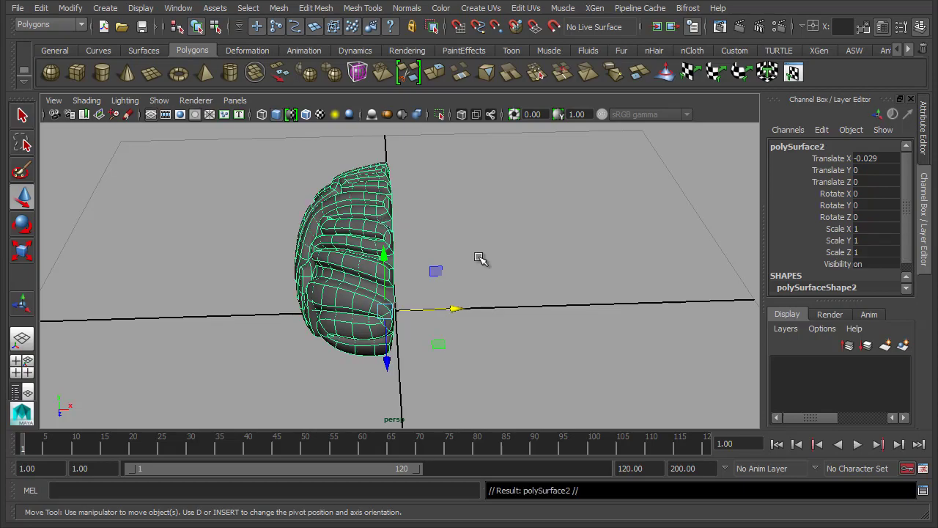
{"action": "left_click", "coordinate": [868, 230]}
{"action": "type", "text": "-1"}
{"action": "key", "text": "Return"}
Move the mirrored half to Translate X 0.025, then combine both halves into a single mesh
{"action": "scroll", "coordinate": [323, 252], "scroll_direction": "up", "scroll_amount": 3}
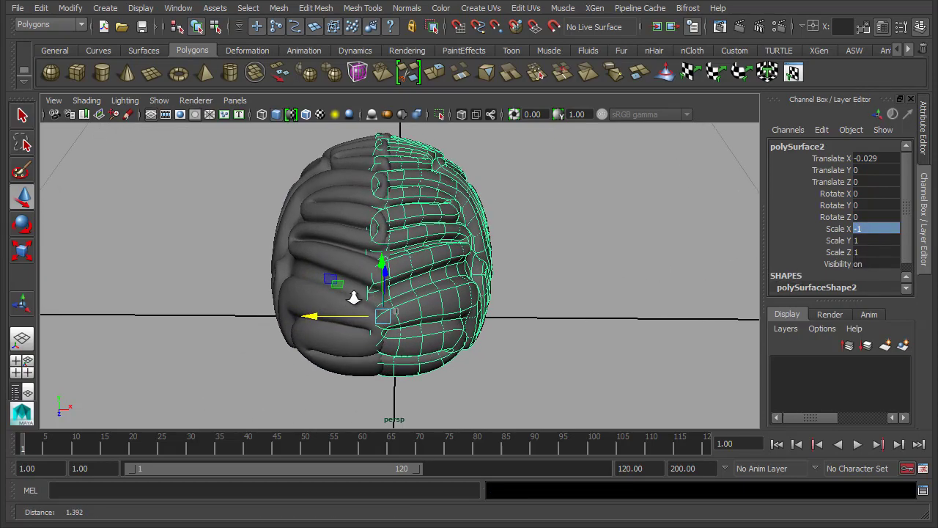
{"action": "left_click_drag", "start_coordinate": [314, 318], "coordinate": [335, 320]}
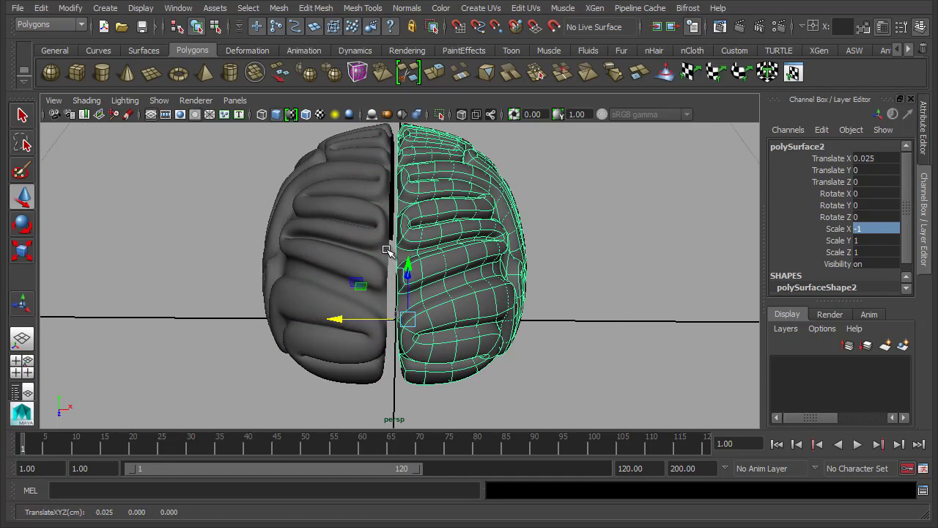
{"action": "left_click", "coordinate": [351, 225], "text": "shift"}
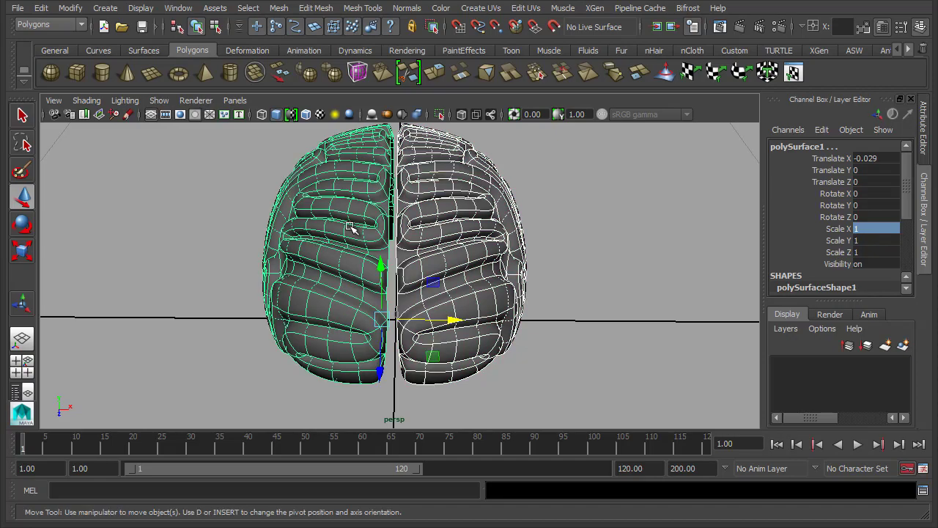
{"action": "left_click_drag", "start_coordinate": [352, 224], "coordinate": [362, 186], "text": "alt"}
{"action": "right_click", "coordinate": [362, 187], "text": "shift"}
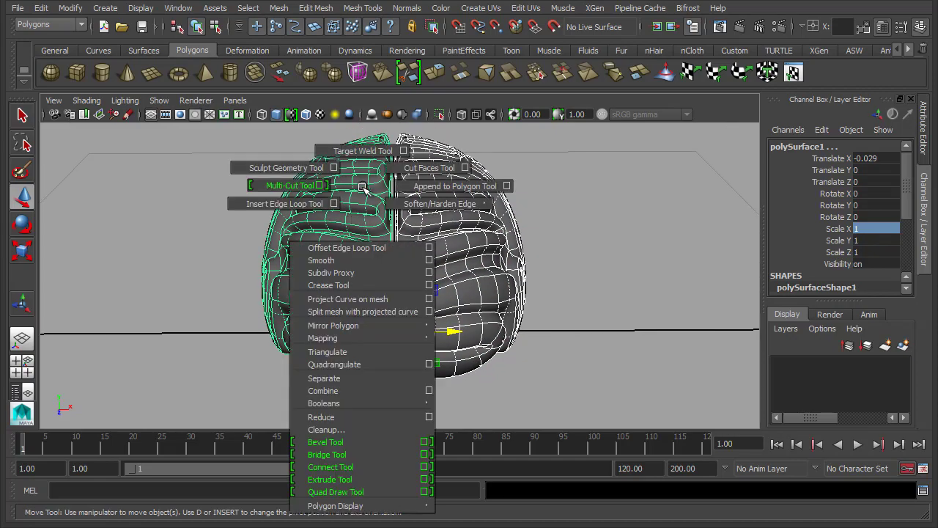
{"action": "left_click", "coordinate": [331, 390]}
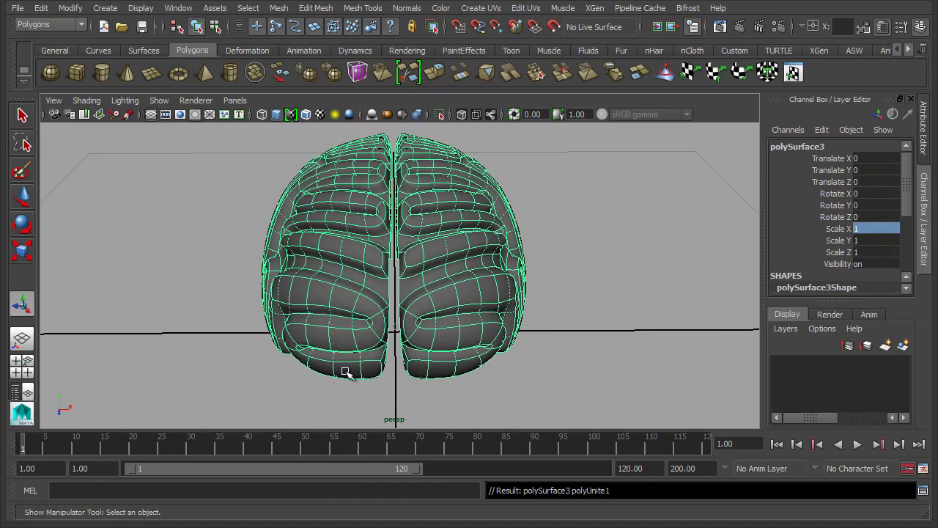
Select the two facing border edges across the central gap above the large lower folds and bridge them
{"action": "left_click_drag", "start_coordinate": [347, 267], "coordinate": [368, 265], "text": "alt"}
{"action": "right_click_drag", "start_coordinate": [368, 266], "coordinate": [430, 226], "text": "alt"}
{"action": "left_click", "coordinate": [398, 289]}
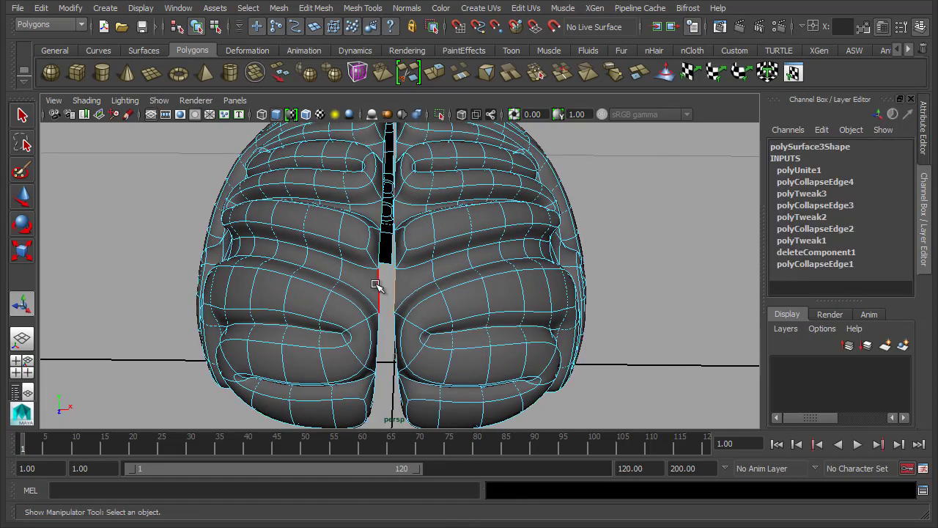
{"action": "right_click", "coordinate": [376, 285], "text": "shift"}
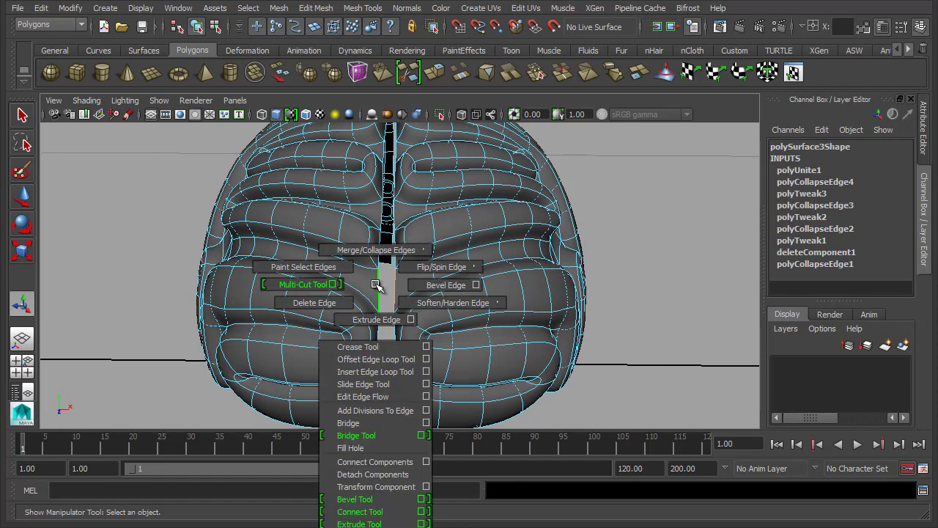
{"action": "left_click", "coordinate": [344, 423]}
Bridge the remaining facing border edges down to the lower end of the central gap and return to full-screen view
{"action": "middle_click_drag", "start_coordinate": [402, 330], "coordinate": [415, 300], "text": "alt"}
{"action": "scroll", "coordinate": [417, 300], "scroll_direction": "up", "scroll_amount": 2}
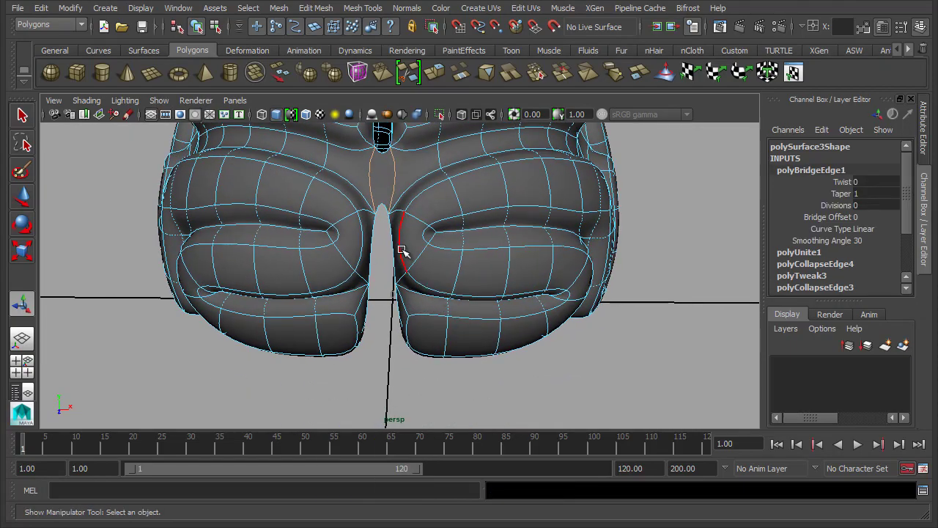
{"action": "left_click", "coordinate": [393, 246]}
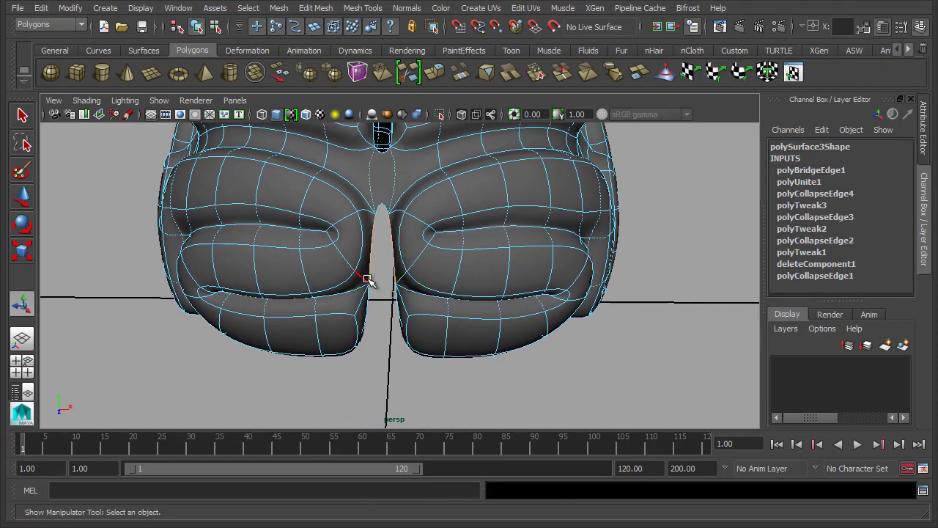
{"action": "left_click_drag", "start_coordinate": [365, 279], "coordinate": [375, 250], "text": "alt"}
{"action": "middle_click_drag", "start_coordinate": [374, 249], "coordinate": [376, 261], "text": "alt"}
{"action": "scroll", "coordinate": [388, 258], "scroll_direction": "up", "scroll_amount": 2}
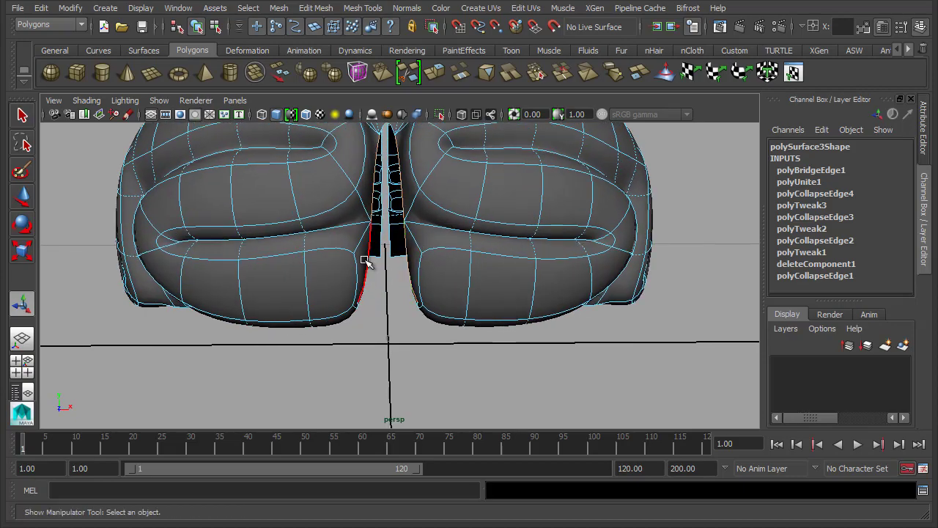
{"action": "key", "text": "g"}
{"action": "key", "text": "ctrl+space"}
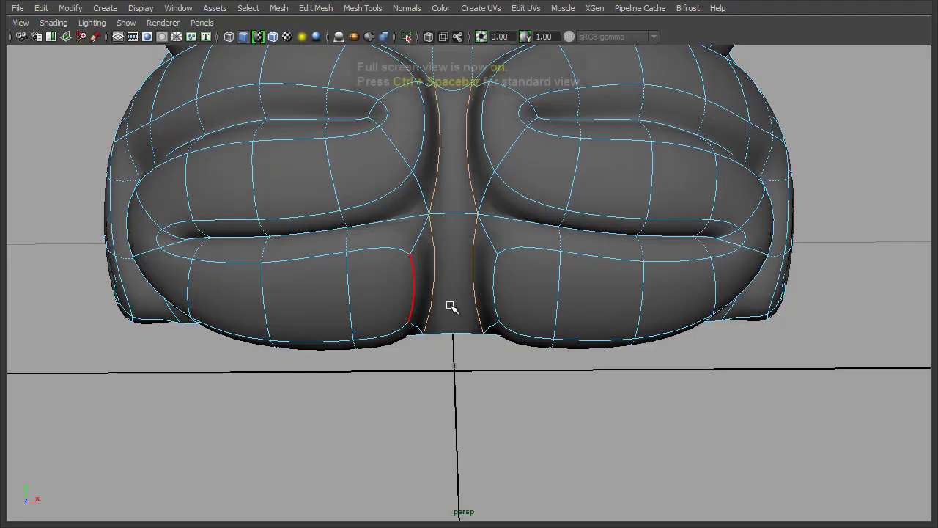
Select the remaining border edges along both sides of the central gap, leaving out the open underside, and bridge them
{"action": "left_click_drag", "start_coordinate": [450, 307], "coordinate": [490, 350], "text": "alt"}
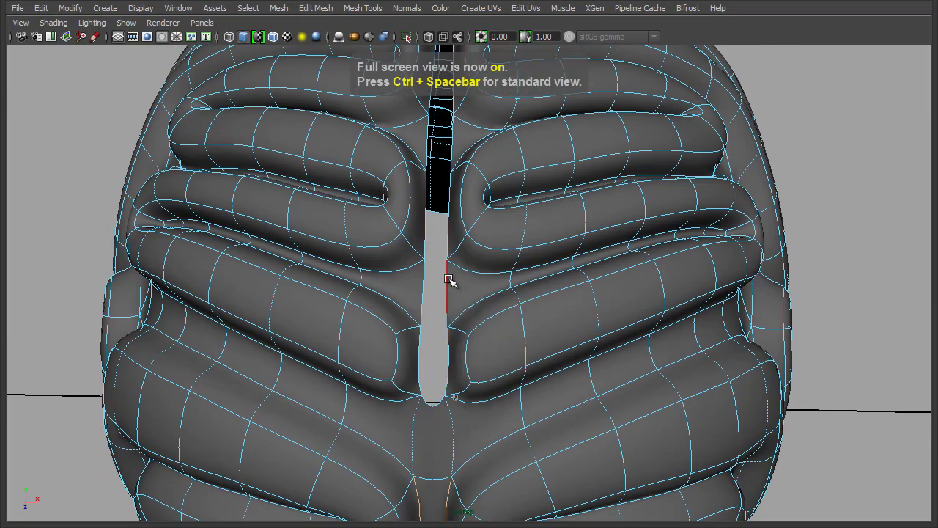
{"action": "left_click", "coordinate": [456, 207]}
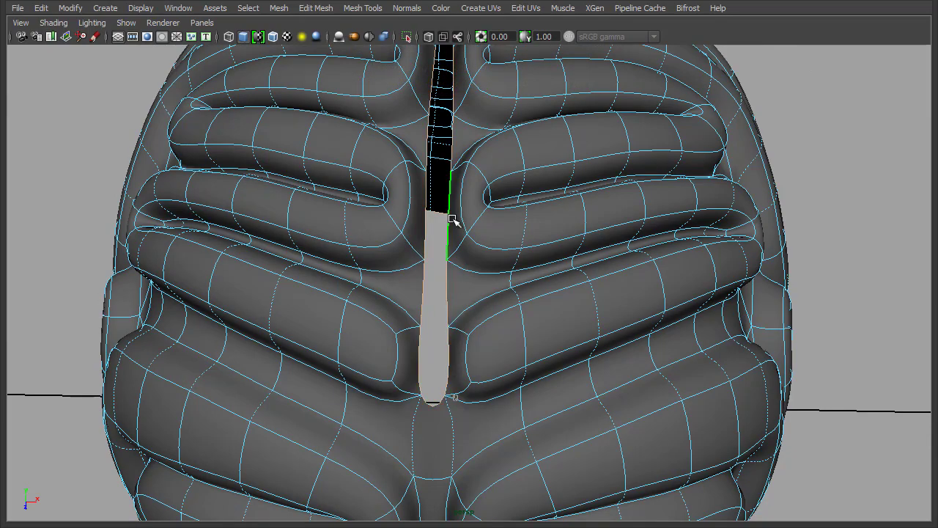
{"action": "middle_click_drag", "start_coordinate": [506, 241], "coordinate": [494, 327], "text": "alt"}
{"action": "right_click_drag", "start_coordinate": [494, 327], "coordinate": [456, 347], "text": "alt"}
{"action": "middle_click_drag", "start_coordinate": [457, 352], "coordinate": [472, 269], "text": "alt"}
{"action": "right_click_drag", "start_coordinate": [471, 268], "coordinate": [509, 282], "text": "alt"}
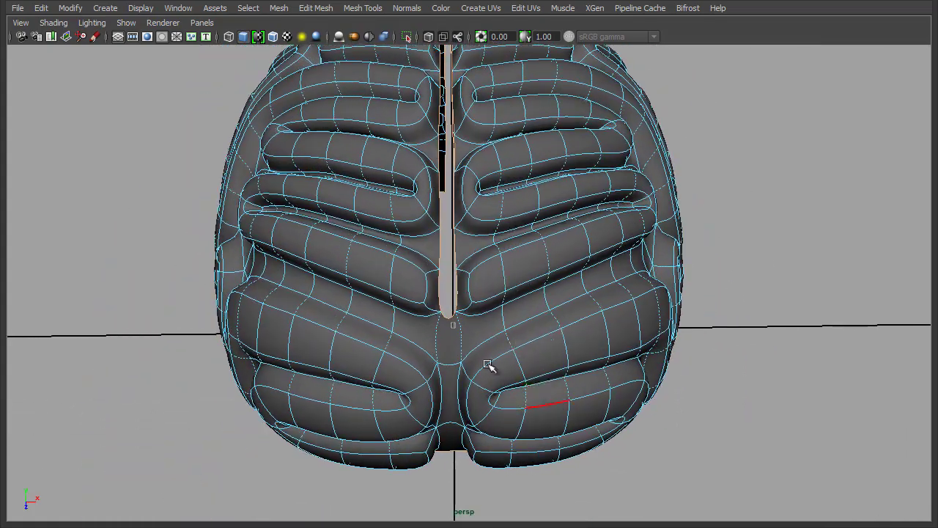
{"action": "left_click_drag", "start_coordinate": [408, 217], "coordinate": [545, 358], "text": "alt"}
{"action": "left_click_drag", "start_coordinate": [751, 446], "coordinate": [472, 292]}
{"action": "left_click_drag", "start_coordinate": [164, 415], "coordinate": [435, 303]}
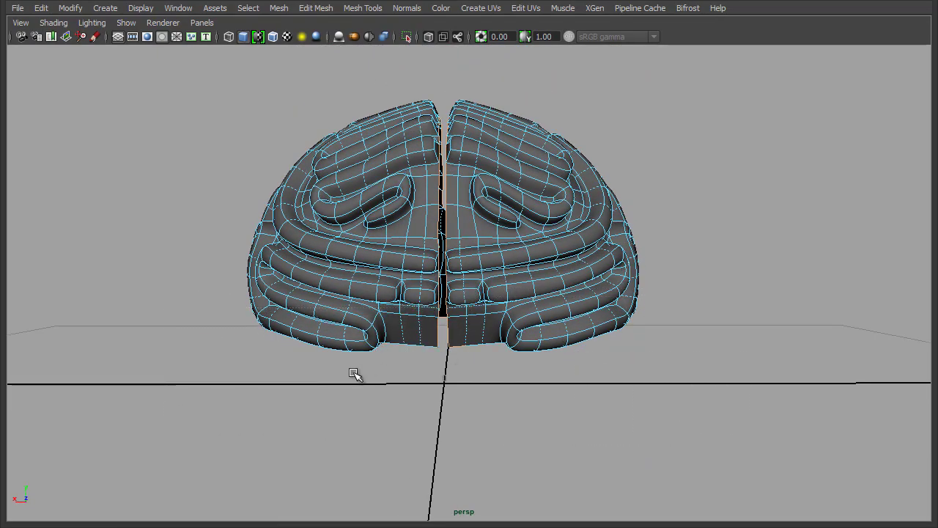
{"action": "left_click_drag", "start_coordinate": [355, 374], "coordinate": [322, 297], "text": "alt"}
{"action": "right_click_drag", "start_coordinate": [382, 299], "coordinate": [586, 315], "text": "alt"}
{"action": "left_click_drag", "start_coordinate": [587, 315], "coordinate": [468, 321], "text": "alt"}
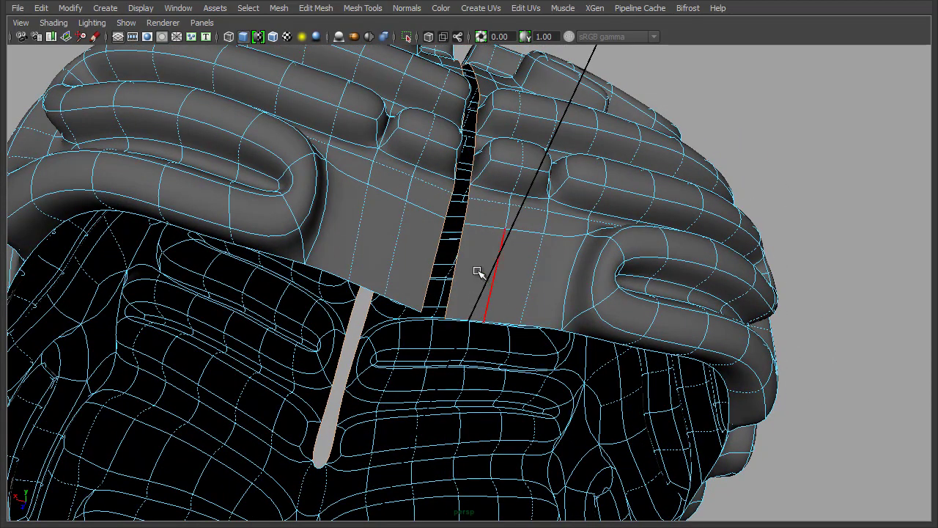
{"action": "key", "text": "g"}
Select the ring of edges spanning the bridged central gap and collapse it so both halves meet along one centre line
{"action": "left_click_drag", "start_coordinate": [519, 211], "coordinate": [508, 266], "text": "alt"}
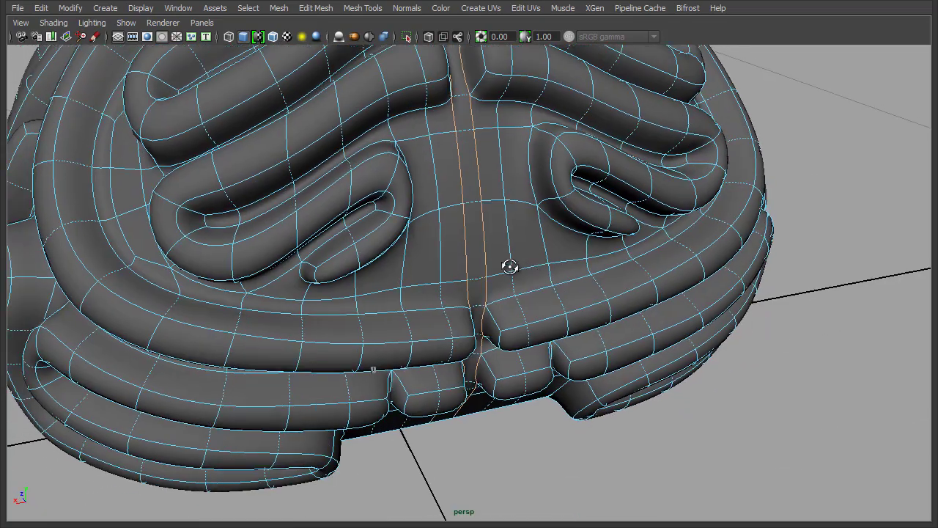
{"action": "right_click_drag", "start_coordinate": [509, 266], "coordinate": [299, 269], "text": "alt"}
{"action": "left_click_drag", "start_coordinate": [299, 268], "coordinate": [440, 256], "text": "alt"}
{"action": "middle_click_drag", "start_coordinate": [440, 256], "coordinate": [432, 266], "text": "alt"}
{"action": "left_click_drag", "start_coordinate": [432, 267], "coordinate": [444, 247], "text": "alt"}
{"action": "left_click", "coordinate": [460, 218]}
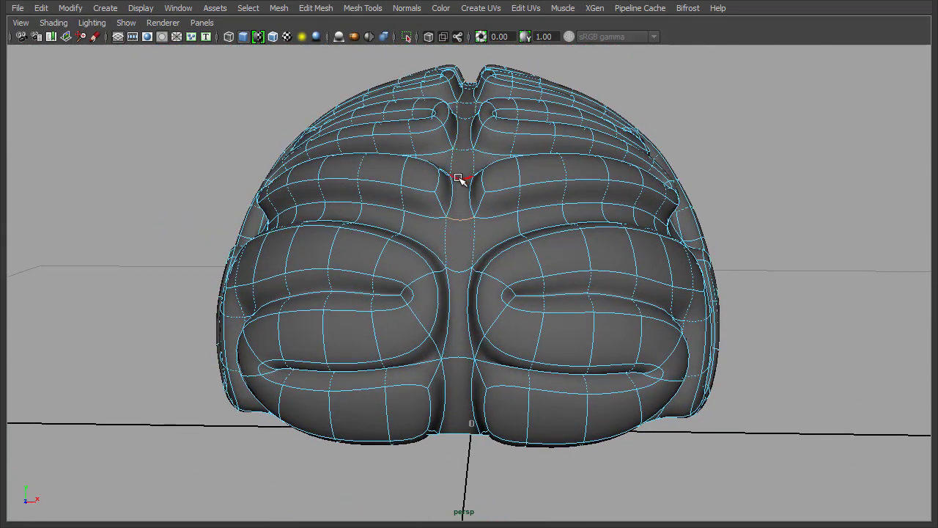
{"action": "right_click_drag", "start_coordinate": [458, 179], "coordinate": [515, 141], "text": "shift"}
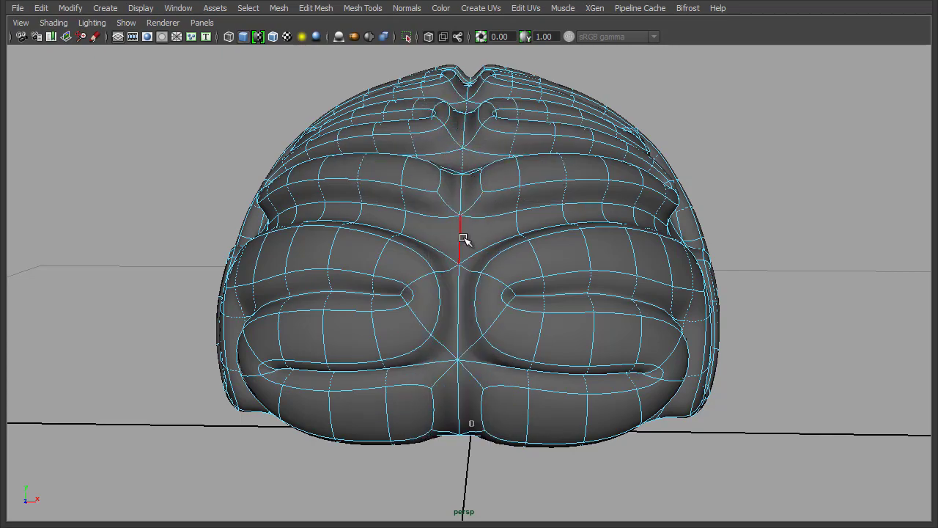
Center the brain's pivot, snap the mesh to the grid origin and raise it vertically so it sits above the grid
{"action": "right_click_drag", "start_coordinate": [464, 237], "coordinate": [546, 212]}
{"action": "left_click", "coordinate": [71, 8]}
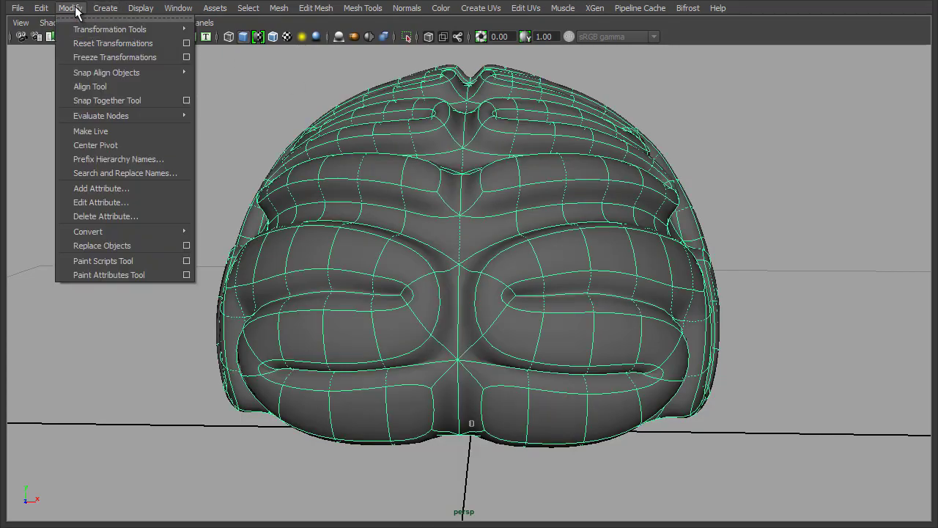
{"action": "left_click", "coordinate": [110, 145]}
{"action": "scroll", "coordinate": [513, 340], "scroll_direction": "down", "scroll_amount": 3}
{"action": "key", "text": "w"}
{"action": "left_click_drag", "start_coordinate": [567, 355], "coordinate": [565, 347], "text": "alt"}
{"action": "key", "text": "d"}
{"action": "left_click_drag", "start_coordinate": [473, 242], "coordinate": [480, 374]}
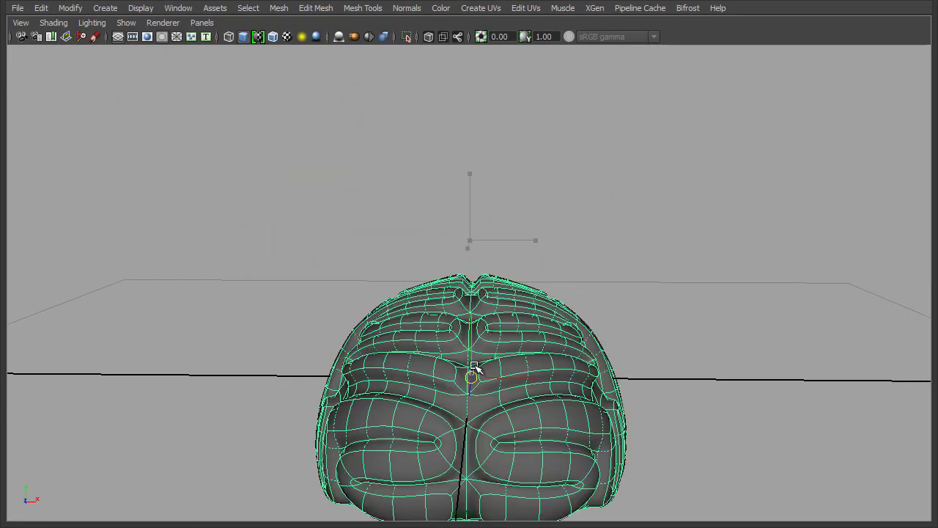
{"action": "left_click_drag", "start_coordinate": [473, 308], "coordinate": [473, 150]}
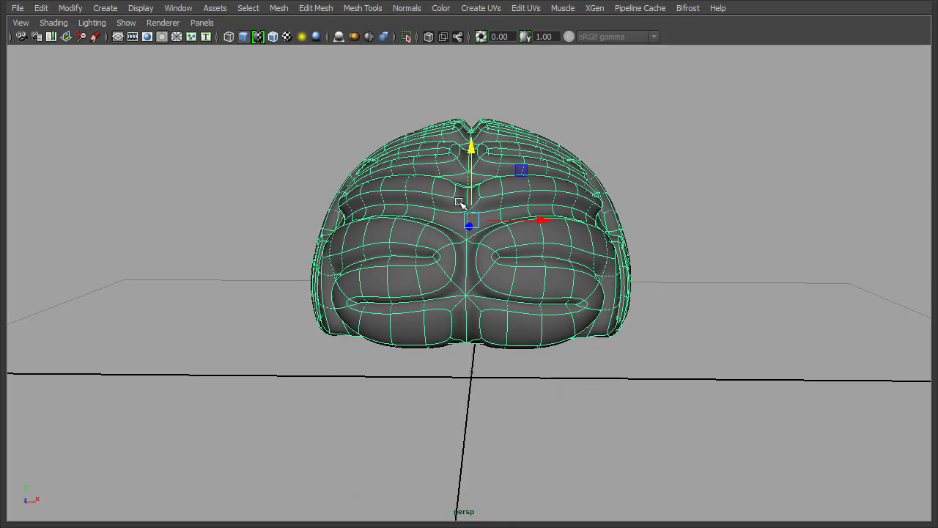
Turn on symmetry for the Move tool and check it on the brain's vertices
{"action": "left_click_drag", "start_coordinate": [488, 343], "coordinate": [576, 369], "text": "alt"}
{"action": "middle_click_drag", "start_coordinate": [576, 368], "coordinate": [524, 355], "text": "alt"}
{"action": "left_click_drag", "start_coordinate": [566, 365], "coordinate": [430, 272], "text": "alt"}
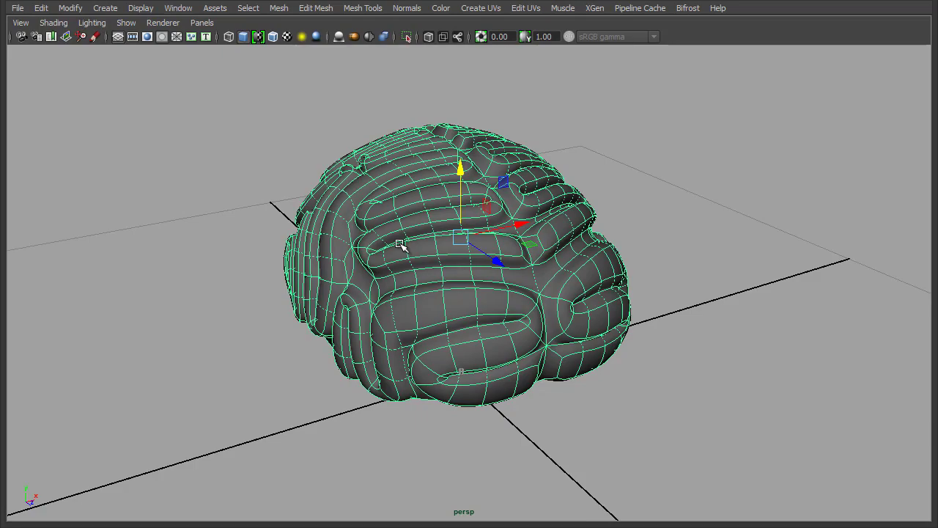
{"action": "left_click", "coordinate": [400, 244]}
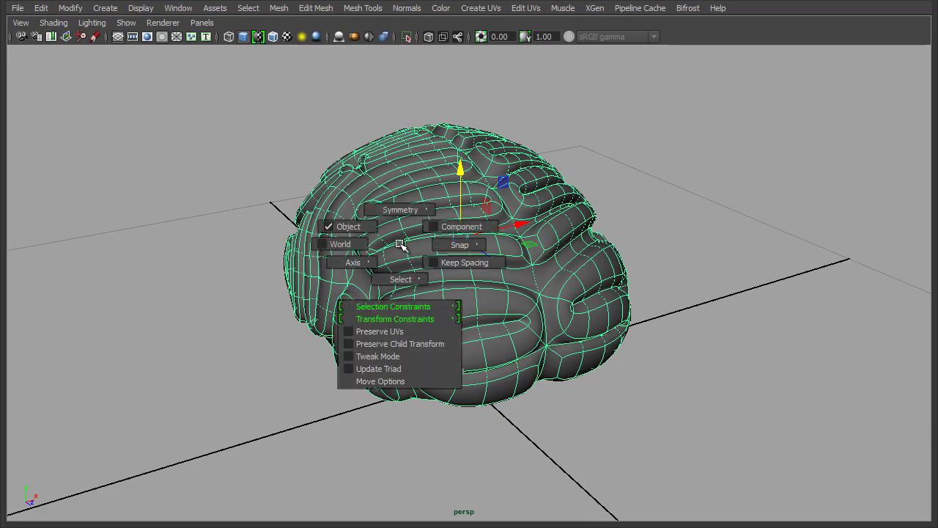
{"action": "left_click_drag", "start_coordinate": [400, 242], "coordinate": [400, 178]}
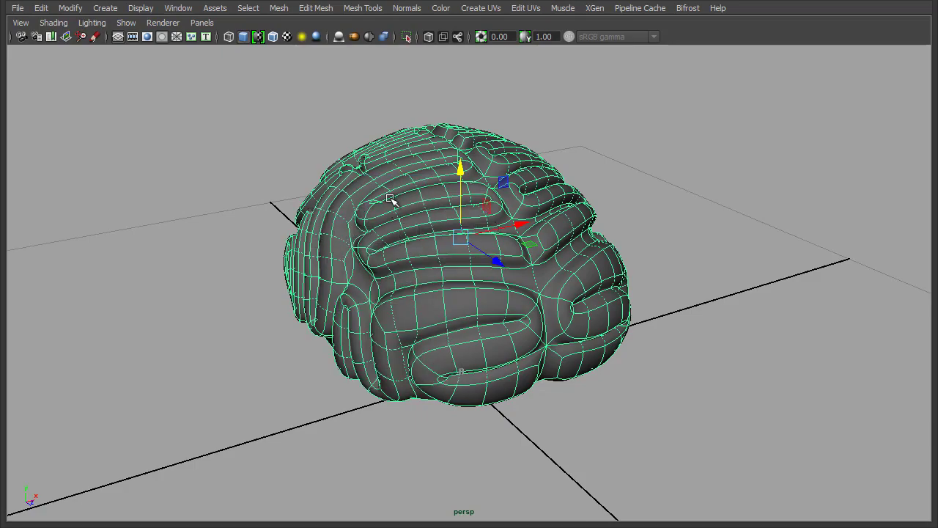
{"action": "right_click_drag", "start_coordinate": [392, 199], "coordinate": [330, 198]}
{"action": "left_click_drag", "start_coordinate": [467, 299], "coordinate": [416, 261], "text": "alt"}
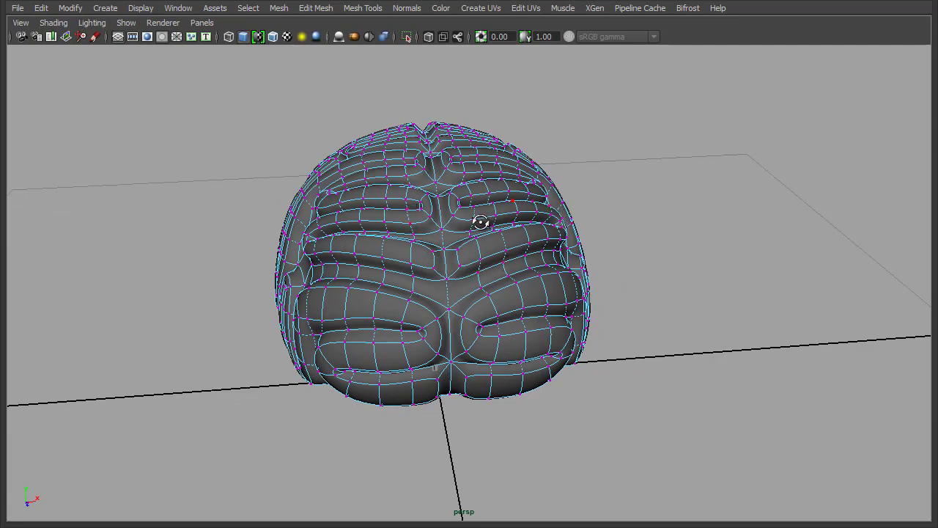
{"action": "left_click_drag", "start_coordinate": [480, 222], "coordinate": [461, 225], "text": "alt"}
Freeze the brain's transformations, then check the symmetrical vertex highlighting on both halves
{"action": "right_click_drag", "start_coordinate": [432, 213], "coordinate": [618, 181]}
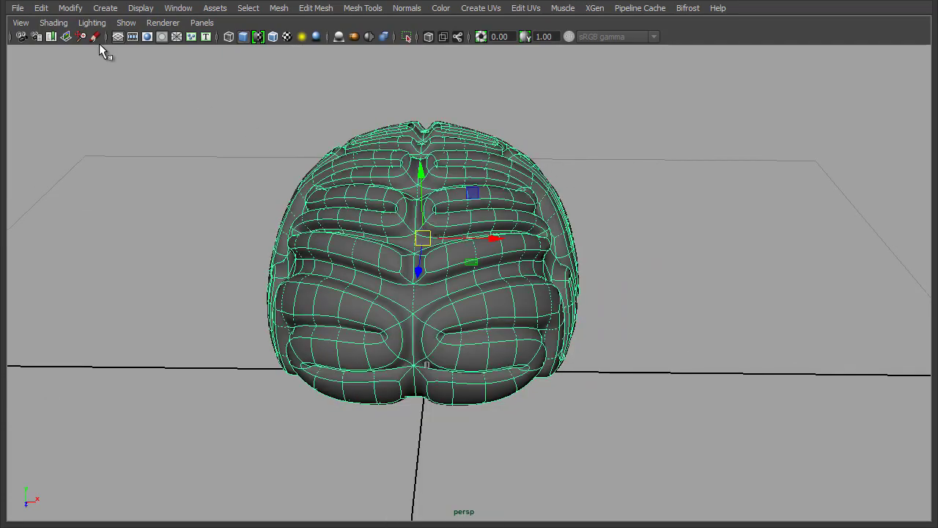
{"action": "left_click", "coordinate": [71, 8]}
{"action": "left_click", "coordinate": [110, 57]}
{"action": "left_click_drag", "start_coordinate": [437, 255], "coordinate": [419, 231], "text": "alt"}
{"action": "right_click_drag", "start_coordinate": [381, 207], "coordinate": [312, 199]}
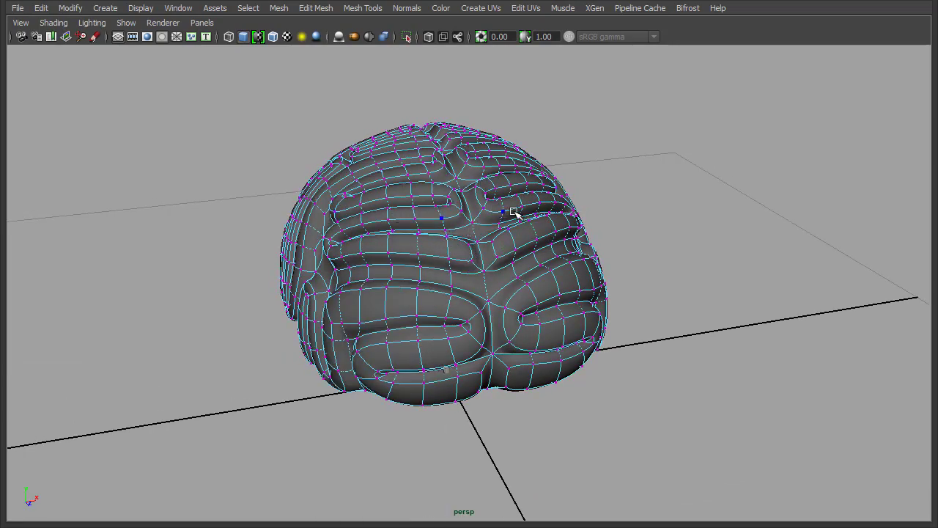
{"action": "right_click_drag", "start_coordinate": [464, 277], "coordinate": [501, 270], "text": "alt"}
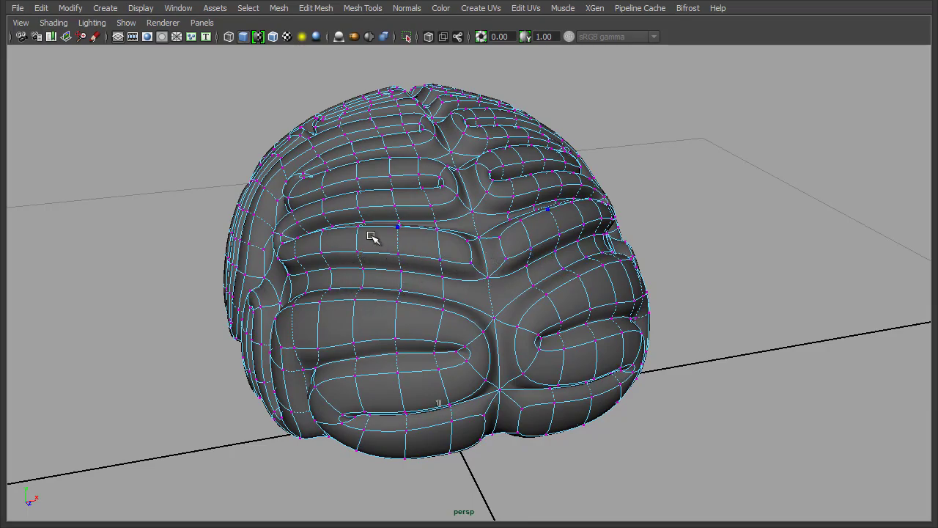
{"action": "left_click_drag", "start_coordinate": [371, 236], "coordinate": [450, 242], "text": "alt"}
Select an edge on the brain's centre line and switch the Move tool's symmetry to Topology
{"action": "right_click_drag", "start_coordinate": [424, 295], "coordinate": [444, 247]}
{"action": "left_click", "coordinate": [511, 287]}
{"action": "right_click_drag", "start_coordinate": [511, 286], "coordinate": [450, 284], "text": "alt"}
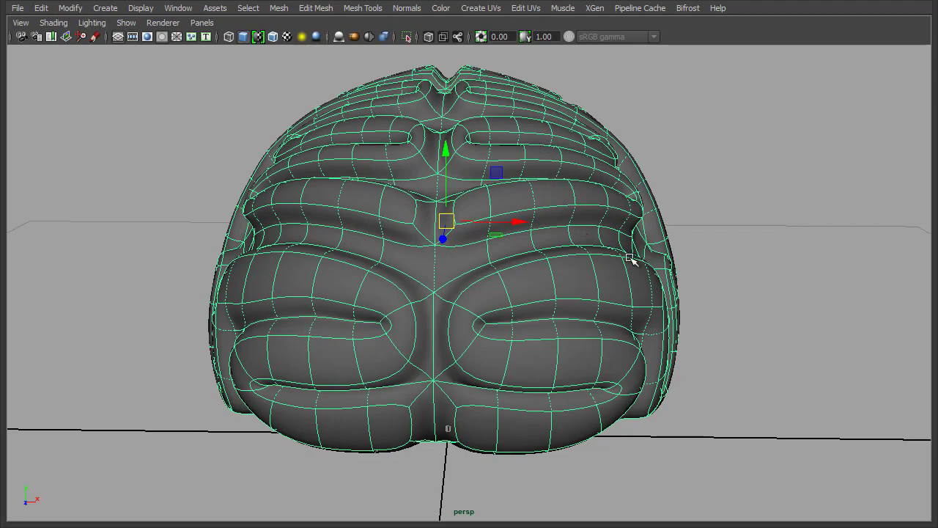
{"action": "key", "text": "w"}
{"action": "left_click", "coordinate": [406, 238]}
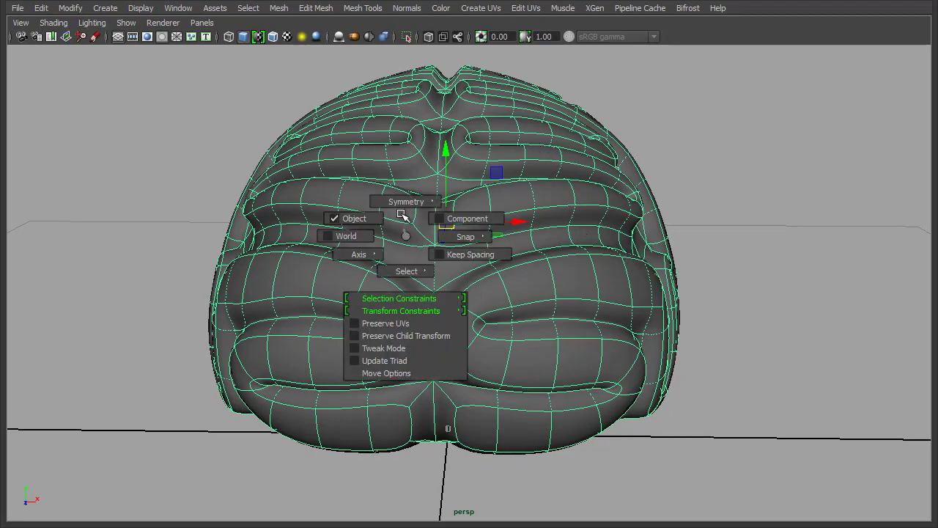
{"action": "mouse_move", "coordinate": [407, 203]}
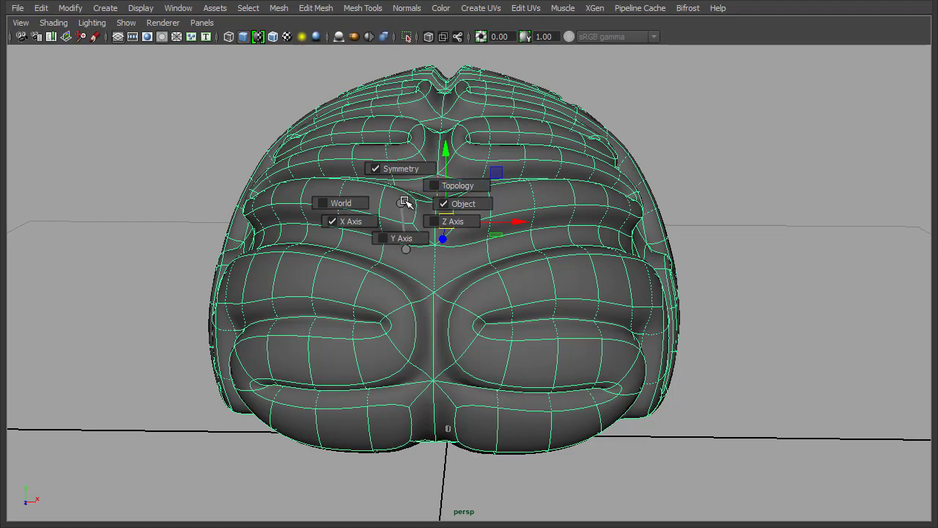
{"action": "left_click_drag", "start_coordinate": [404, 200], "coordinate": [406, 226]}
{"action": "right_click_drag", "start_coordinate": [438, 285], "coordinate": [439, 249]}
{"action": "left_click", "coordinate": [432, 269]}
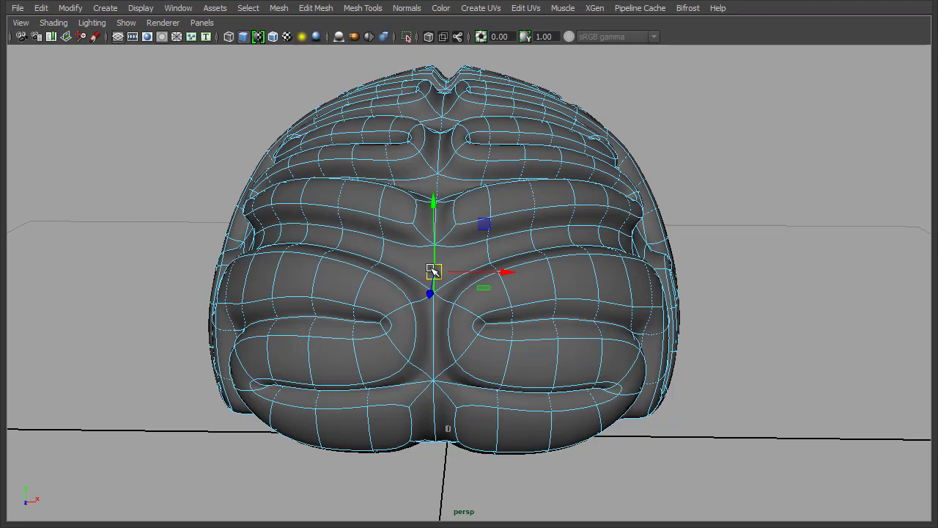
{"action": "key", "text": "w"}
{"action": "left_click", "coordinate": [433, 271]}
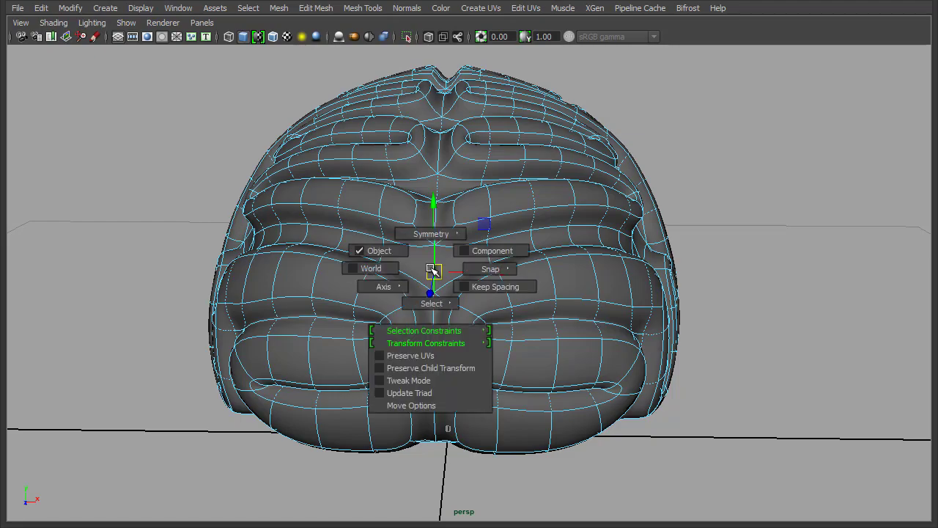
{"action": "mouse_move", "coordinate": [429, 233]}
{"action": "left_click_drag", "start_coordinate": [431, 230], "coordinate": [477, 214]}
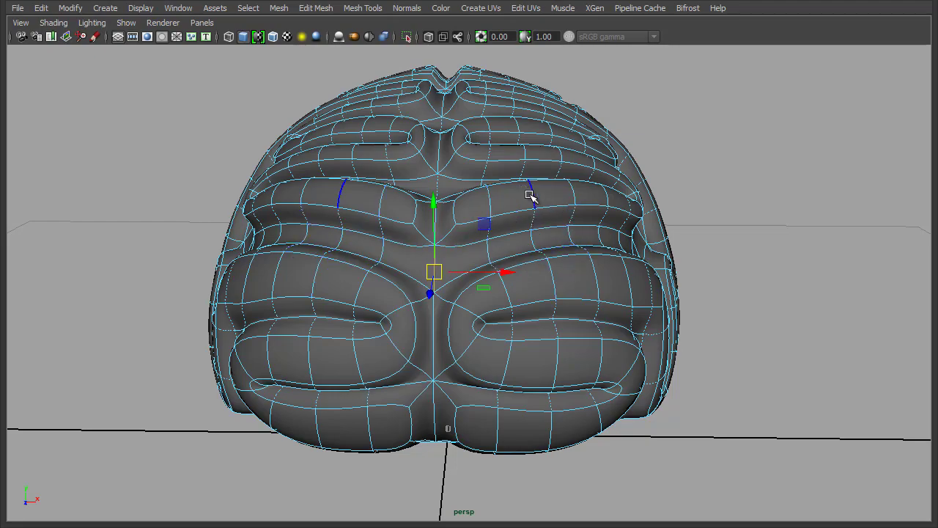
Clear the edge selection and check the mirrored edge highlighting across both halves from several angles
{"action": "left_click", "coordinate": [829, 267]}
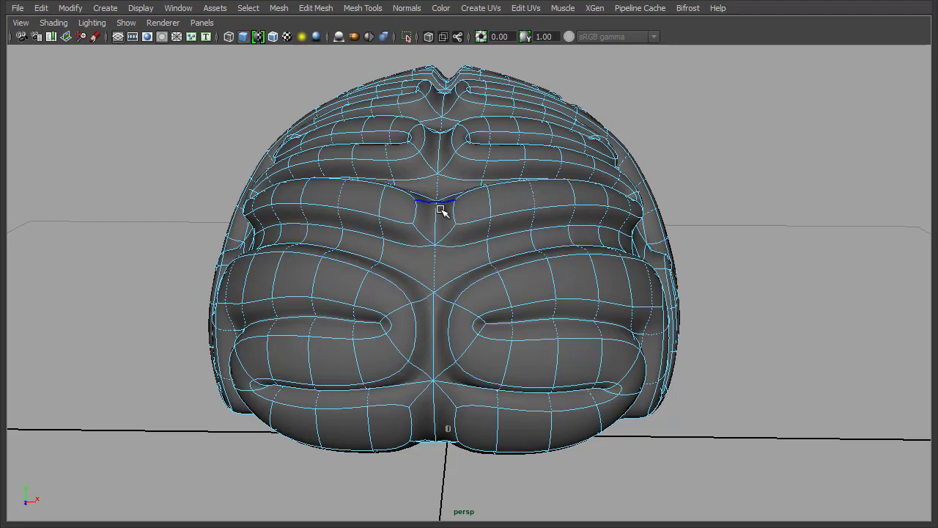
{"action": "left_click_drag", "start_coordinate": [496, 296], "coordinate": [590, 260], "text": "alt"}
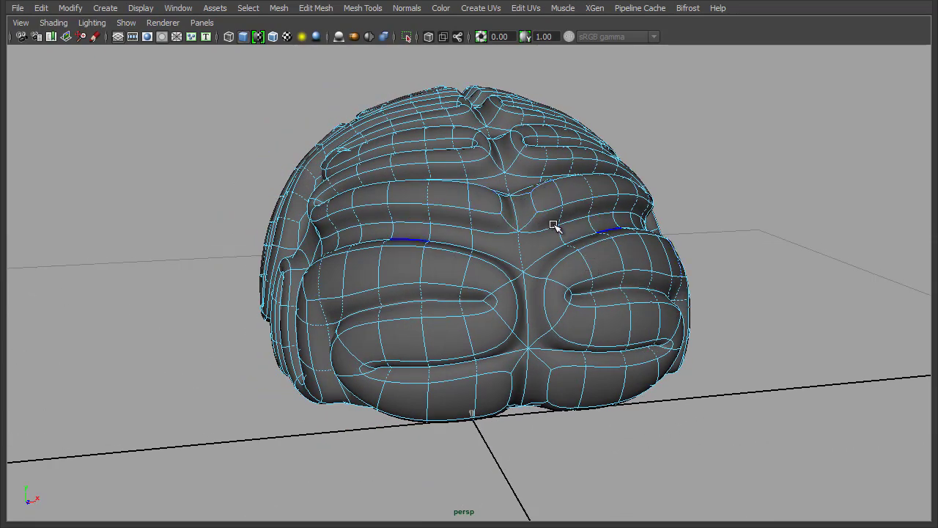
{"action": "left_click_drag", "start_coordinate": [555, 218], "coordinate": [546, 203], "text": "alt"}
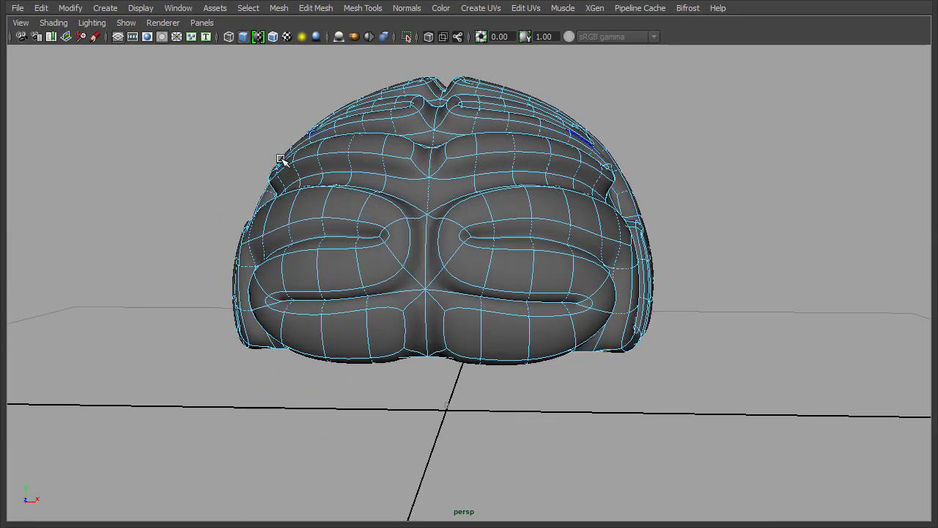
{"action": "left_click_drag", "start_coordinate": [275, 230], "coordinate": [304, 236], "text": "alt"}
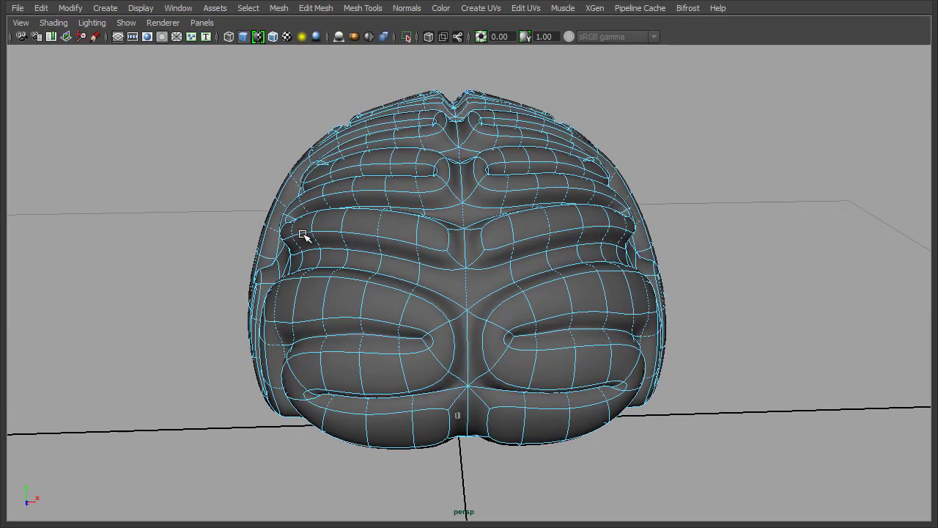
{"action": "left_click_drag", "start_coordinate": [494, 325], "coordinate": [466, 291], "text": "alt"}
Return to object mode and examine the completed brain mesh from all sides with nothing selected
{"action": "right_click_drag", "start_coordinate": [440, 228], "coordinate": [528, 183]}
{"action": "left_click", "coordinate": [632, 153]}
{"action": "left_click_drag", "start_coordinate": [697, 257], "coordinate": [649, 305], "text": "alt"}
{"action": "right_click_drag", "start_coordinate": [649, 304], "coordinate": [540, 297], "text": "alt"}
{"action": "left_click", "coordinate": [540, 297]}
{"action": "left_click_drag", "start_coordinate": [594, 308], "coordinate": [619, 306], "text": "alt"}
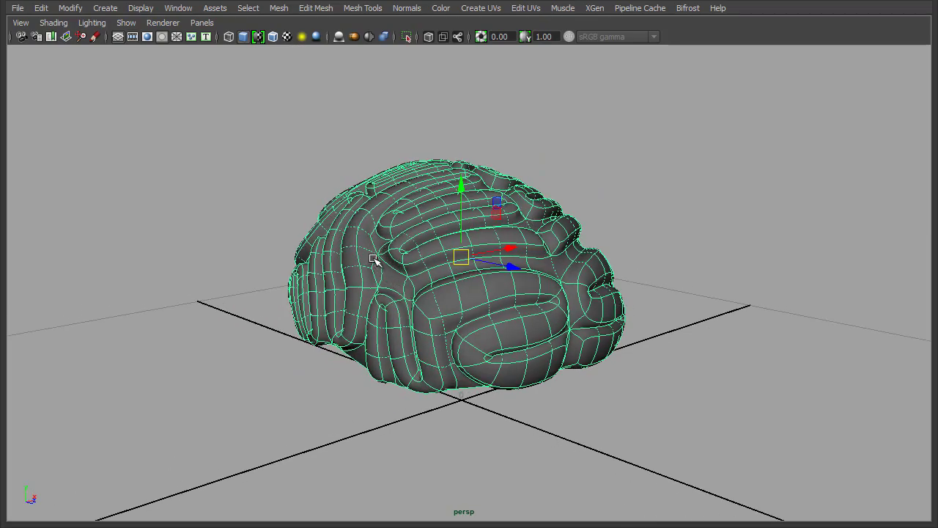
{"action": "left_click_drag", "start_coordinate": [372, 258], "coordinate": [479, 286], "text": "alt"}
{"action": "left_click_drag", "start_coordinate": [388, 289], "coordinate": [482, 249], "text": "alt"}
{"action": "left_click_drag", "start_coordinate": [407, 272], "coordinate": [403, 295], "text": "alt"}
{"action": "left_click", "coordinate": [721, 274]}
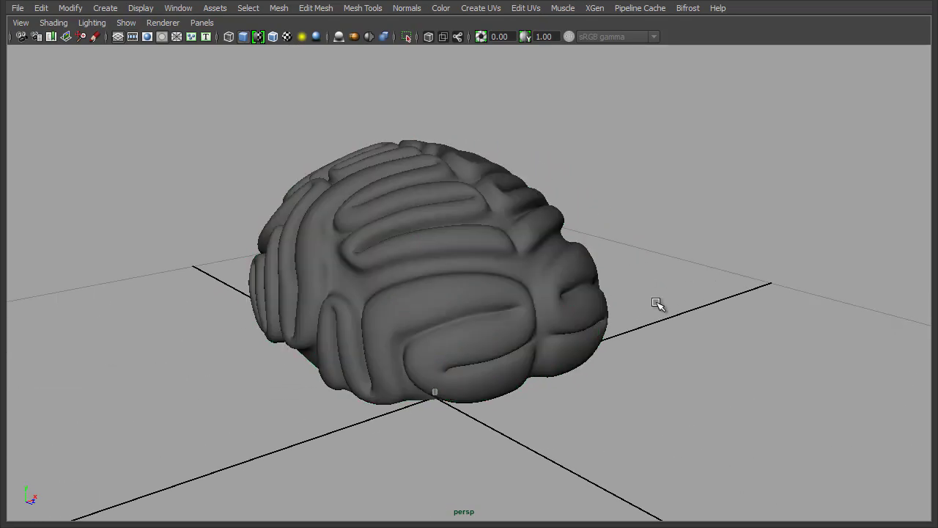
{"action": "left_click_drag", "start_coordinate": [626, 309], "coordinate": [582, 314], "text": "alt"}
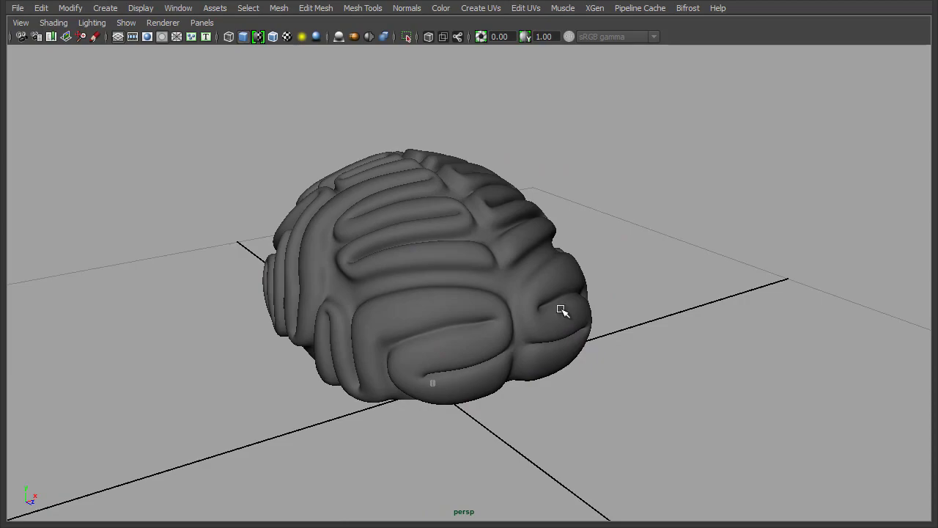
Select the brain mesh and assign it a new Blinn material
{"action": "left_click", "coordinate": [481, 299]}
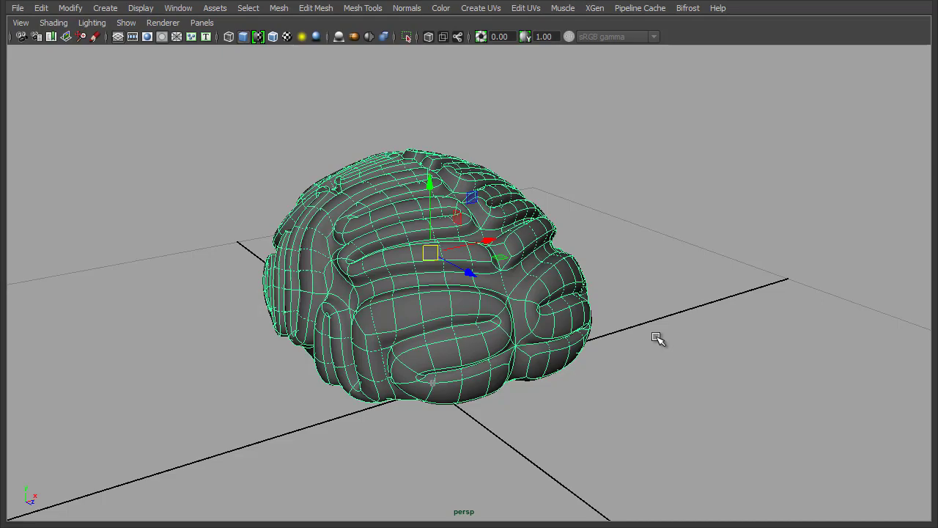
{"action": "left_click_drag", "start_coordinate": [498, 309], "coordinate": [562, 308], "text": "alt"}
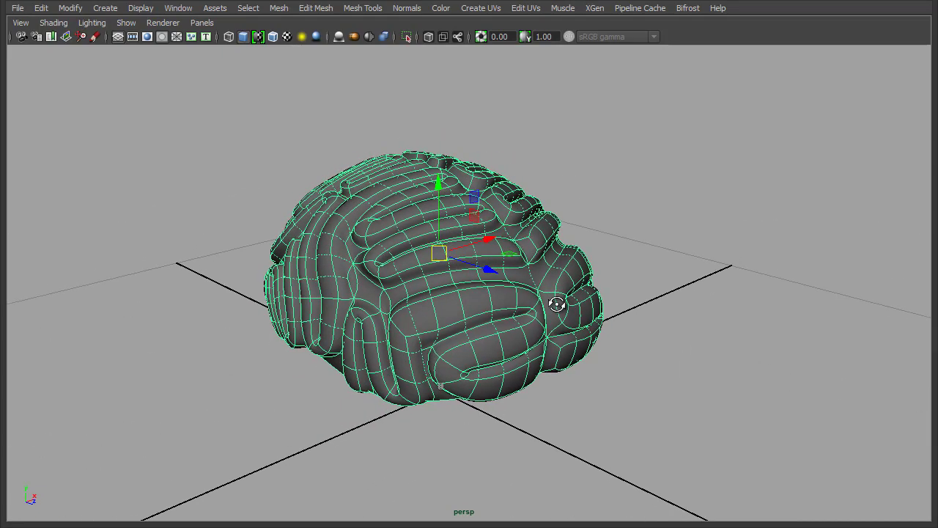
{"action": "right_click_drag", "start_coordinate": [527, 236], "coordinate": [524, 524]}
{"action": "right_click_drag", "start_coordinate": [401, 520], "coordinate": [391, 505]}
{"action": "right_click", "coordinate": [407, 196]}
{"action": "mouse_move", "coordinate": [394, 463]}
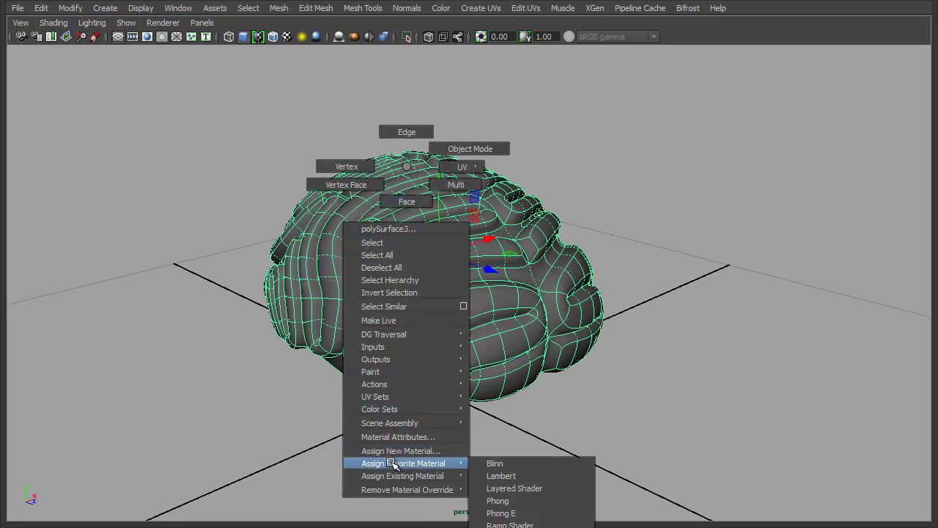
{"action": "left_click", "coordinate": [505, 463]}
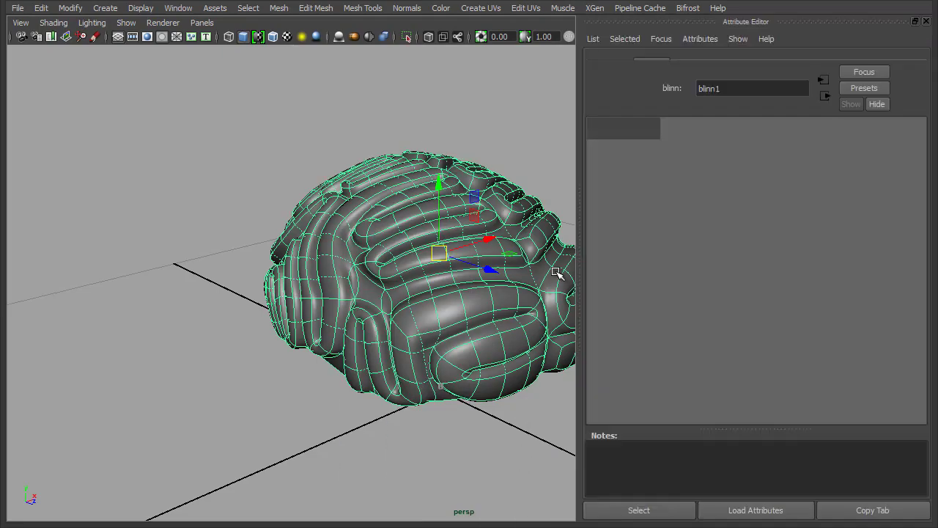
Enable Screen-space Ambient Occlusion and Multisampling Anti-aliasing in the Viewport 2.0 settings, close them and deselect the brain
{"action": "left_click", "coordinate": [163, 23]}
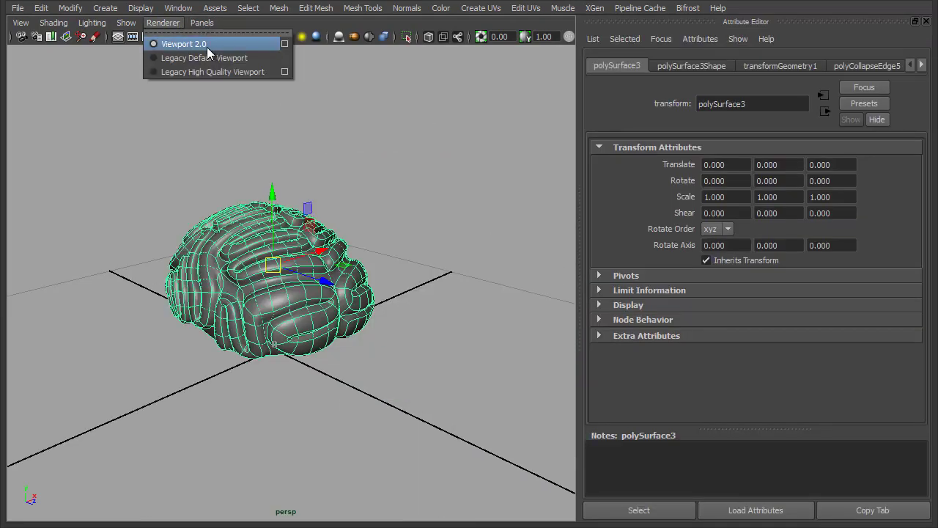
{"action": "left_click", "coordinate": [285, 44]}
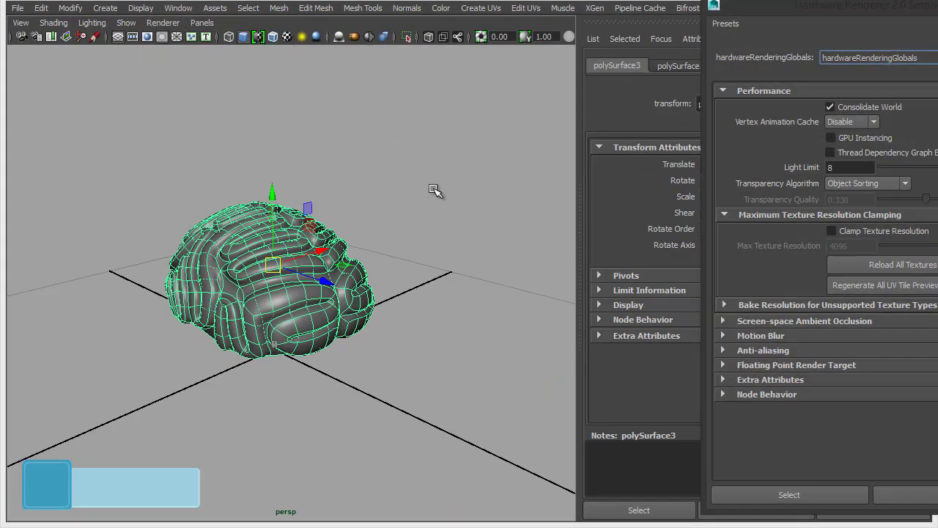
{"action": "left_click_drag", "start_coordinate": [851, 6], "coordinate": [648, 18]}
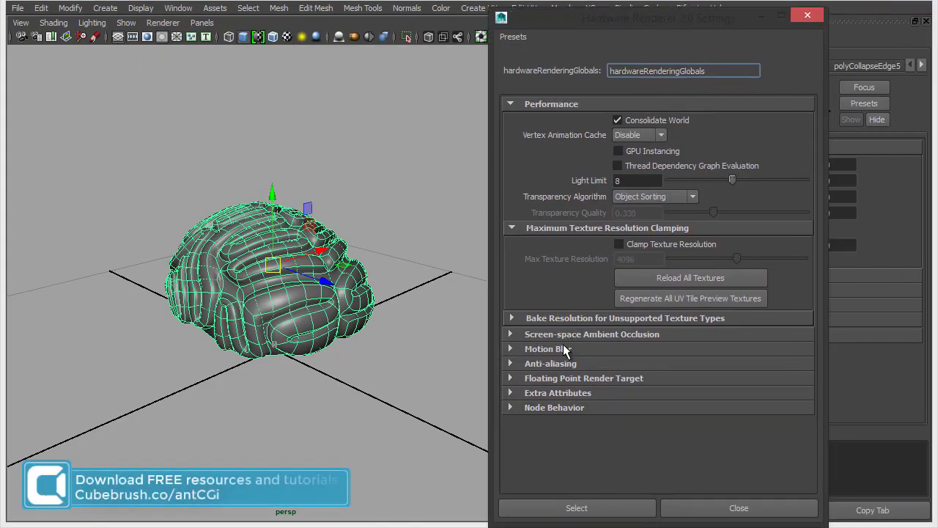
{"action": "left_click", "coordinate": [562, 335]}
{"action": "left_click", "coordinate": [632, 349]}
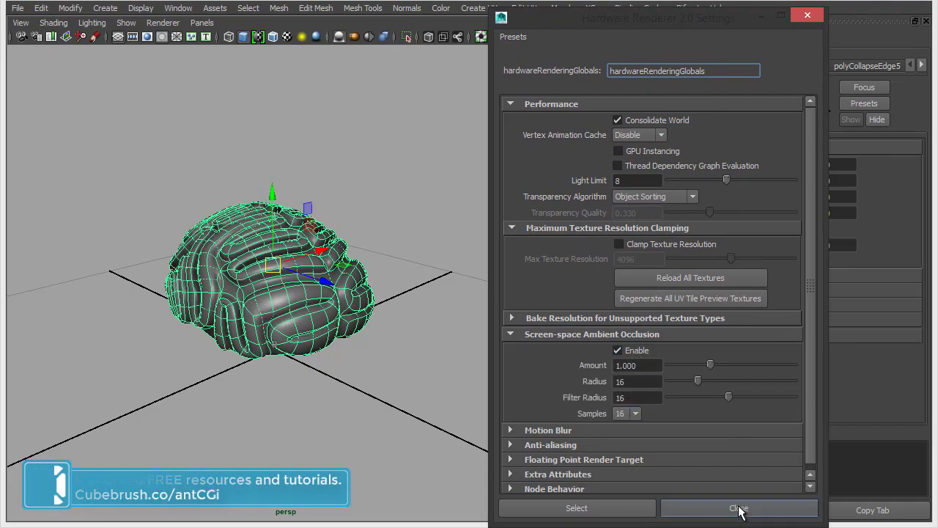
{"action": "left_click", "coordinate": [591, 445]}
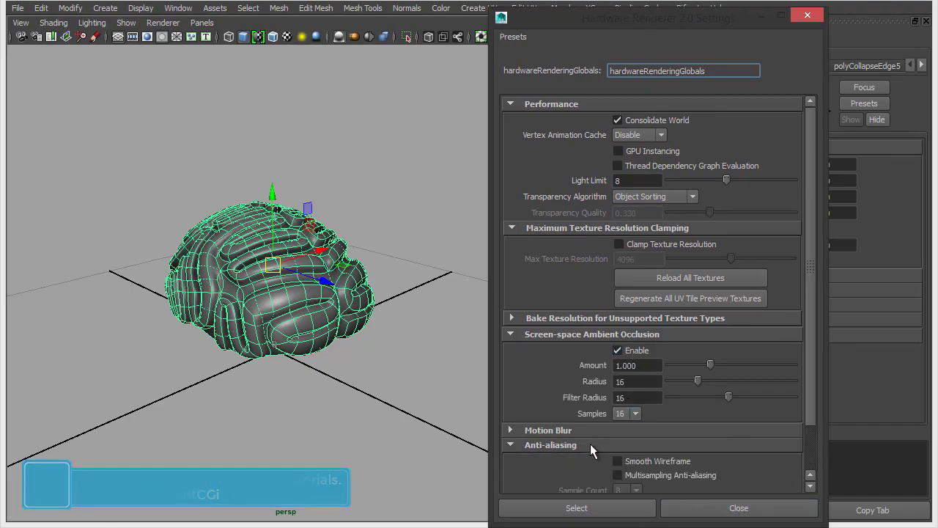
{"action": "left_click", "coordinate": [644, 475]}
{"action": "left_click", "coordinate": [704, 514]}
{"action": "left_click", "coordinate": [415, 247]}
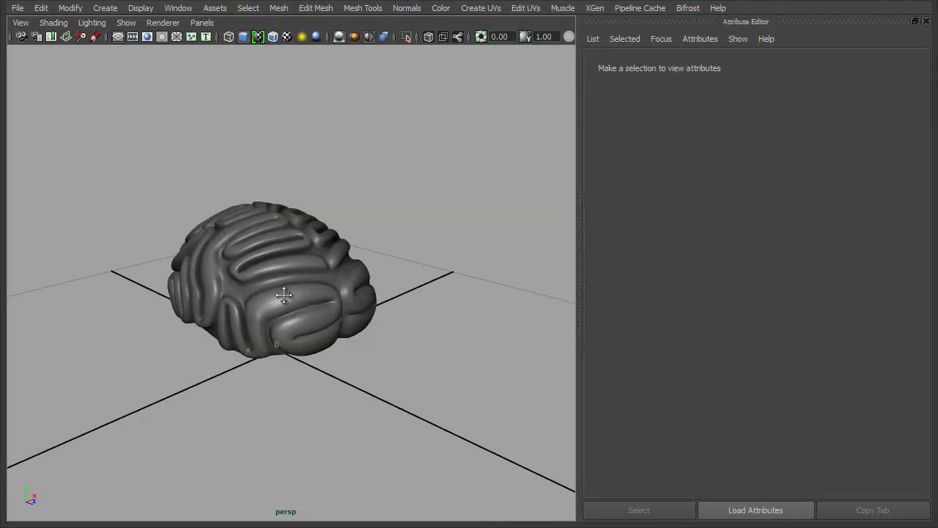
Select the brain mesh and delete its construction history
{"action": "left_click", "coordinate": [335, 231]}
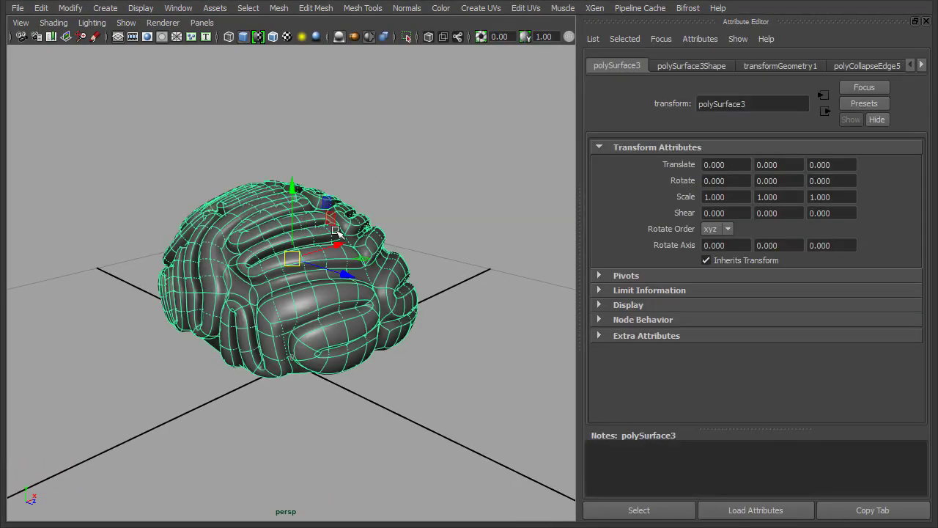
{"action": "left_click", "coordinate": [41, 9]}
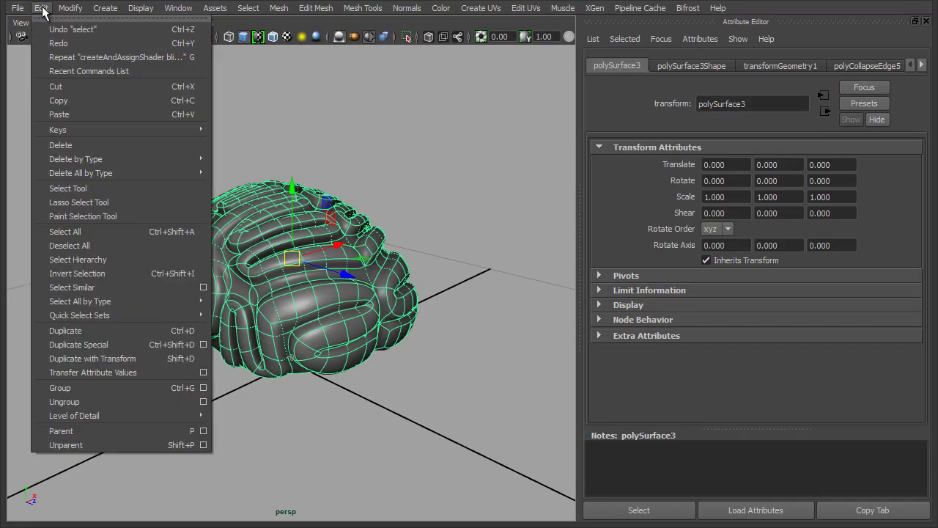
{"action": "mouse_move", "coordinate": [113, 159]}
{"action": "left_click", "coordinate": [240, 168]}
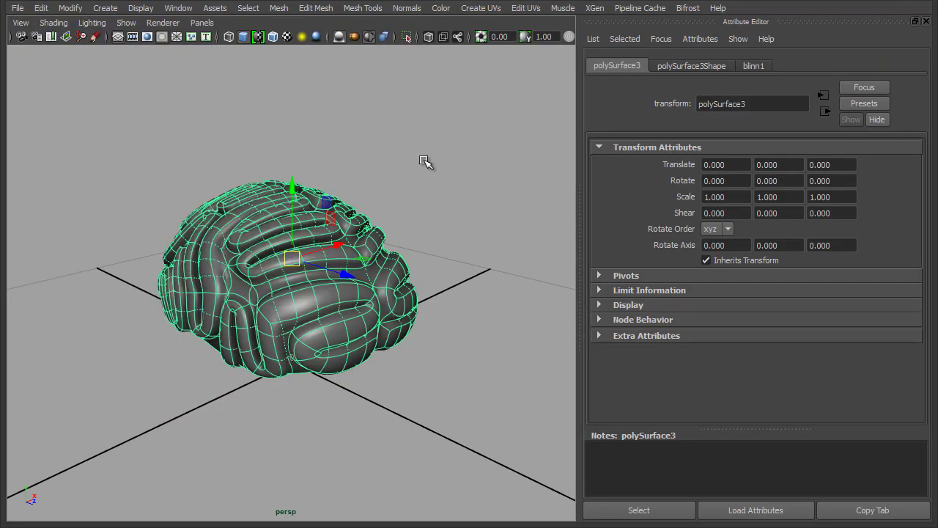
Set the brain's Blinn material color to pale pink with saturation 0.219 and value 0.839
{"action": "left_click", "coordinate": [754, 65]}
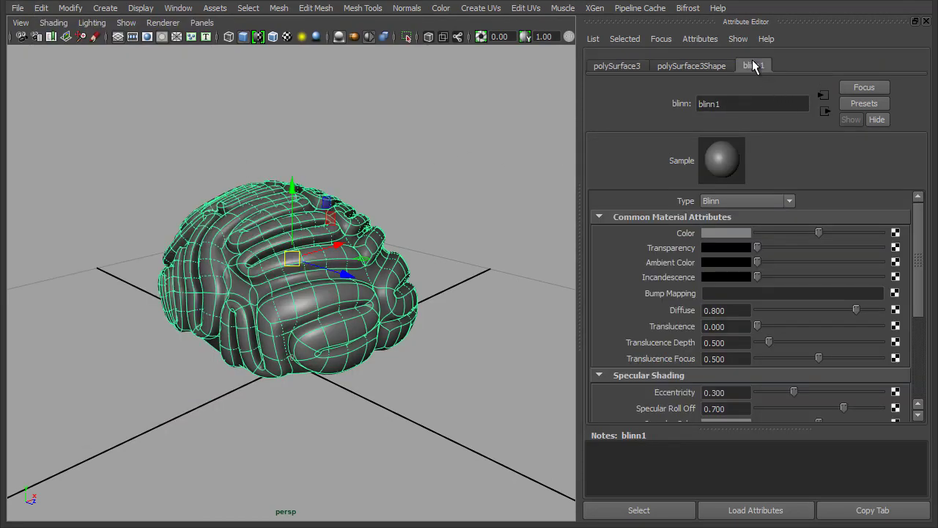
{"action": "left_click", "coordinate": [736, 233]}
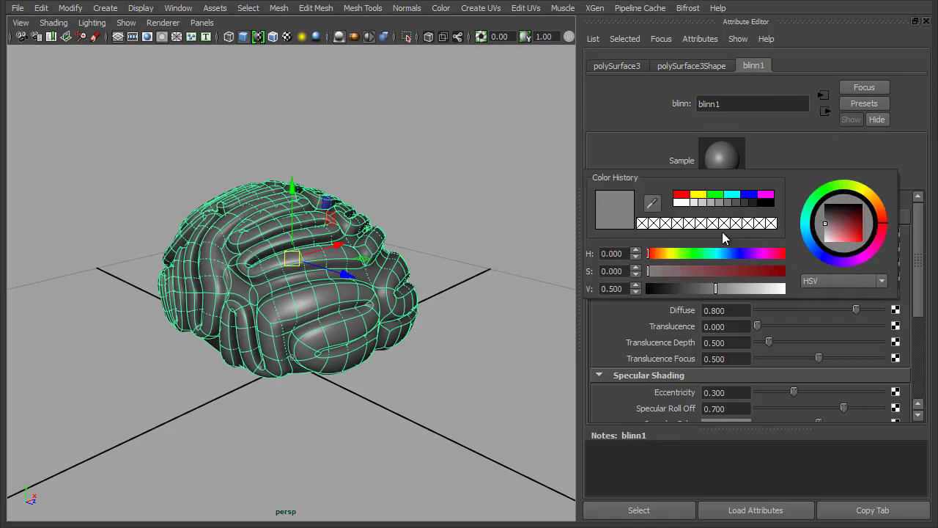
{"action": "left_click", "coordinate": [681, 194]}
{"action": "mouse_move", "coordinate": [697, 268]}
{"action": "left_mouse_down"}
{"action": "mouse_move", "coordinate": [703, 274]}
{"action": "mouse_move", "coordinate": [681, 271]}
{"action": "left_mouse_up"}
{"action": "left_click_drag", "start_coordinate": [791, 293], "coordinate": [761, 290]}
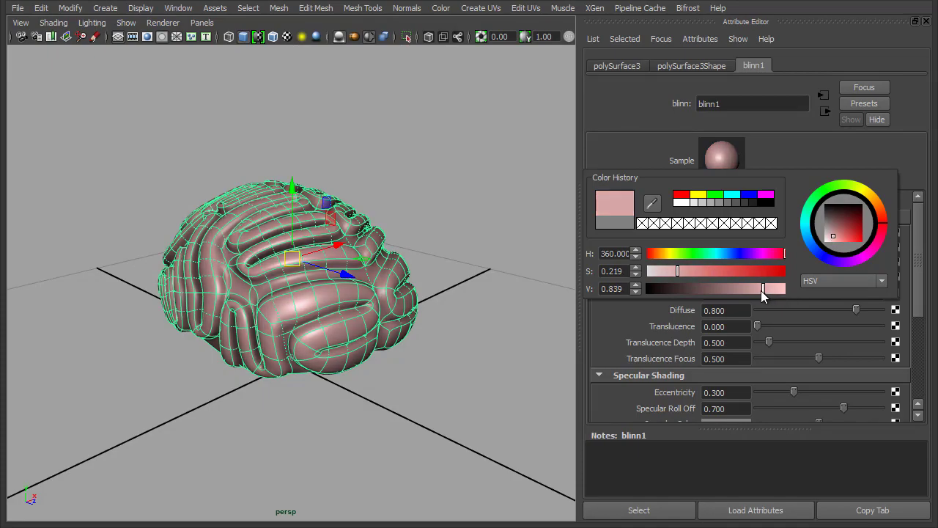
{"action": "left_click", "coordinate": [645, 508]}
Set the Blinn material's ambient color to a very dark, muted red to warm the brain's shading
{"action": "left_click", "coordinate": [722, 261]}
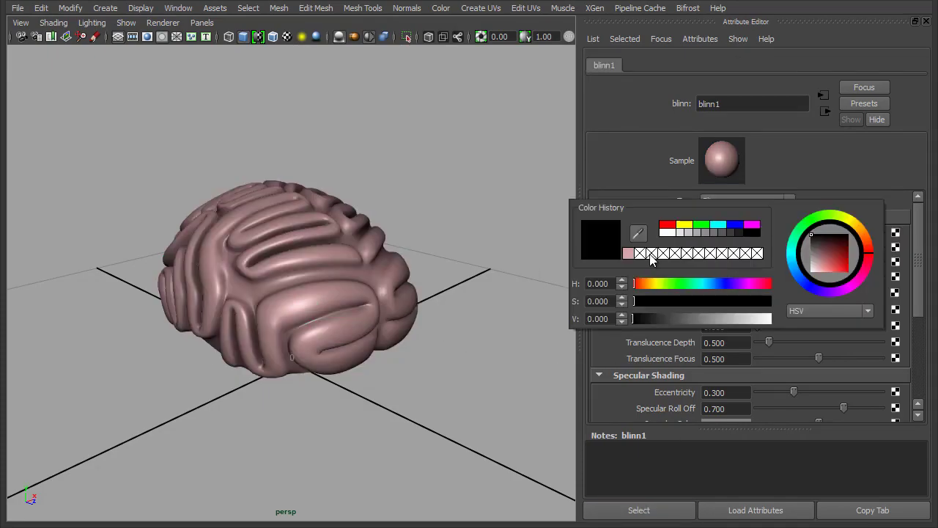
{"action": "left_click_drag", "start_coordinate": [740, 285], "coordinate": [768, 284]}
{"action": "left_click_drag", "start_coordinate": [645, 283], "coordinate": [640, 283]}
{"action": "left_click_drag", "start_coordinate": [645, 299], "coordinate": [657, 320]}
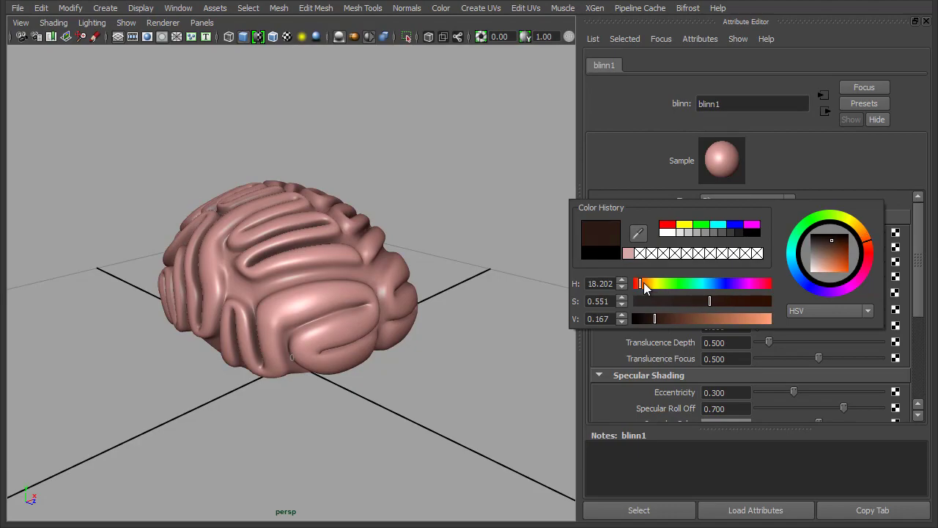
{"action": "left_click_drag", "start_coordinate": [643, 282], "coordinate": [635, 285]}
{"action": "left_click_drag", "start_coordinate": [706, 302], "coordinate": [677, 301]}
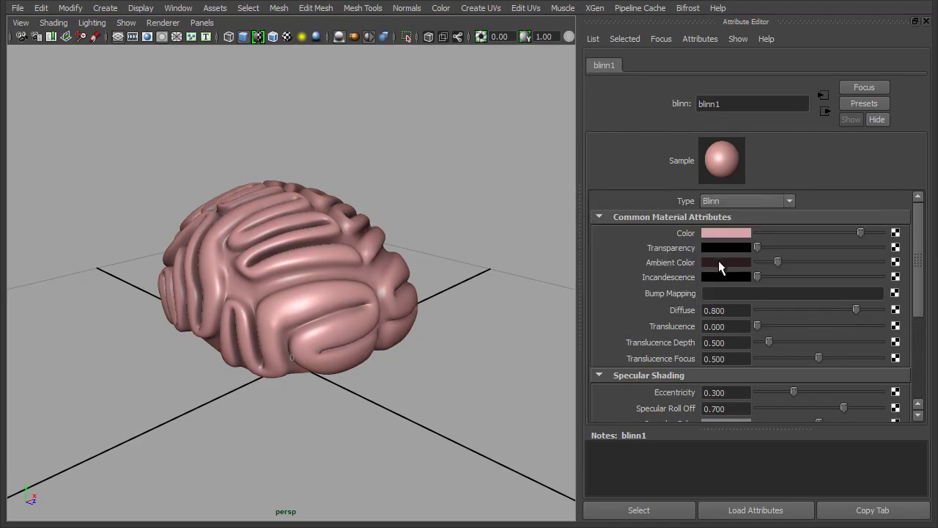
Lower the Blinn material's reflectivity to 0.166 and darken its specular color
{"action": "scroll", "coordinate": [636, 311], "scroll_direction": "down", "scroll_amount": 4}
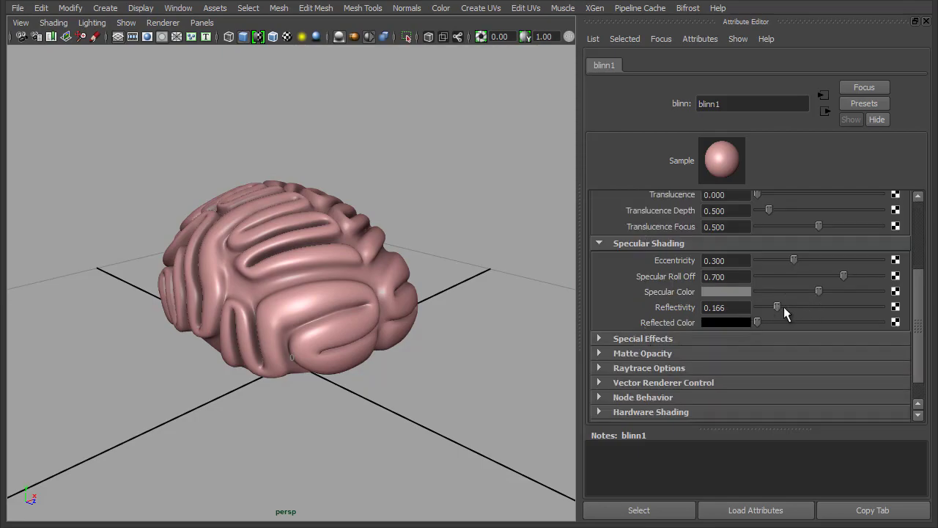
{"action": "left_click_drag", "start_coordinate": [819, 292], "coordinate": [791, 266]}
{"action": "left_click_drag", "start_coordinate": [410, 271], "coordinate": [403, 292], "text": "alt"}
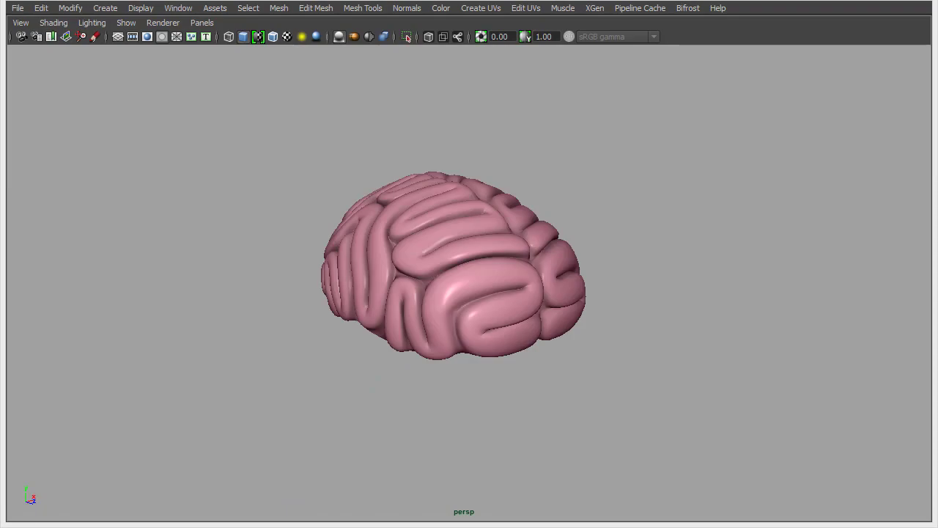
Examine the finished pink brain from several angles, both plain and selected with its wireframe showing
{"action": "left_click_drag", "start_coordinate": [255, 261], "coordinate": [591, 286], "text": "alt"}
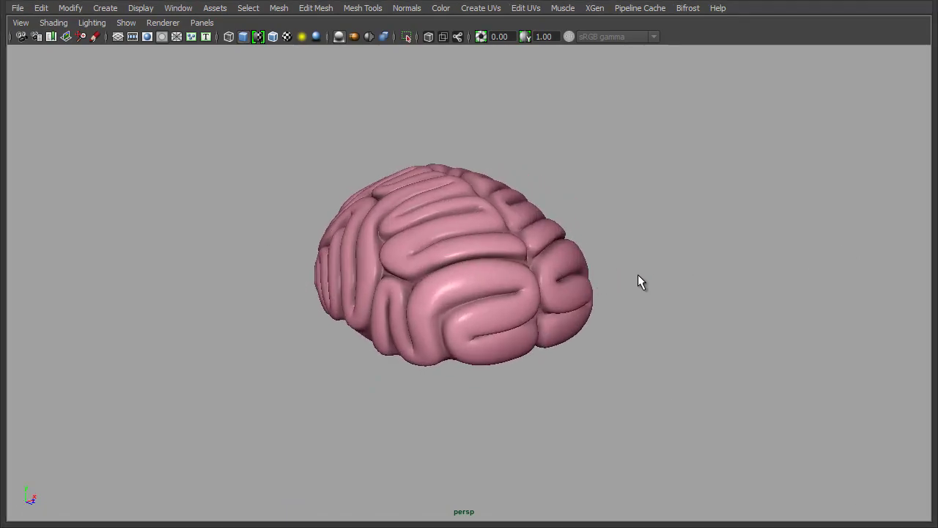
{"action": "middle_click_drag", "start_coordinate": [639, 265], "coordinate": [645, 264], "text": "alt"}
{"action": "right_click_drag", "start_coordinate": [645, 264], "coordinate": [651, 264], "text": "alt"}
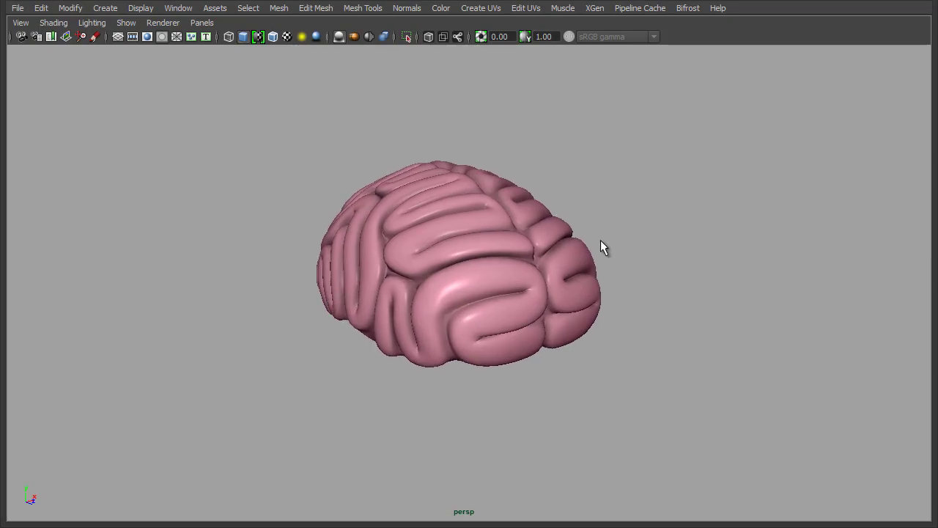
{"action": "left_click_drag", "start_coordinate": [600, 242], "coordinate": [498, 326], "text": "alt"}
{"action": "left_click", "coordinate": [452, 297]}
{"action": "left_click_drag", "start_coordinate": [520, 395], "coordinate": [590, 339], "text": "alt"}
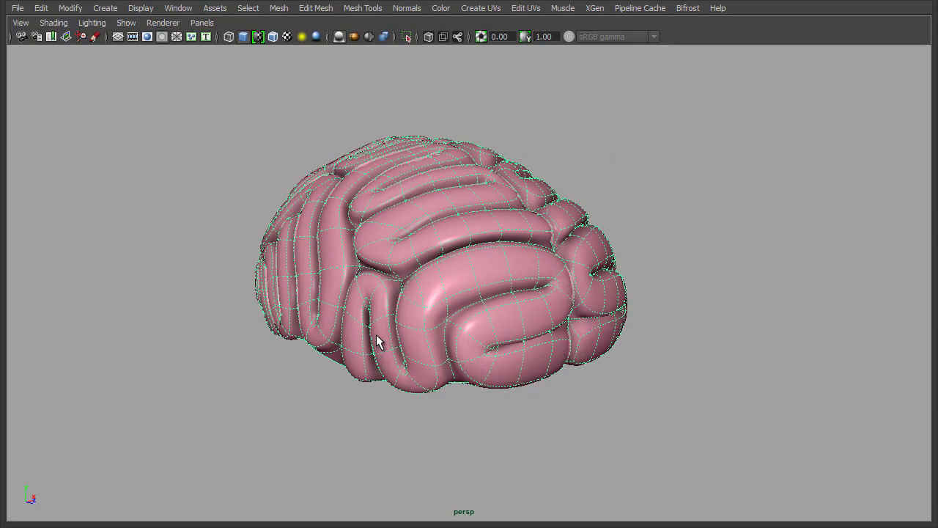
{"action": "left_click_drag", "start_coordinate": [352, 353], "coordinate": [405, 306], "text": "alt"}
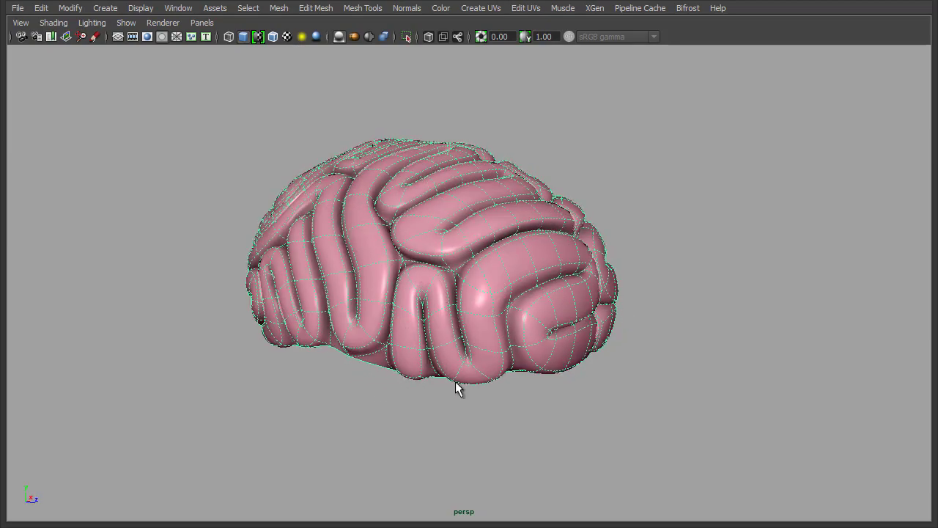
{"action": "mouse_move", "coordinate": [521, 262]}
{"action": "left_mouse_down", "text": "alt"}
{"action": "mouse_move", "coordinate": [473, 299]}
{"action": "mouse_move", "coordinate": [526, 262]}
{"action": "left_mouse_up", "text": "alt"}
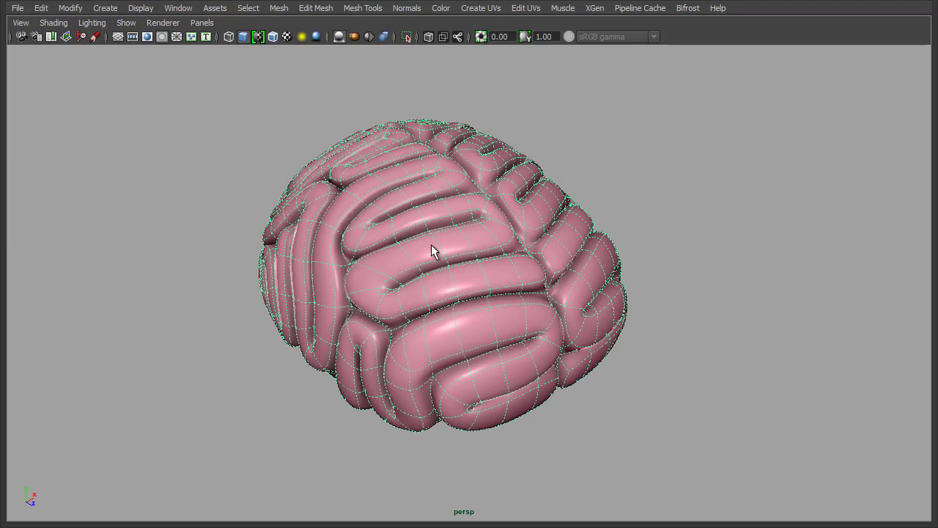
{"action": "left_click_drag", "start_coordinate": [431, 250], "coordinate": [450, 259], "text": "alt"}
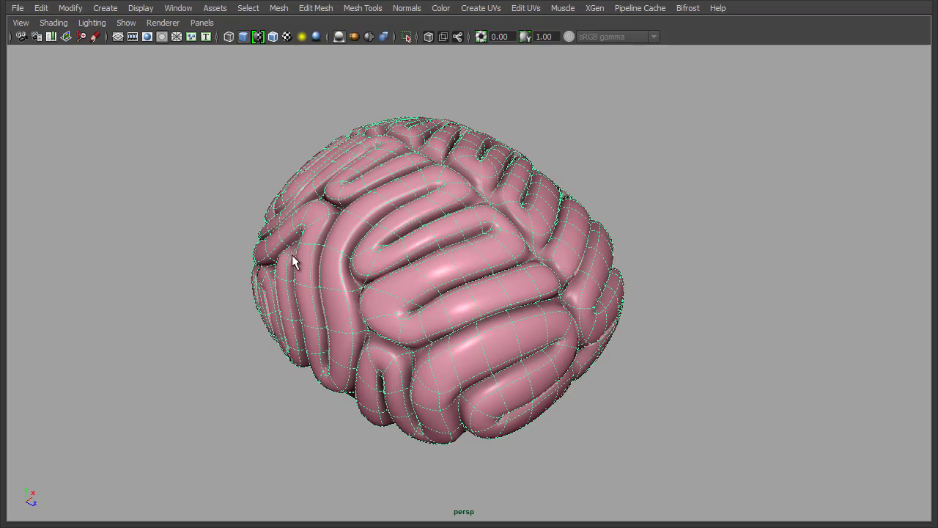
{"action": "left_click_drag", "start_coordinate": [293, 262], "coordinate": [631, 366], "text": "alt"}
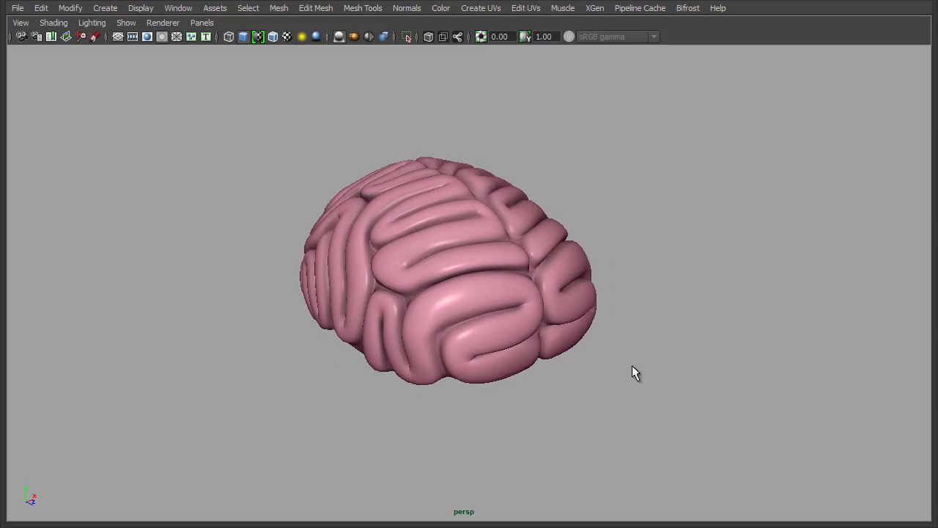